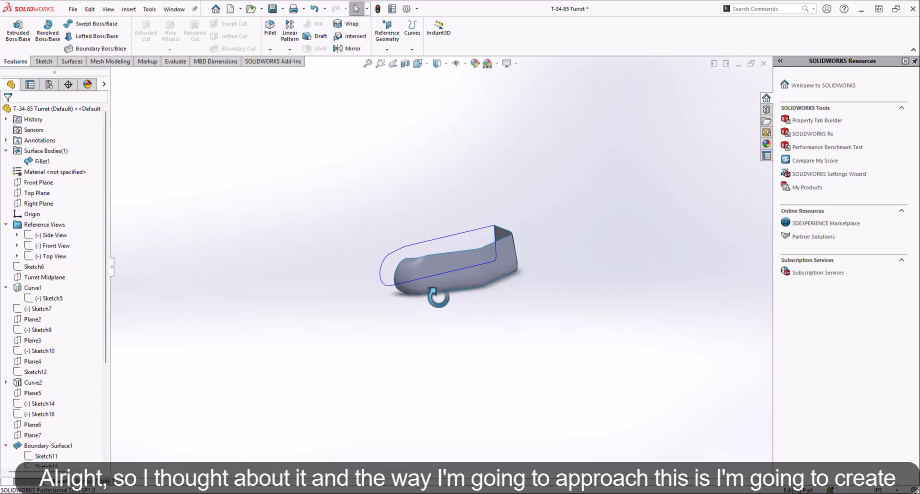
Examine the half-turret surface and the side-profile curve from several angles, including the gap between the curve and the surface's edges
{"action": "scroll", "coordinate": [437, 297], "scroll_direction": "down", "scroll_amount": 3}
{"action": "middle_click_drag", "start_coordinate": [444, 234], "coordinate": [456, 259]}
{"action": "scroll", "coordinate": [493, 230], "scroll_direction": "down", "scroll_amount": 5}
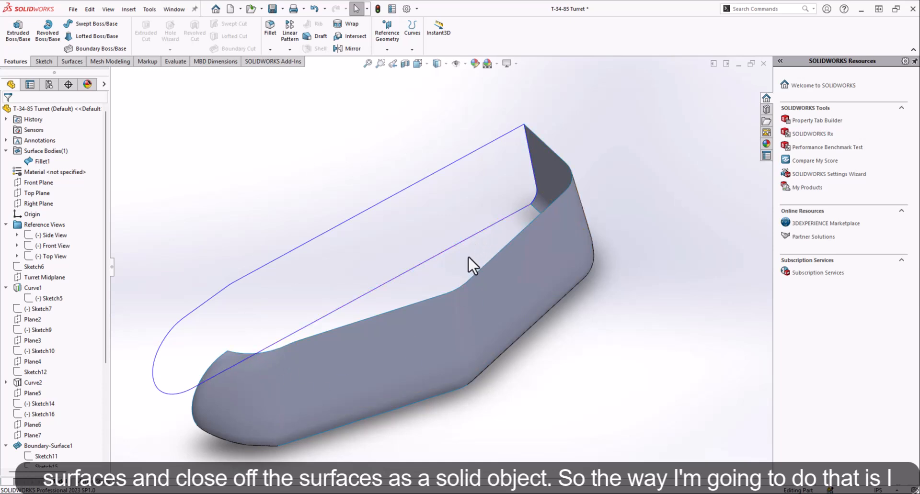
{"action": "scroll", "coordinate": [468, 256], "scroll_direction": "up", "scroll_amount": 3}
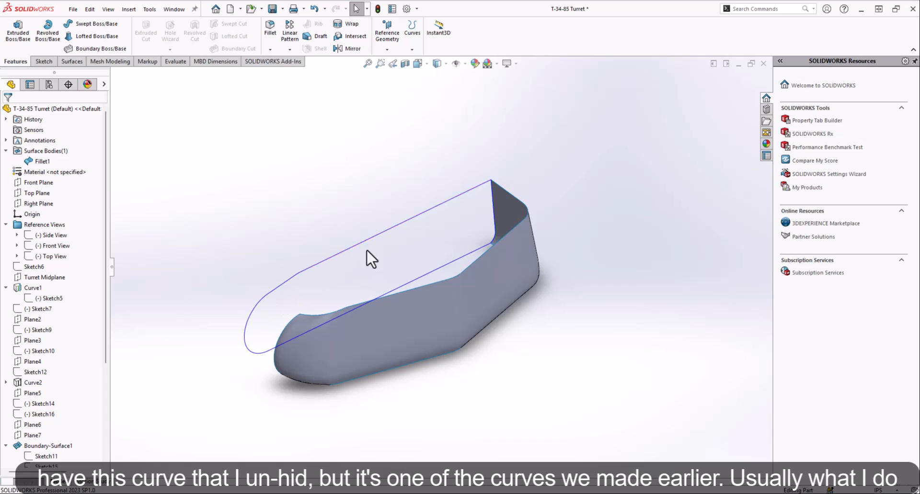
{"action": "scroll", "coordinate": [344, 291], "scroll_direction": "down", "scroll_amount": 2}
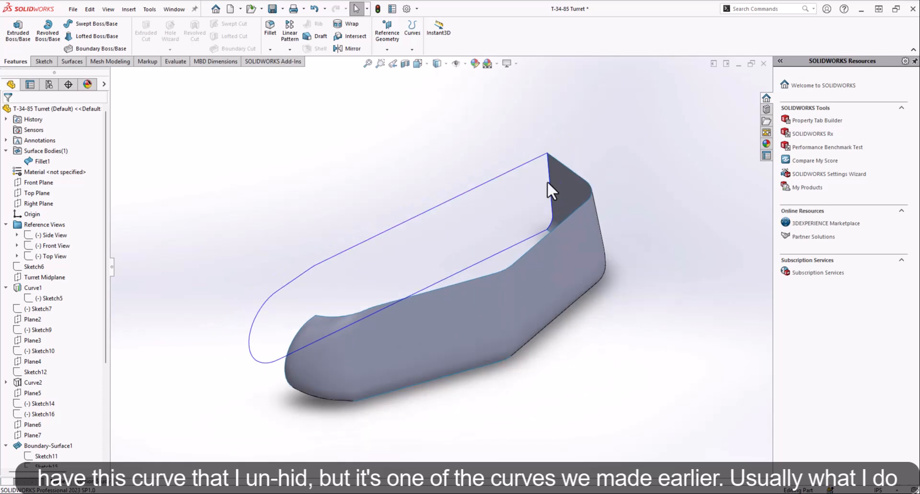
{"action": "scroll", "coordinate": [400, 296], "scroll_direction": "up", "scroll_amount": 3}
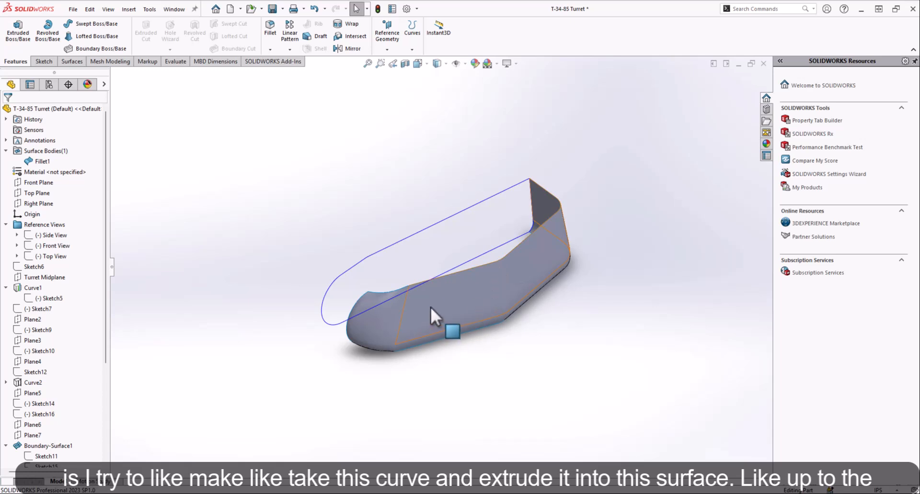
{"action": "middle_click_drag", "start_coordinate": [433, 293], "coordinate": [494, 396]}
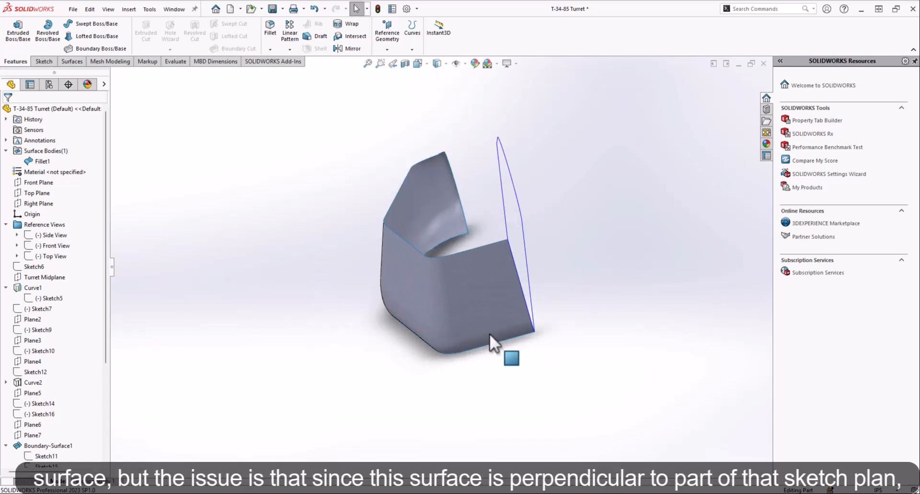
{"action": "scroll", "coordinate": [500, 237], "scroll_direction": "down", "scroll_amount": 5}
{"action": "middle_click_drag", "start_coordinate": [501, 245], "coordinate": [522, 392]}
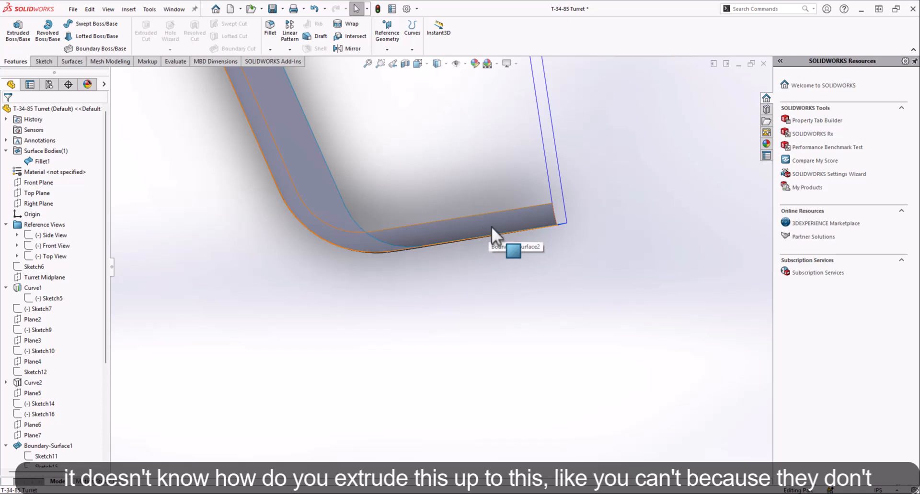
{"action": "scroll", "coordinate": [453, 290], "scroll_direction": "up", "scroll_amount": 8}
{"action": "middle_click_drag", "start_coordinate": [452, 289], "coordinate": [499, 224]}
{"action": "scroll", "coordinate": [380, 208], "scroll_direction": "down", "scroll_amount": 5}
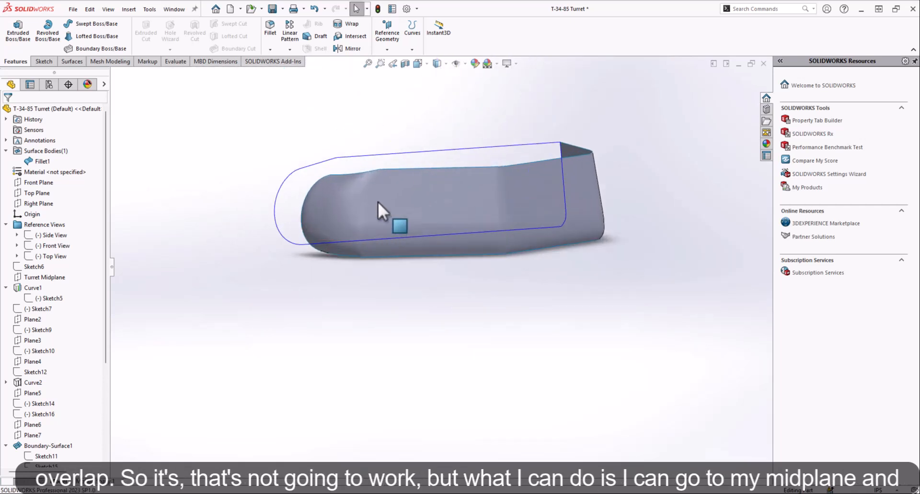
Start a sketch on the Turret Midplane and convert the turret's side-profile curve into sketch entities
{"action": "left_click", "coordinate": [25, 276]}
{"action": "left_click", "coordinate": [33, 265]}
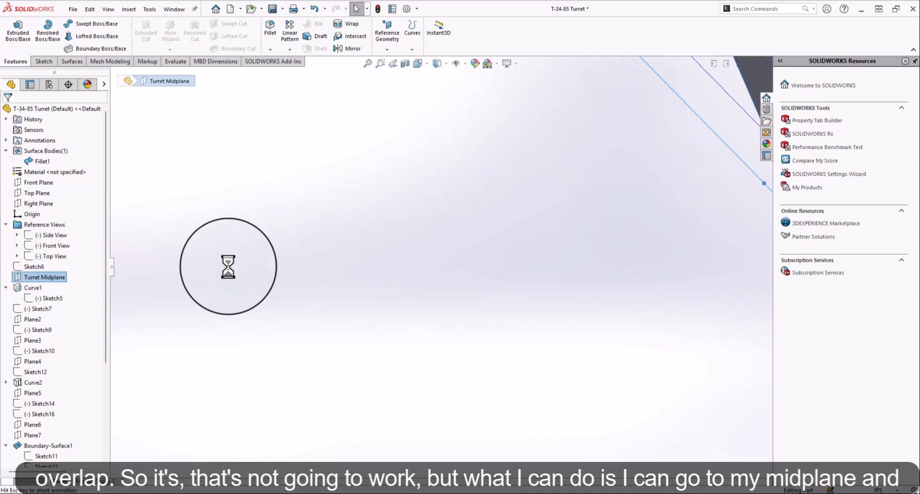
{"action": "left_click", "coordinate": [483, 180]}
{"action": "left_click", "coordinate": [163, 33]}
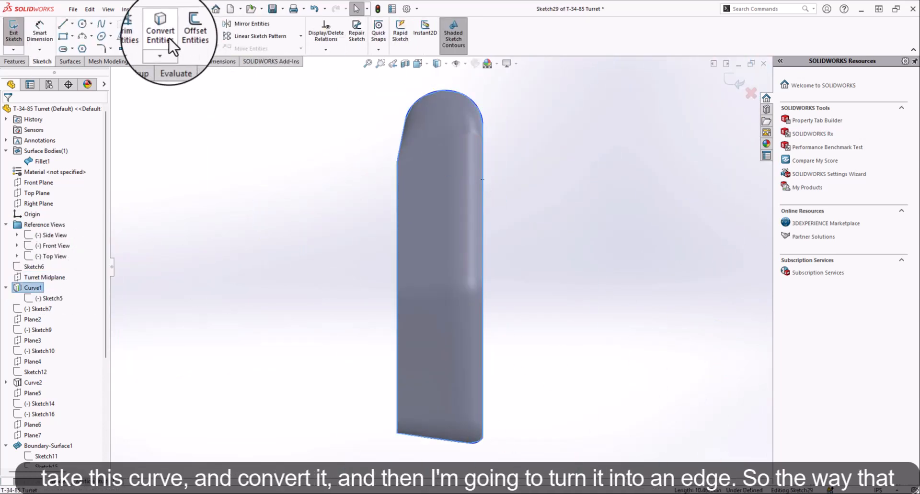
Trim the rear end, its corner arc and the lower edge off the converted outline, and close the sketch
{"action": "mouse_move", "coordinate": [469, 341]}
{"action": "middle_mouse_down"}
{"action": "mouse_move", "coordinate": [411, 360]}
{"action": "mouse_move", "coordinate": [441, 259]}
{"action": "mouse_move", "coordinate": [507, 225]}
{"action": "middle_mouse_up"}
{"action": "scroll", "coordinate": [517, 253], "scroll_direction": "down", "scroll_amount": 5}
{"action": "scroll", "coordinate": [511, 228], "scroll_direction": "down", "scroll_amount": 5}
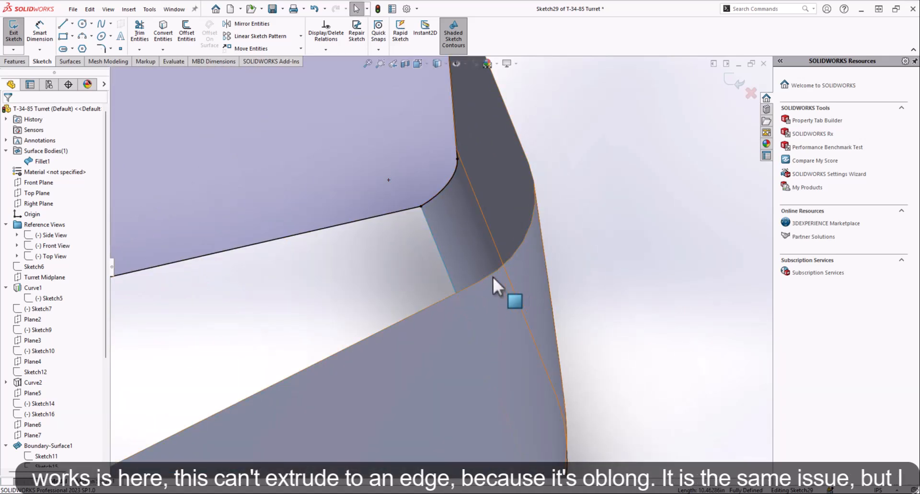
{"action": "scroll", "coordinate": [507, 250], "scroll_direction": "up", "scroll_amount": 5}
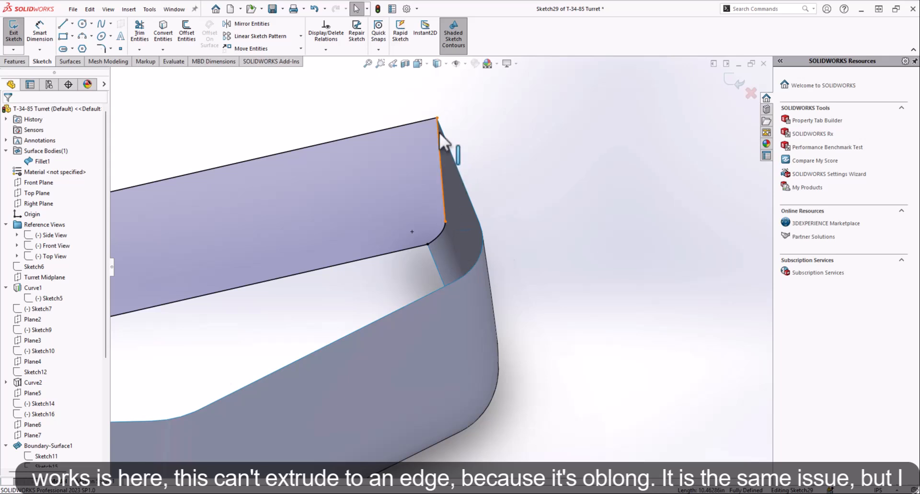
{"action": "left_click", "coordinate": [139, 33]}
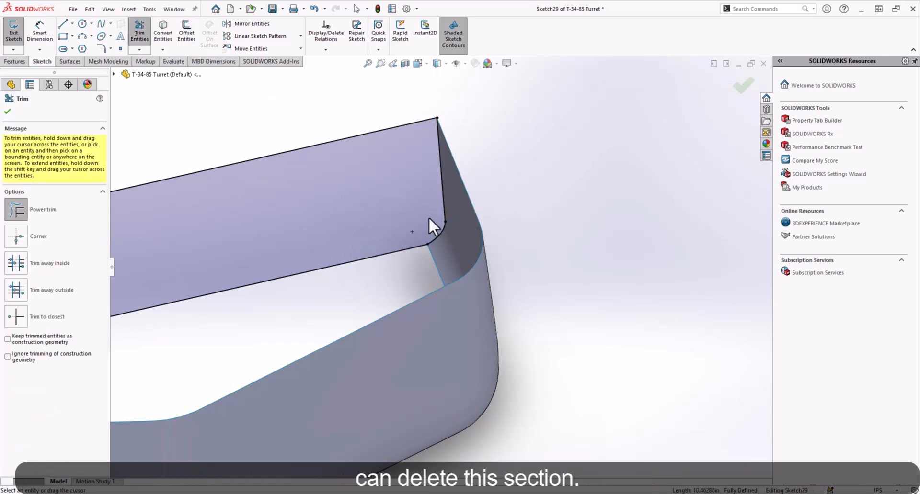
{"action": "scroll", "coordinate": [477, 219], "scroll_direction": "up", "scroll_amount": 6}
{"action": "scroll", "coordinate": [503, 226], "scroll_direction": "down", "scroll_amount": 8}
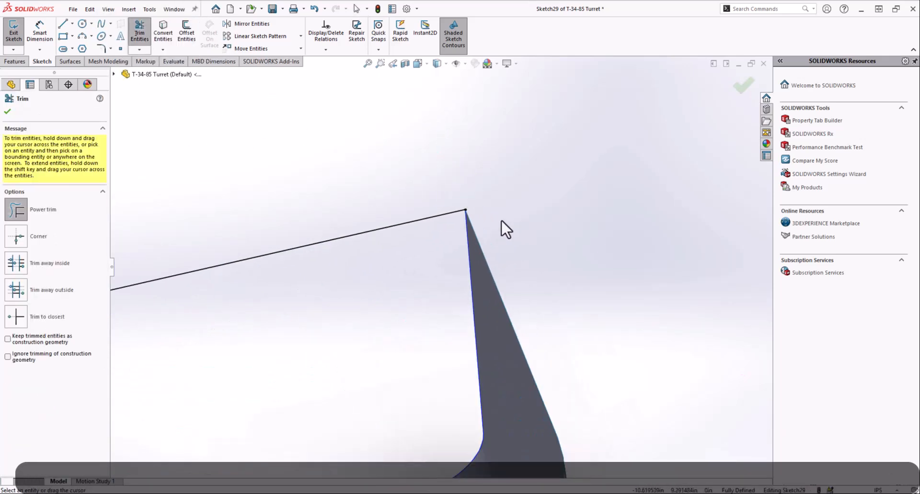
{"action": "scroll", "coordinate": [450, 242], "scroll_direction": "up", "scroll_amount": 6}
{"action": "middle_click_drag", "start_coordinate": [371, 326], "coordinate": [341, 341]}
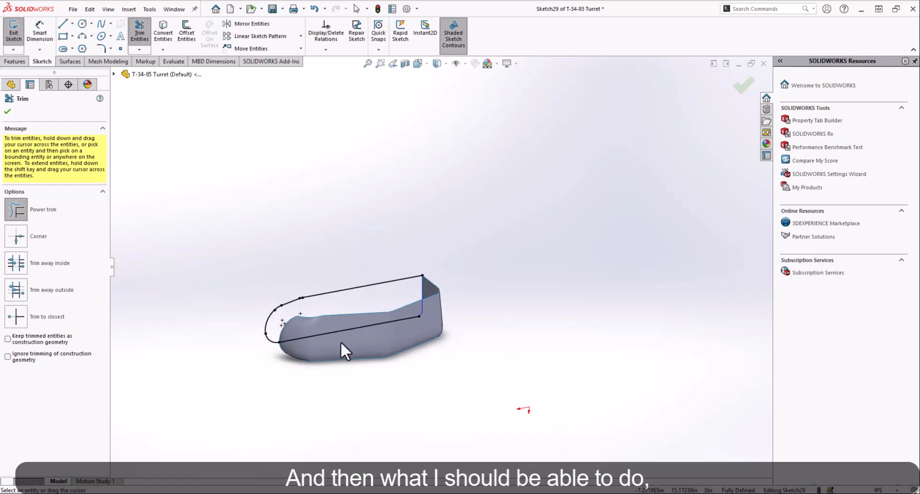
{"action": "scroll", "coordinate": [338, 338], "scroll_direction": "down", "scroll_amount": 4}
{"action": "mouse_move", "coordinate": [331, 306]}
{"action": "middle_mouse_down"}
{"action": "mouse_move", "coordinate": [319, 232]}
{"action": "mouse_move", "coordinate": [266, 254]}
{"action": "middle_mouse_up"}
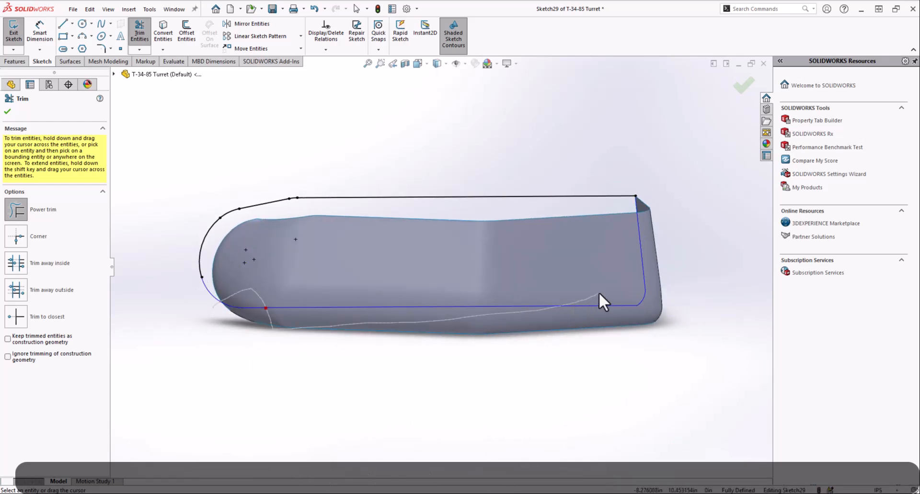
{"action": "mouse_move", "coordinate": [501, 275]}
{"action": "middle_mouse_down"}
{"action": "mouse_move", "coordinate": [407, 213]}
{"action": "mouse_move", "coordinate": [369, 329]}
{"action": "mouse_move", "coordinate": [332, 378]}
{"action": "mouse_move", "coordinate": [340, 291]}
{"action": "mouse_move", "coordinate": [372, 225]}
{"action": "mouse_move", "coordinate": [403, 256]}
{"action": "mouse_move", "coordinate": [376, 308]}
{"action": "mouse_move", "coordinate": [350, 331]}
{"action": "middle_mouse_up"}
{"action": "left_click", "coordinate": [15, 36]}
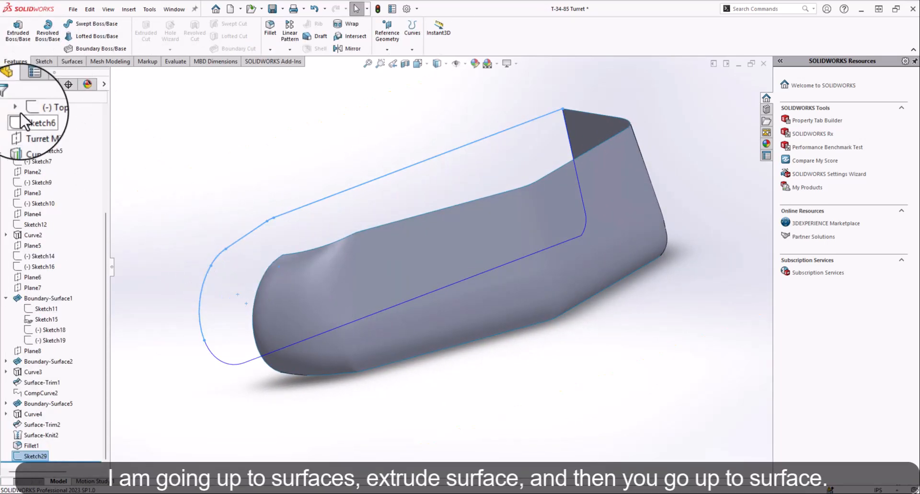
Try to surface-extrude the trimmed midplane sketch up to the turret's side surface and with the Offset From Surface end condition
{"action": "left_click", "coordinate": [67, 61]}
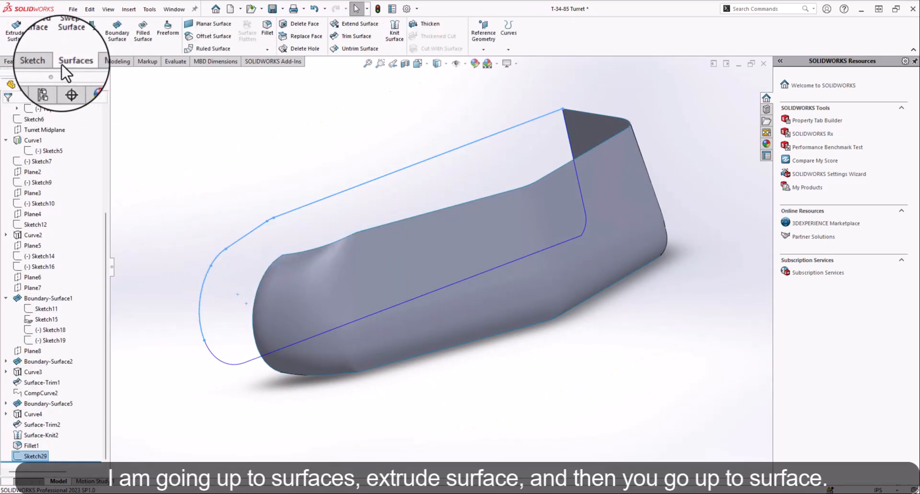
{"action": "left_click", "coordinate": [16, 29]}
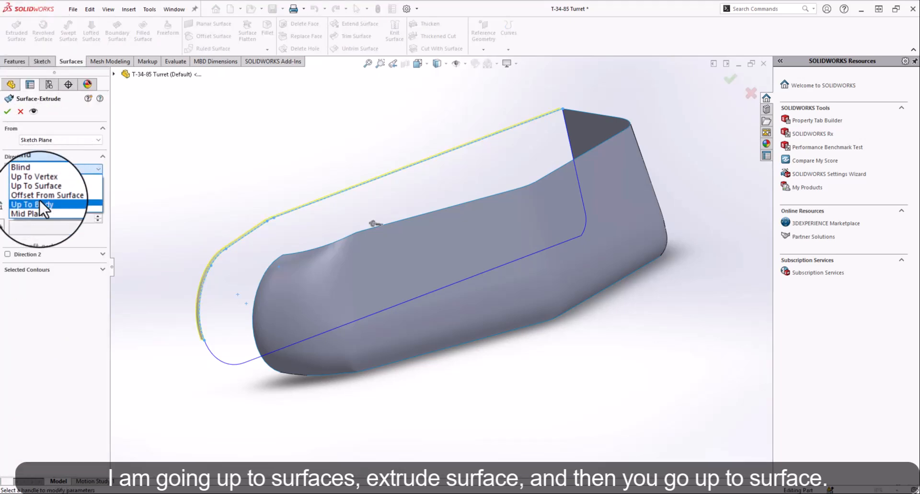
{"action": "left_click", "coordinate": [37, 190]}
{"action": "left_click", "coordinate": [333, 277]}
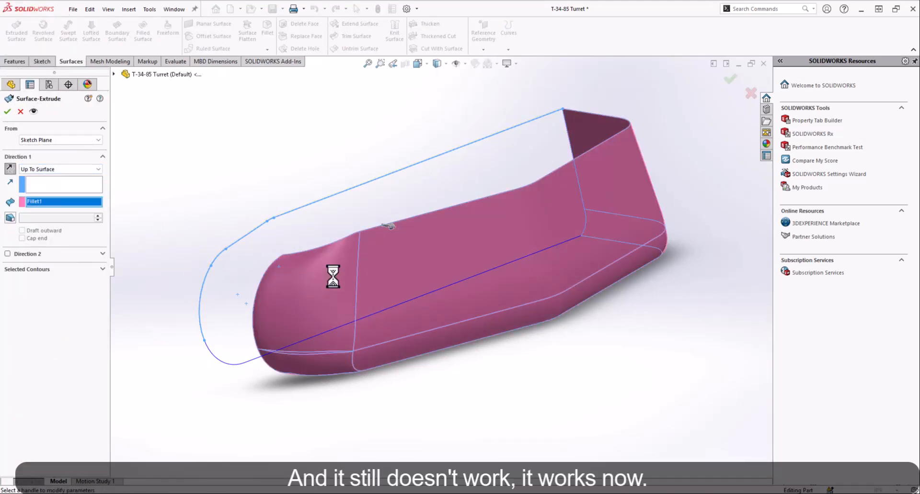
{"action": "left_click", "coordinate": [56, 170]}
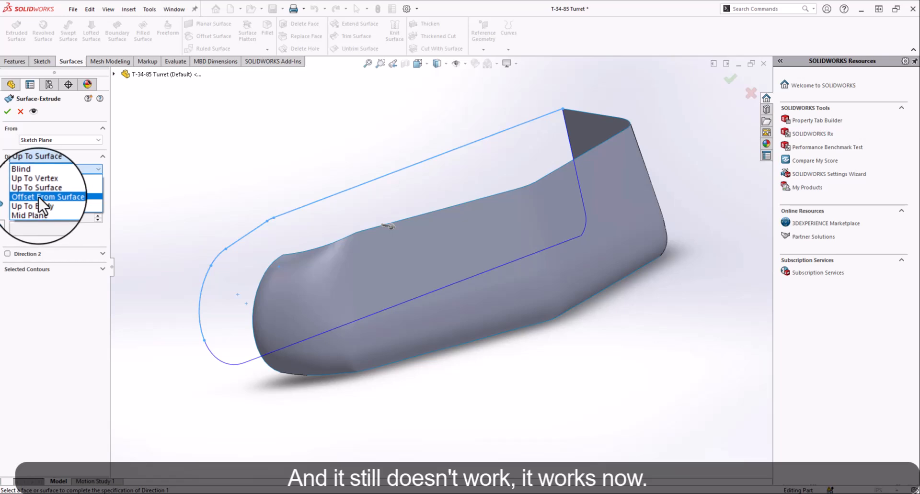
{"action": "left_click", "coordinate": [40, 197]}
{"action": "left_click", "coordinate": [53, 169]}
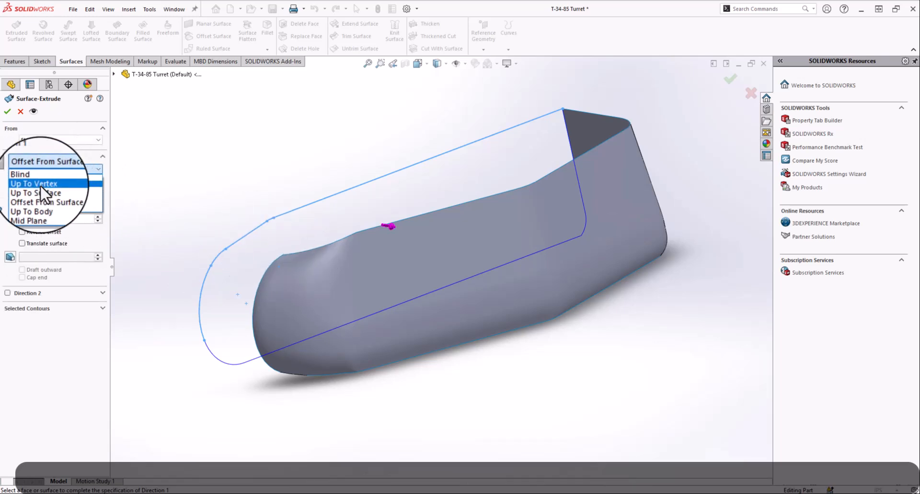
{"action": "left_click", "coordinate": [36, 178]}
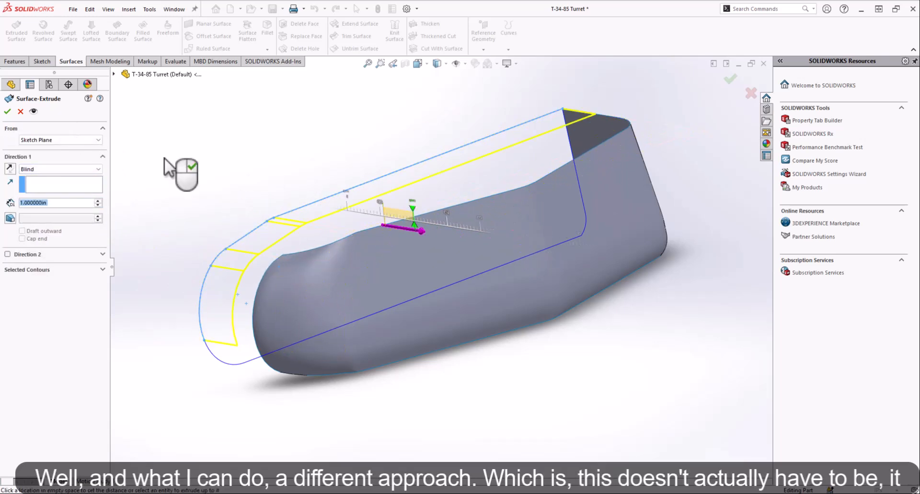
{"action": "left_click", "coordinate": [21, 112]}
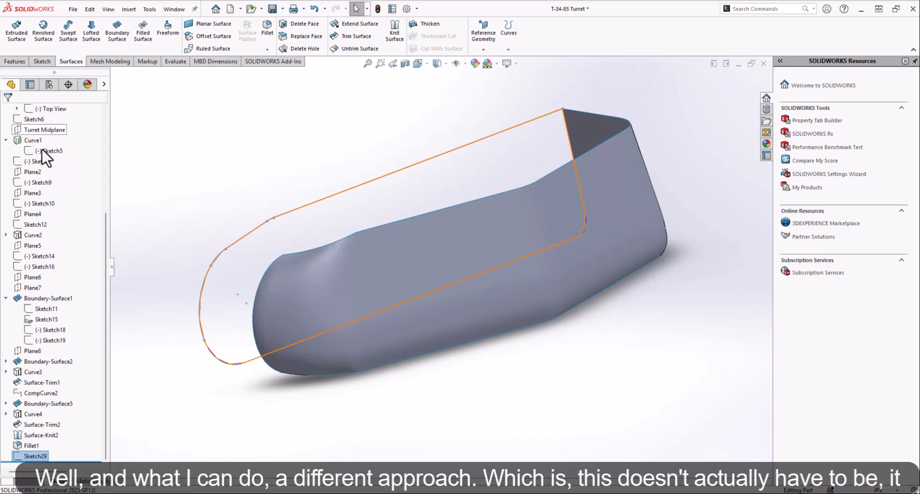
Edit the midplane sketch so that only the rear edge and its corner arc are trimmed away, and close it
{"action": "right_click", "coordinate": [38, 455]}
{"action": "left_click", "coordinate": [42, 346]}
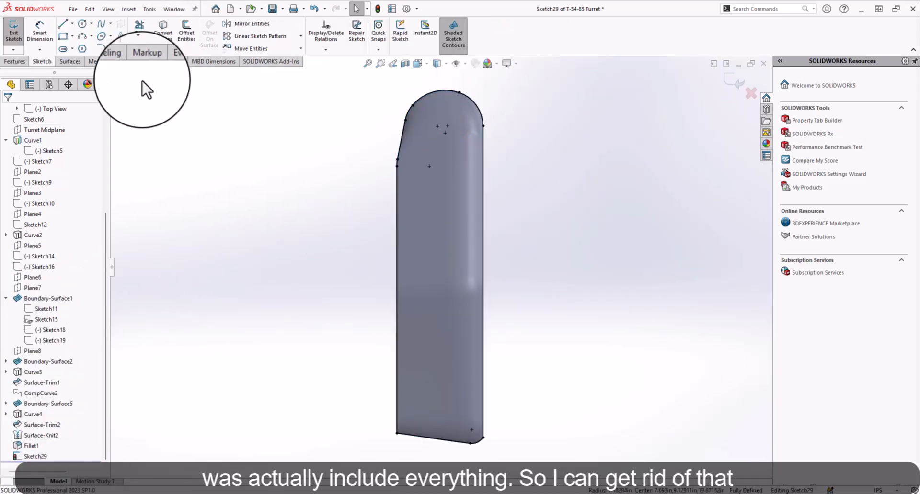
{"action": "left_click", "coordinate": [140, 31]}
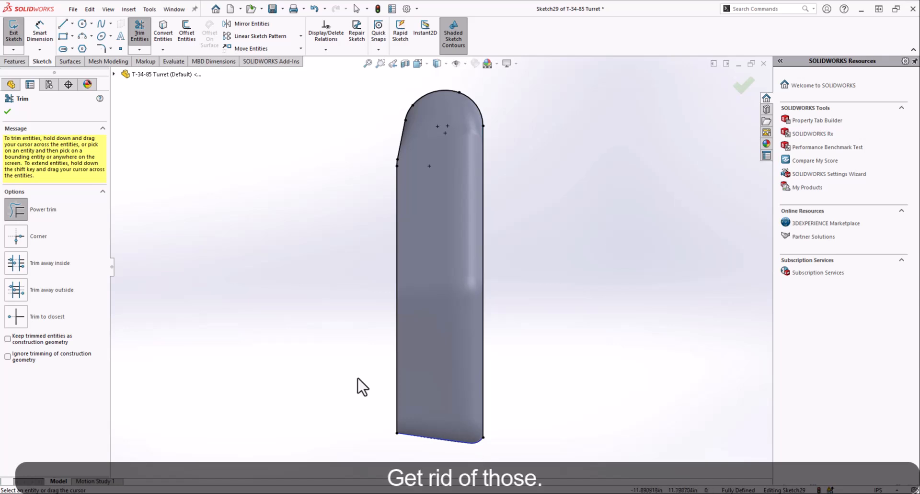
{"action": "mouse_move", "coordinate": [362, 387]}
{"action": "middle_mouse_down"}
{"action": "mouse_move", "coordinate": [375, 205]}
{"action": "mouse_move", "coordinate": [444, 376]}
{"action": "middle_mouse_up"}
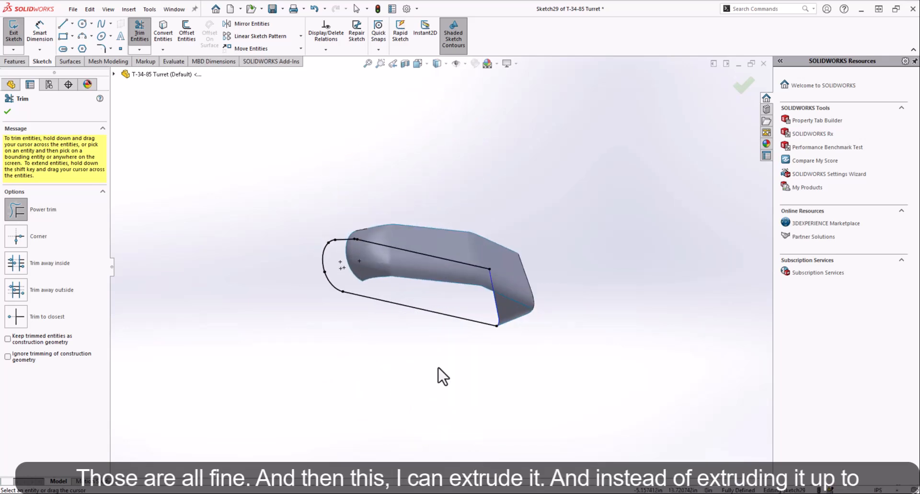
{"action": "left_click", "coordinate": [8, 32]}
{"action": "middle_click_drag", "start_coordinate": [411, 263], "coordinate": [447, 350]}
{"action": "scroll", "coordinate": [477, 341], "scroll_direction": "down", "scroll_amount": 3}
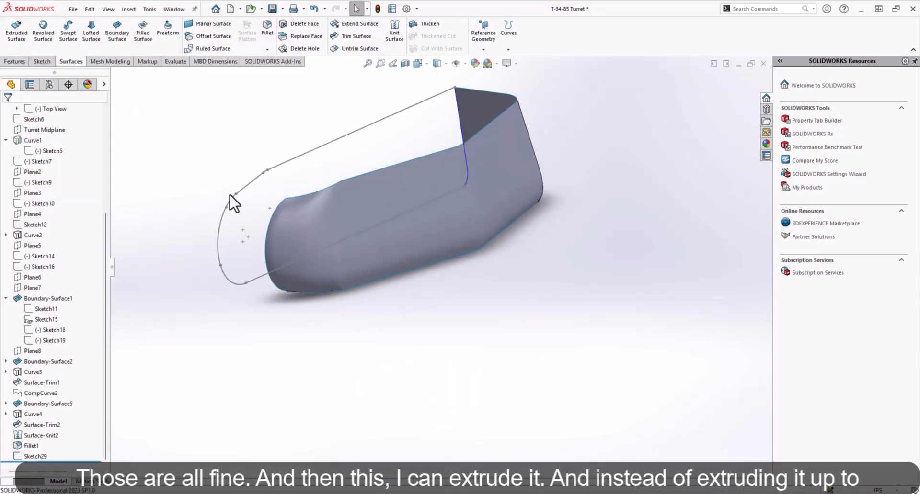
Try a blind surface extrusion that uses the entire midplane sketch instead of a single segment as its contour
{"action": "left_click", "coordinate": [16, 30]}
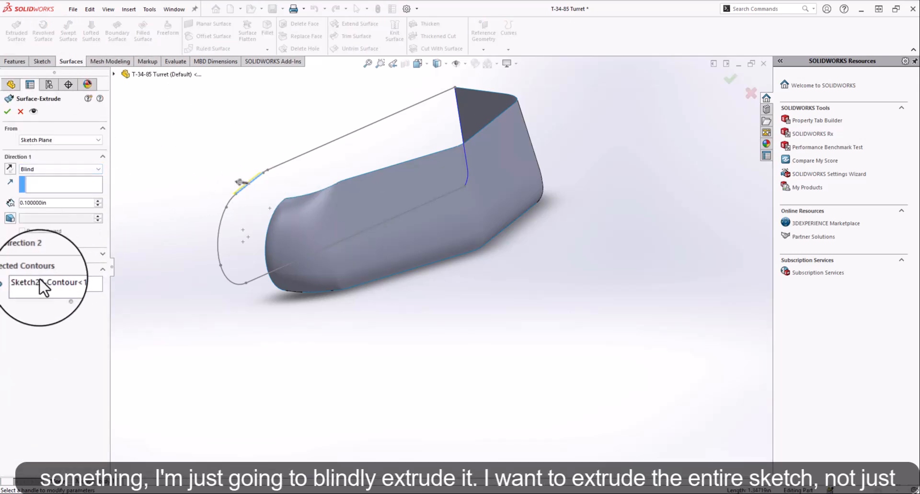
{"action": "left_click", "coordinate": [114, 75]}
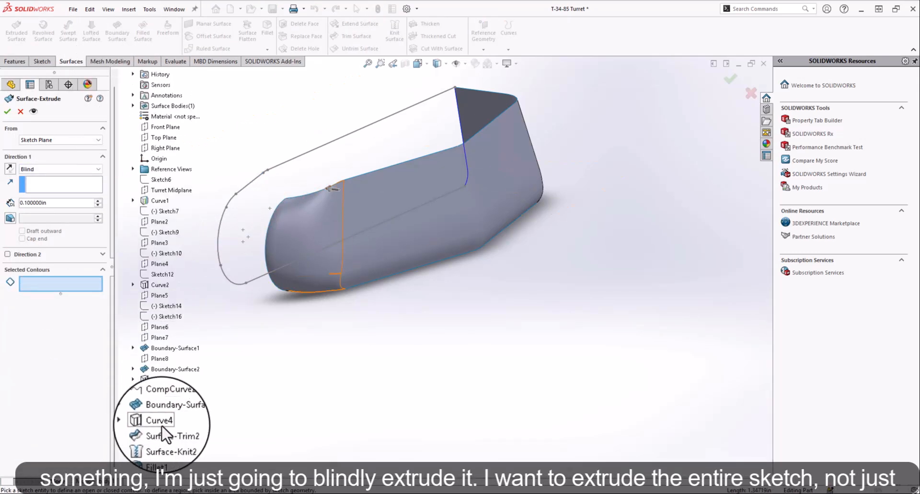
{"action": "left_click", "coordinate": [162, 464]}
{"action": "left_click", "coordinate": [20, 112]}
Delete the trimmed midplane sketch Sketch29
{"action": "right_click", "coordinate": [41, 457]}
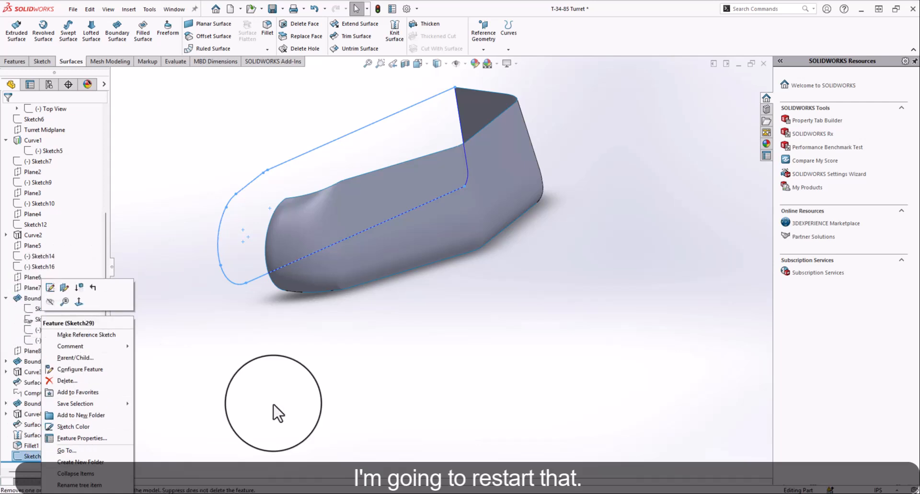
{"action": "left_click", "coordinate": [306, 405]}
{"action": "scroll", "coordinate": [53, 407], "scroll_direction": "up", "scroll_amount": 5}
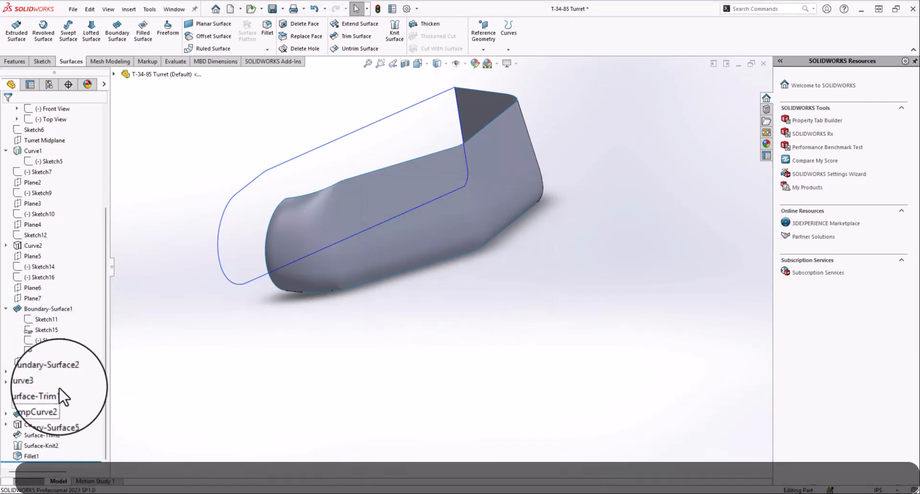
Open a new sketch on the Turret Midplane and convert the complete side-profile curve into it
{"action": "left_click", "coordinate": [39, 277]}
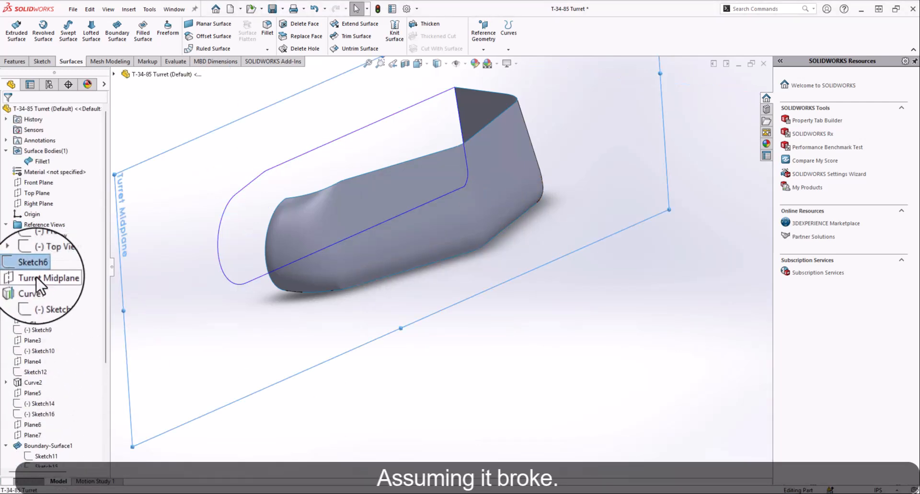
{"action": "left_click", "coordinate": [46, 264]}
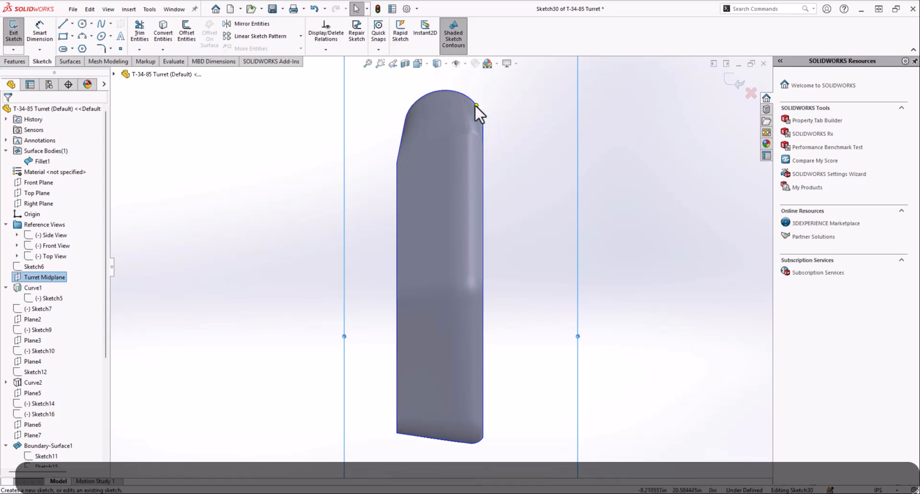
{"action": "left_click", "coordinate": [473, 103]}
{"action": "left_click", "coordinate": [163, 33]}
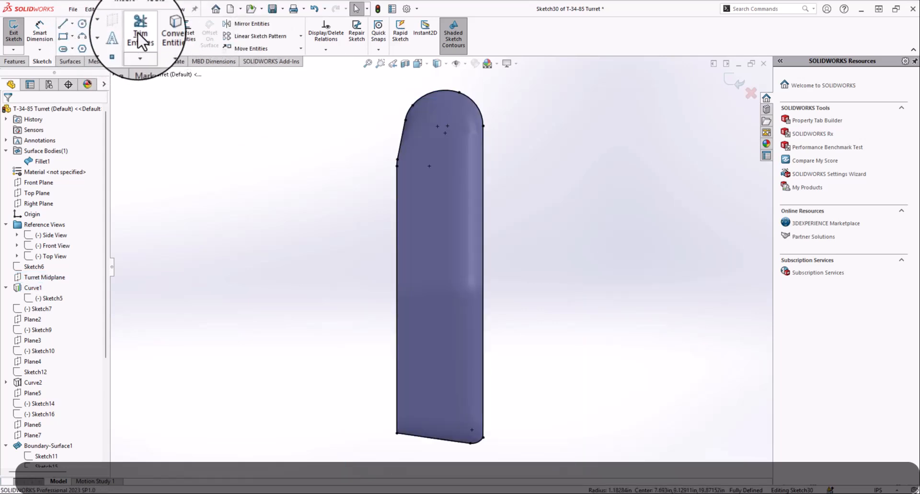
Trim the rear edge and its corner arc off the new sketch's outline and exit the sketch
{"action": "left_click", "coordinate": [139, 35]}
{"action": "left_click_drag", "start_coordinate": [438, 396], "coordinate": [470, 433]}
{"action": "left_click", "coordinate": [13, 31]}
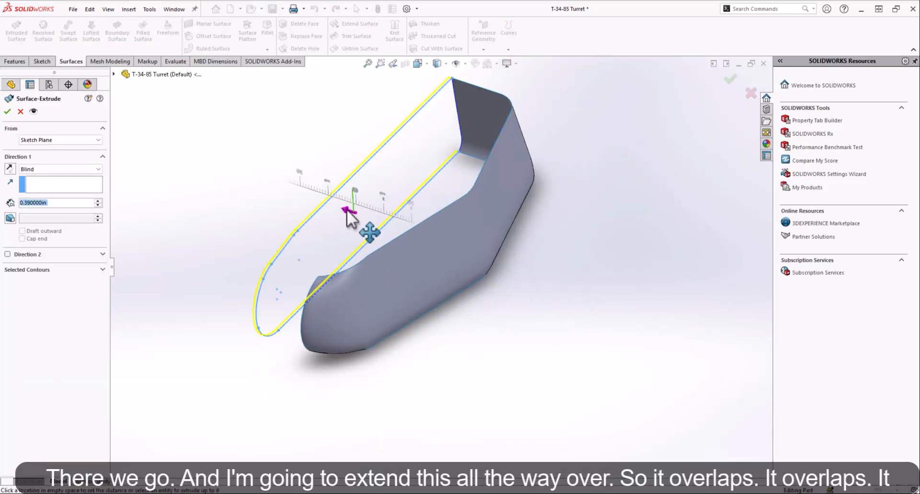
Extrude the midplane profile as a blind surface 4.98 in deep, passing beyond the turret's side surface
{"action": "left_click_drag", "start_coordinate": [490, 267], "coordinate": [493, 271]}
{"action": "middle_click_drag", "start_coordinate": [493, 271], "coordinate": [389, 304]}
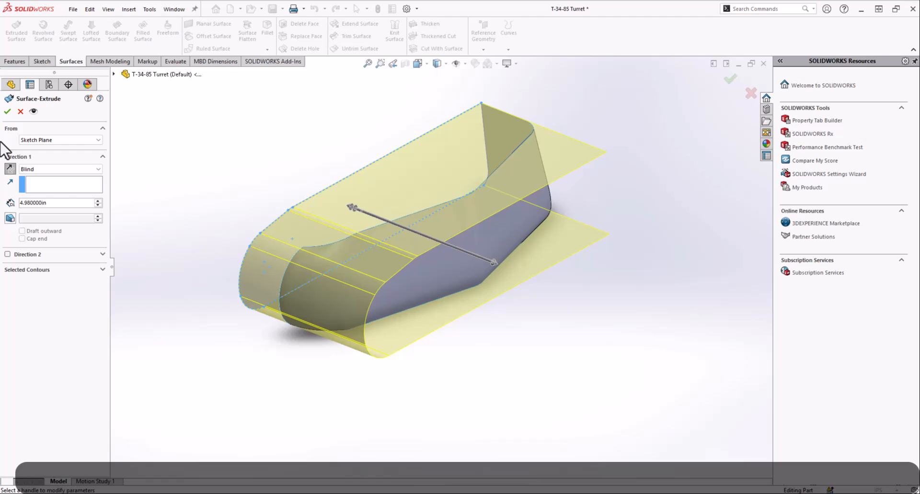
{"action": "left_click", "coordinate": [7, 111]}
Trim the extruded surface with the filleted side surface as trim tool, removing the main overhang and a second nose piece
{"action": "middle_click_drag", "start_coordinate": [515, 370], "coordinate": [401, 288]}
{"action": "left_click", "coordinate": [343, 39]}
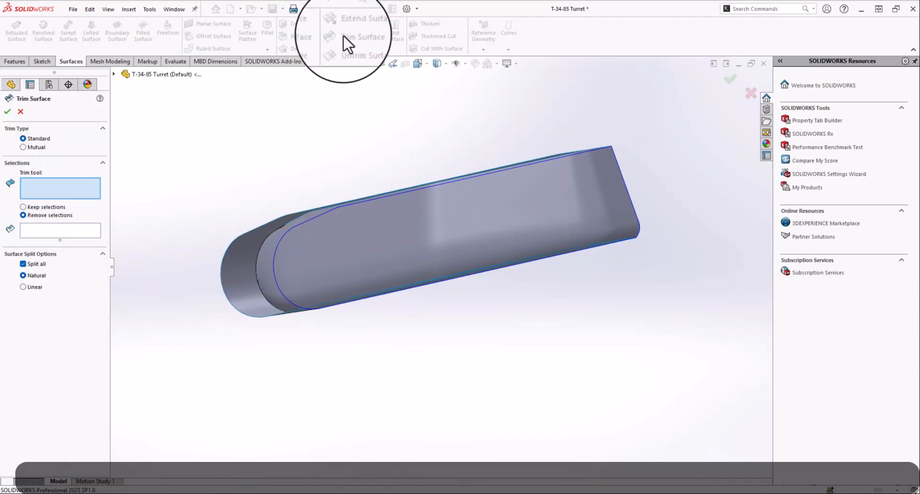
{"action": "left_click", "coordinate": [401, 227]}
{"action": "middle_click_drag", "start_coordinate": [402, 226], "coordinate": [148, 235]}
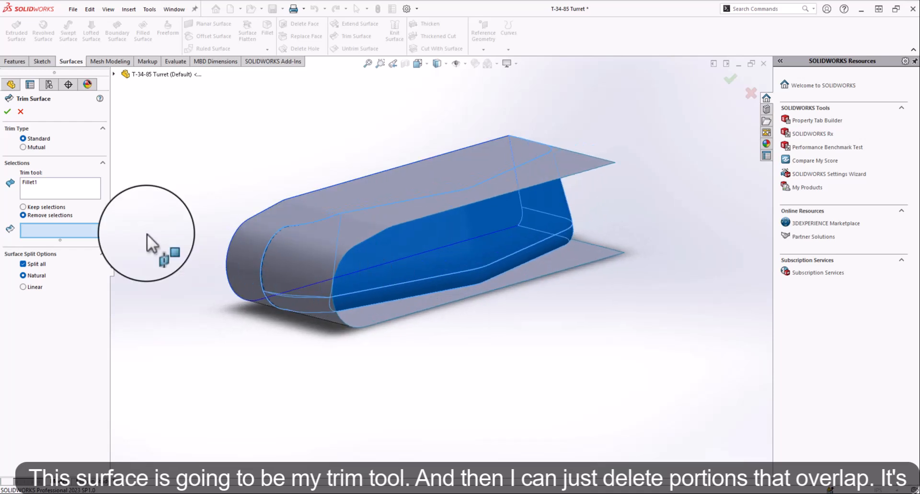
{"action": "left_click", "coordinate": [384, 220]}
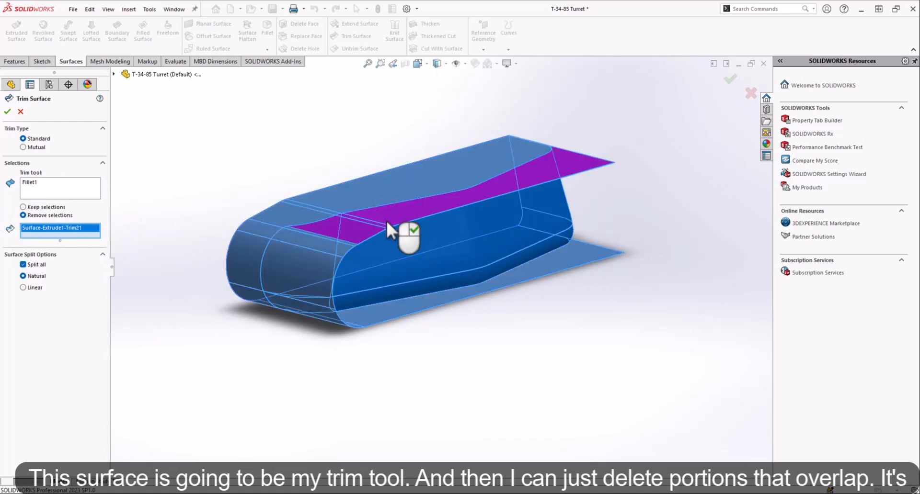
{"action": "middle_click_drag", "start_coordinate": [404, 230], "coordinate": [358, 205]}
{"action": "left_click", "coordinate": [319, 185]}
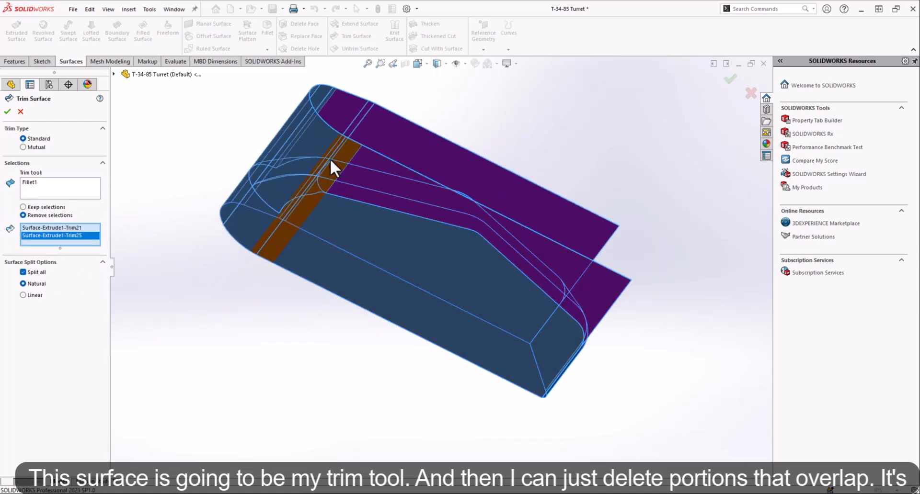
{"action": "middle_click_drag", "start_coordinate": [331, 160], "coordinate": [331, 253]}
{"action": "scroll", "coordinate": [328, 256], "scroll_direction": "up", "scroll_amount": 6}
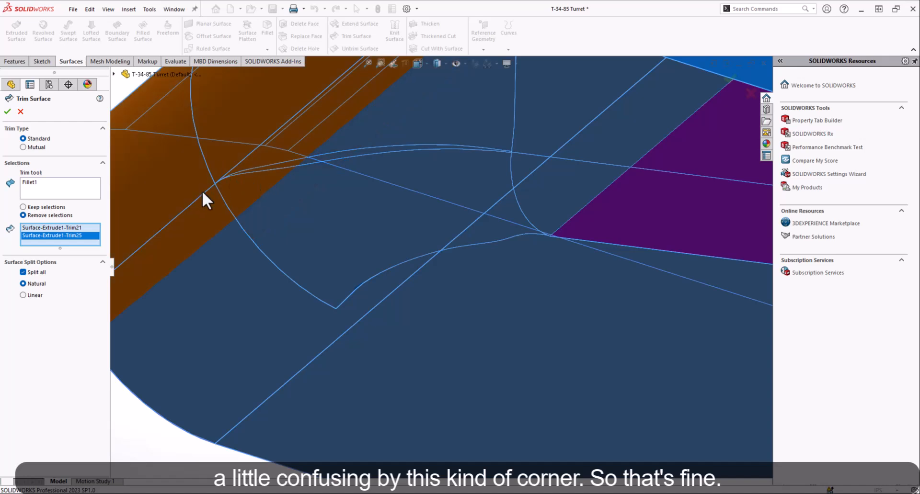
{"action": "scroll", "coordinate": [350, 247], "scroll_direction": "down", "scroll_amount": 5}
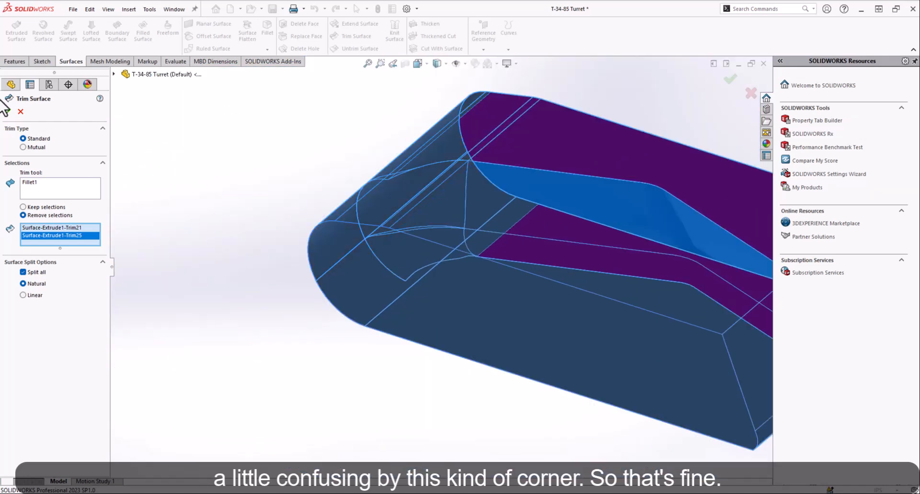
{"action": "scroll", "coordinate": [459, 228], "scroll_direction": "down", "scroll_amount": 2}
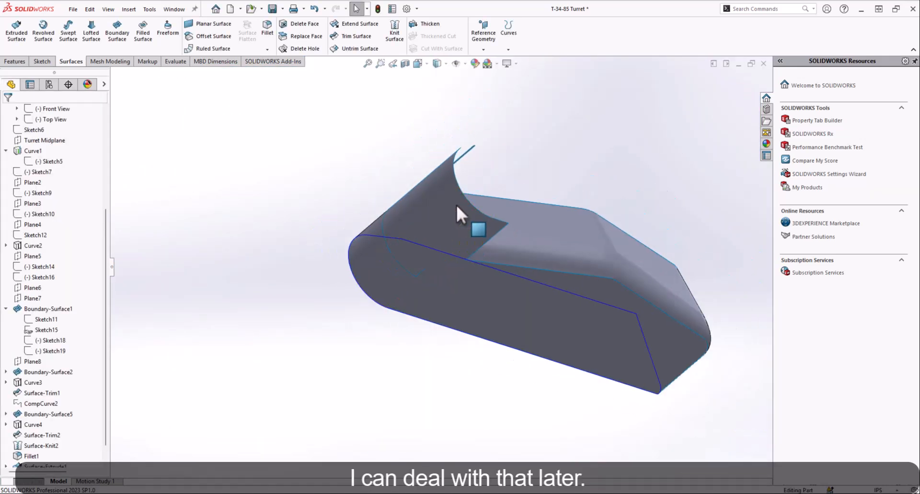
{"action": "middle_click_drag", "start_coordinate": [456, 203], "coordinate": [505, 231]}
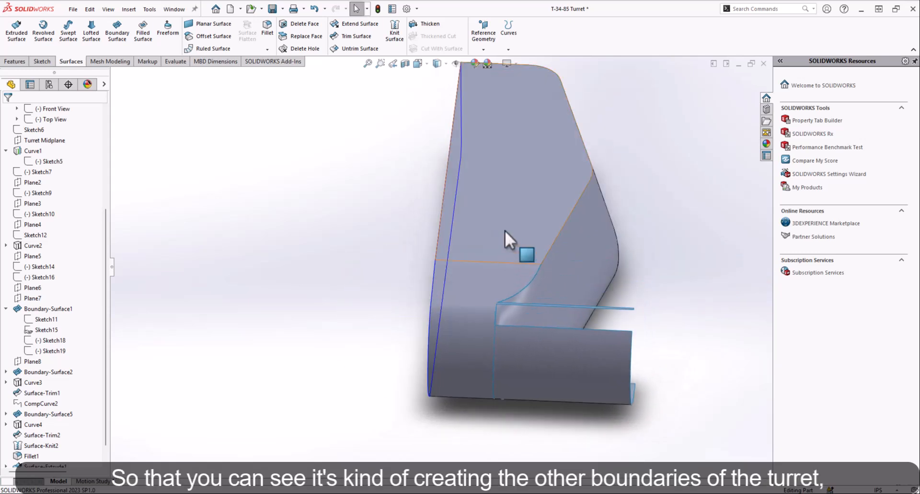
{"action": "middle_click_drag", "start_coordinate": [559, 126], "coordinate": [403, 421]}
{"action": "scroll", "coordinate": [401, 281], "scroll_direction": "down", "scroll_amount": 5}
{"action": "scroll", "coordinate": [400, 282], "scroll_direction": "up", "scroll_amount": 5}
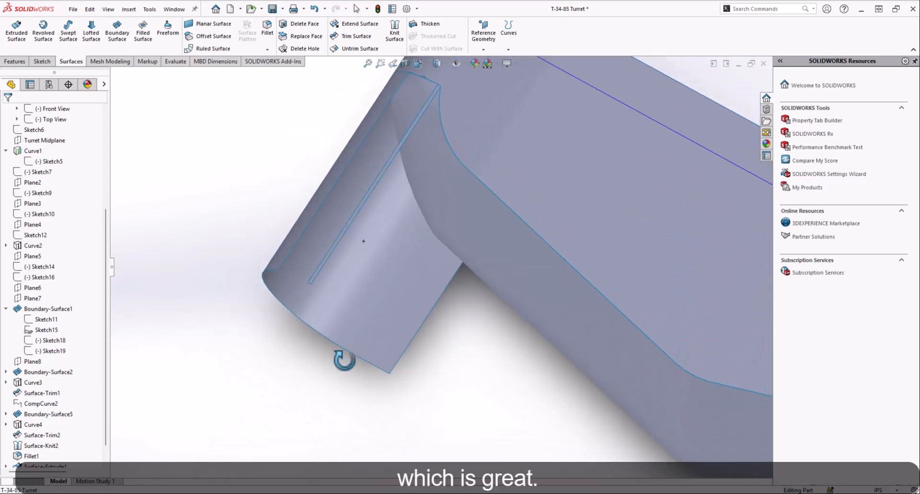
{"action": "right_click", "coordinate": [47, 467]}
{"action": "left_click", "coordinate": [57, 290]}
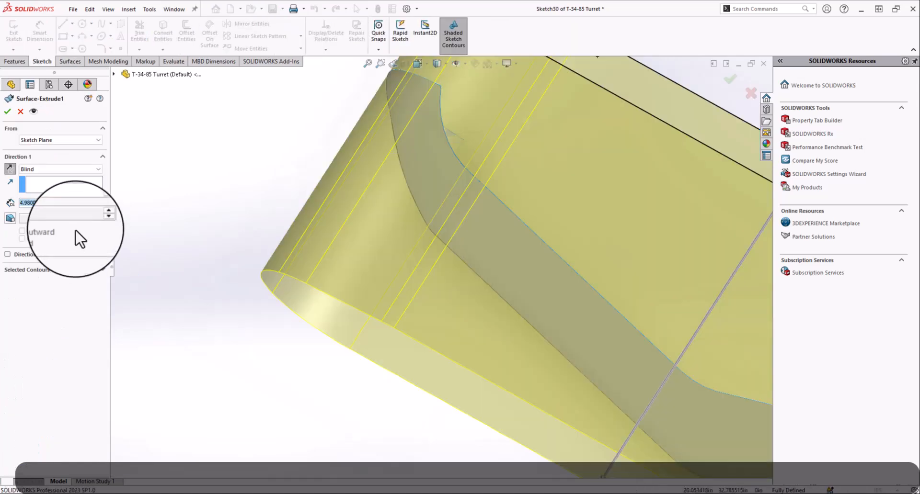
{"action": "left_click", "coordinate": [21, 111]}
{"action": "scroll", "coordinate": [61, 395], "scroll_direction": "down", "scroll_amount": 1}
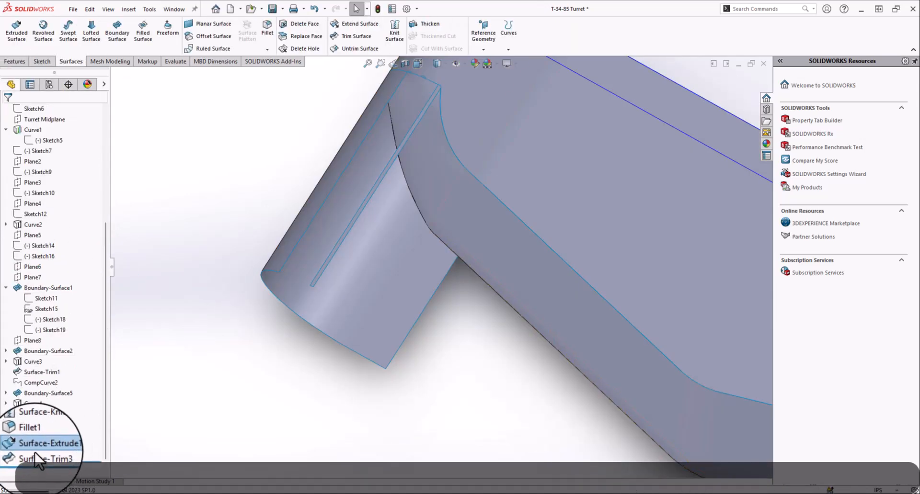
Edit the latest surface trim and add two more excess pieces around the extruded nose to its removed pieces
{"action": "right_click", "coordinate": [36, 455]}
{"action": "left_click", "coordinate": [46, 288]}
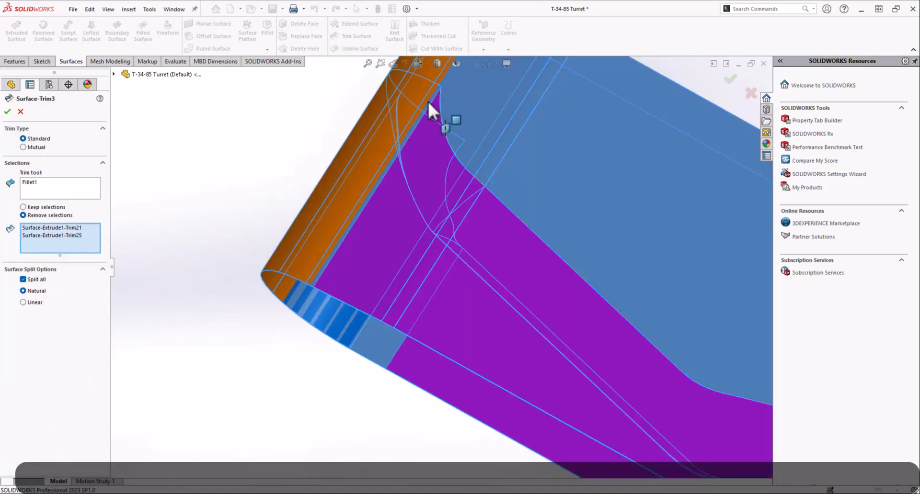
{"action": "left_click", "coordinate": [424, 109]}
{"action": "middle_click_drag", "start_coordinate": [415, 110], "coordinate": [353, 215]}
{"action": "scroll", "coordinate": [295, 247], "scroll_direction": "down", "scroll_amount": 5}
{"action": "scroll", "coordinate": [281, 308], "scroll_direction": "up", "scroll_amount": 5}
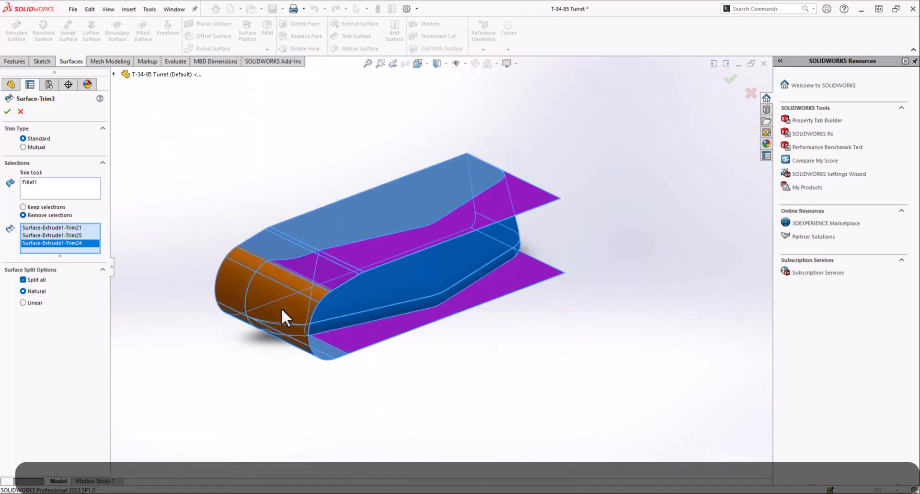
{"action": "scroll", "coordinate": [329, 275], "scroll_direction": "down", "scroll_amount": 6}
{"action": "left_click", "coordinate": [341, 229]}
{"action": "scroll", "coordinate": [341, 235], "scroll_direction": "up", "scroll_amount": 5}
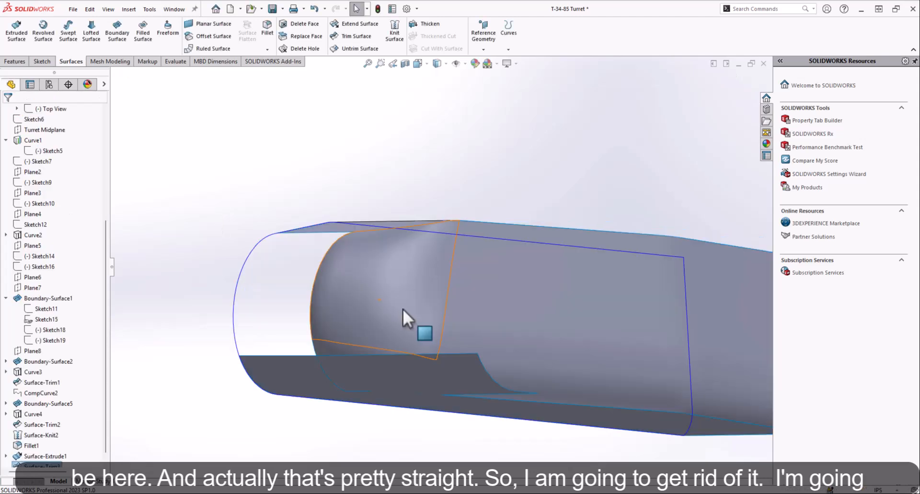
Edit the surface trim again and add the overhanging sliver strips along the lower nose to its removed pieces
{"action": "middle_click_drag", "start_coordinate": [402, 309], "coordinate": [389, 368]}
{"action": "right_click", "coordinate": [41, 468]}
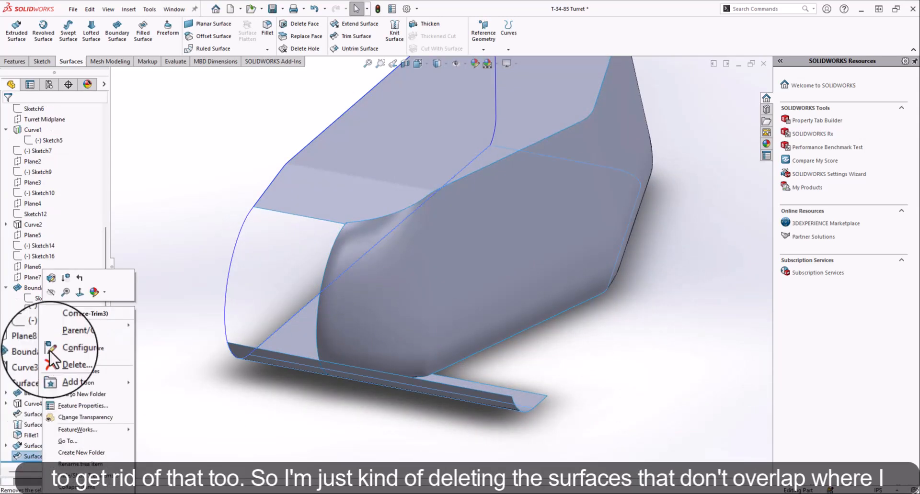
{"action": "left_click", "coordinate": [62, 274]}
{"action": "mouse_move", "coordinate": [418, 398]}
{"action": "middle_mouse_down"}
{"action": "mouse_move", "coordinate": [419, 294]}
{"action": "mouse_move", "coordinate": [423, 408]}
{"action": "middle_mouse_up"}
{"action": "left_click", "coordinate": [490, 431]}
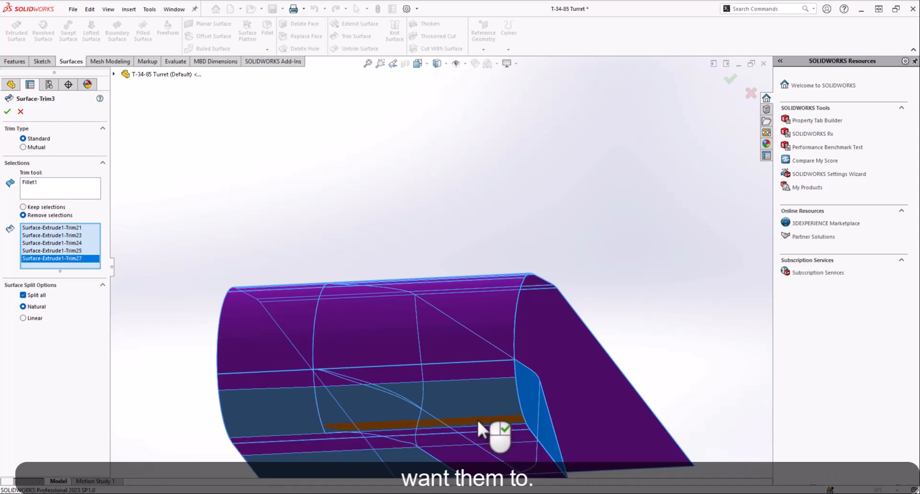
{"action": "left_click", "coordinate": [477, 421]}
{"action": "scroll", "coordinate": [358, 419], "scroll_direction": "down", "scroll_amount": 5}
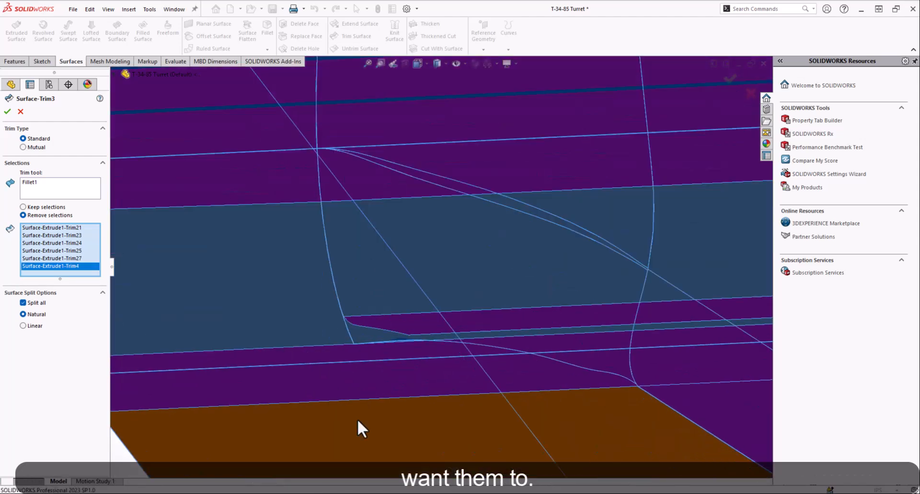
{"action": "left_click", "coordinate": [467, 334]}
{"action": "left_click", "coordinate": [369, 310]}
{"action": "left_click", "coordinate": [362, 272]}
{"action": "scroll", "coordinate": [359, 232], "scroll_direction": "up", "scroll_amount": 6}
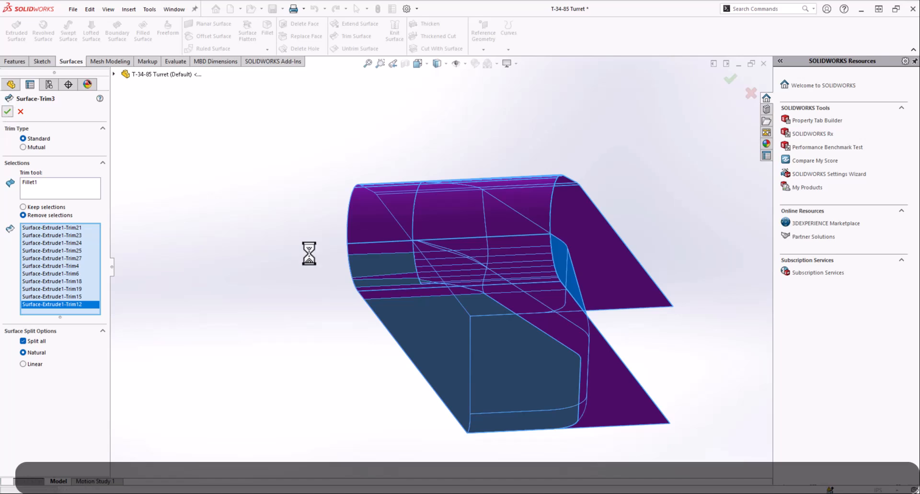
Examine the remaining strips and gaps of the trimmed surface along the turret's lower nose and the midplane curve
{"action": "scroll", "coordinate": [458, 275], "scroll_direction": "down", "scroll_amount": 10}
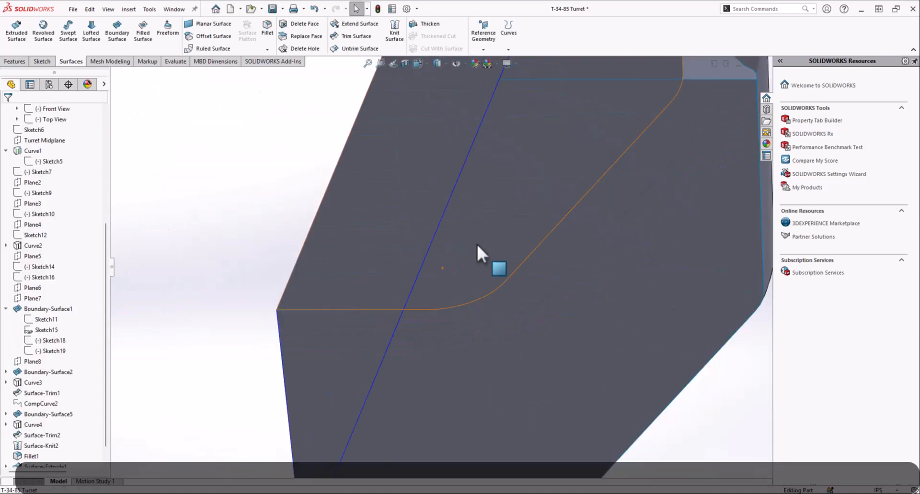
{"action": "scroll", "coordinate": [550, 232], "scroll_direction": "up", "scroll_amount": 5}
{"action": "middle_click_drag", "start_coordinate": [551, 233], "coordinate": [453, 240]}
{"action": "scroll", "coordinate": [431, 247], "scroll_direction": "down", "scroll_amount": 8}
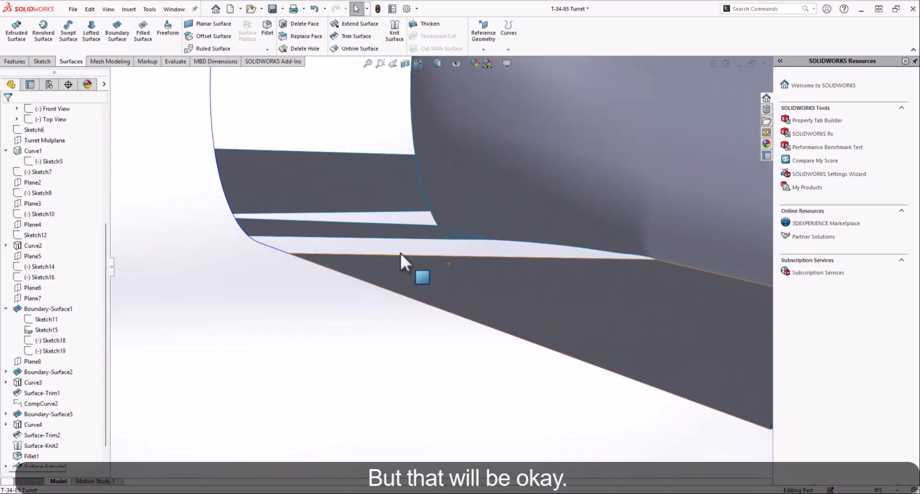
{"action": "middle_click_drag", "start_coordinate": [400, 253], "coordinate": [339, 205]}
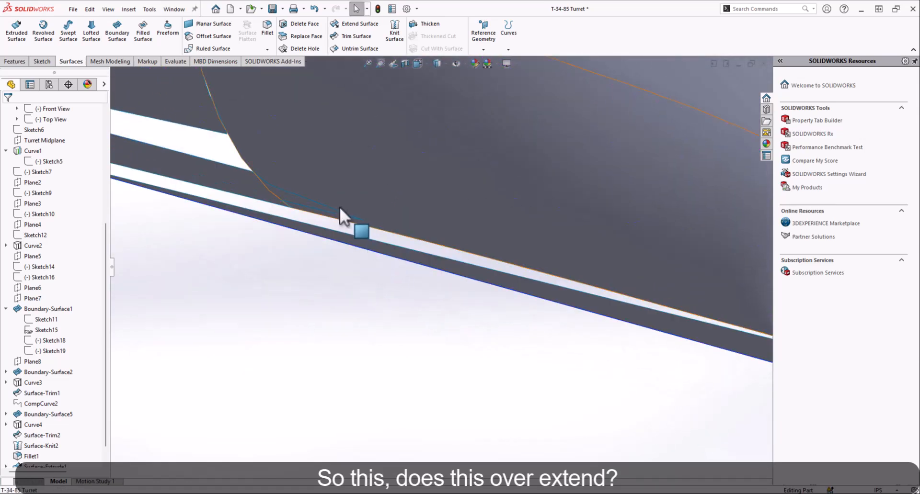
{"action": "left_click", "coordinate": [330, 208]}
{"action": "scroll", "coordinate": [331, 210], "scroll_direction": "down", "scroll_amount": 3}
{"action": "scroll", "coordinate": [395, 257], "scroll_direction": "up", "scroll_amount": 5}
{"action": "left_click", "coordinate": [414, 341]}
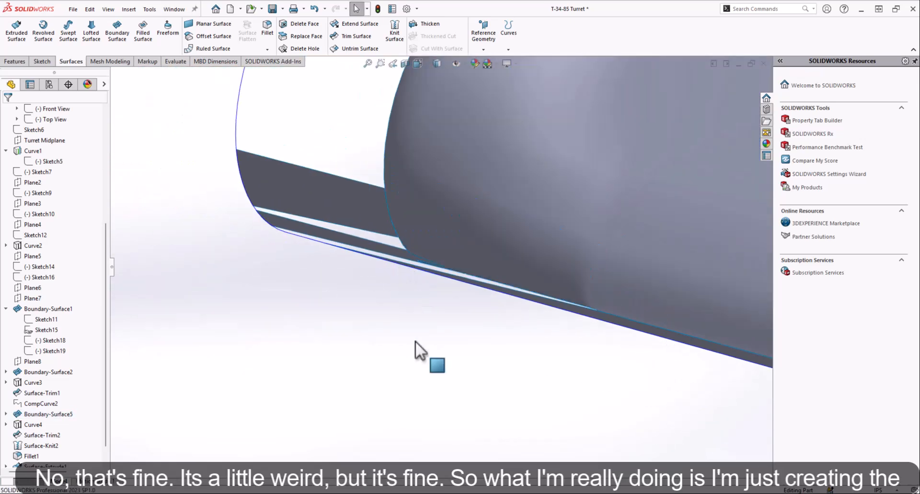
{"action": "middle_click_drag", "start_coordinate": [414, 341], "coordinate": [510, 234]}
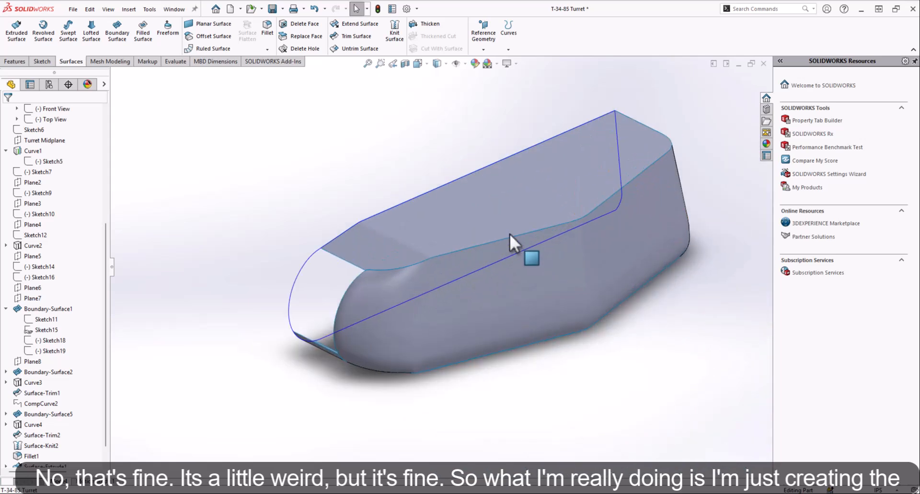
{"action": "middle_click_drag", "start_coordinate": [369, 229], "coordinate": [442, 339]}
{"action": "scroll", "coordinate": [302, 333], "scroll_direction": "down", "scroll_amount": 8}
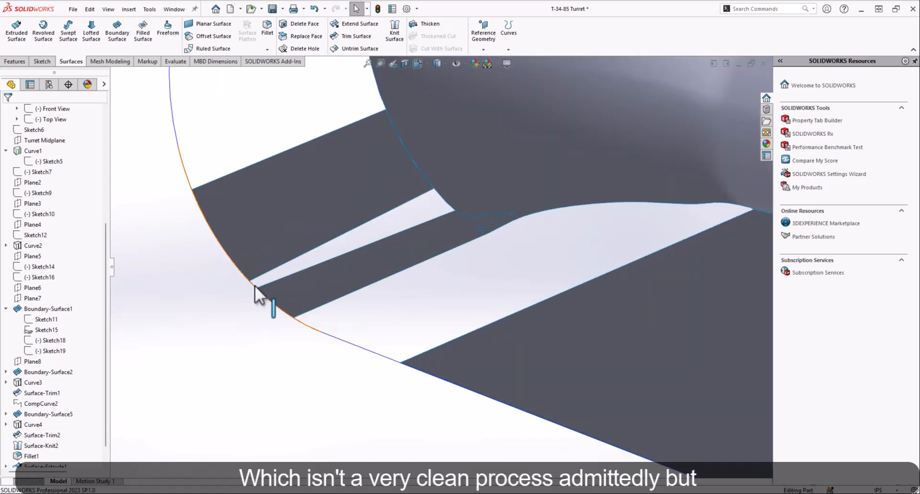
{"action": "left_click", "coordinate": [255, 285]}
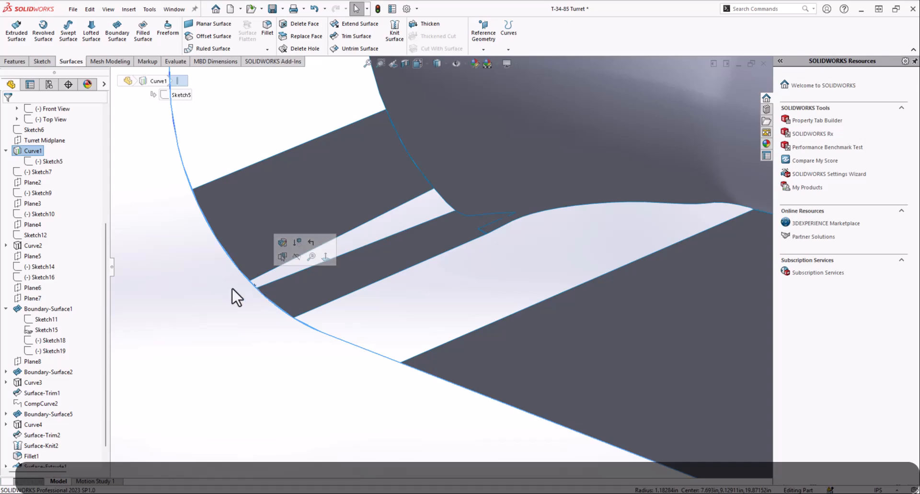
Try to remove the remaining narrow strips between the midplane curve and the lower nose in the existing surface trim
{"action": "scroll", "coordinate": [42, 447], "scroll_direction": "down", "scroll_amount": 2}
{"action": "right_click", "coordinate": [41, 456]}
{"action": "left_click", "coordinate": [43, 283]}
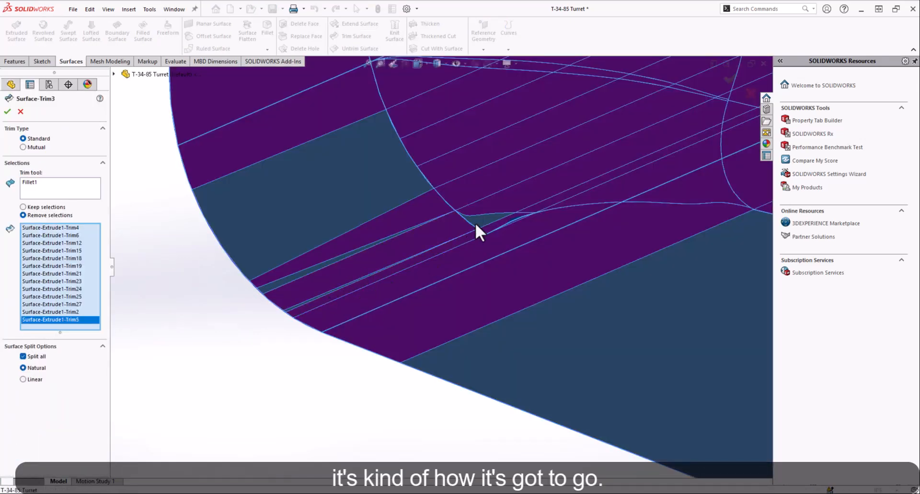
{"action": "scroll", "coordinate": [431, 243], "scroll_direction": "down", "scroll_amount": 3}
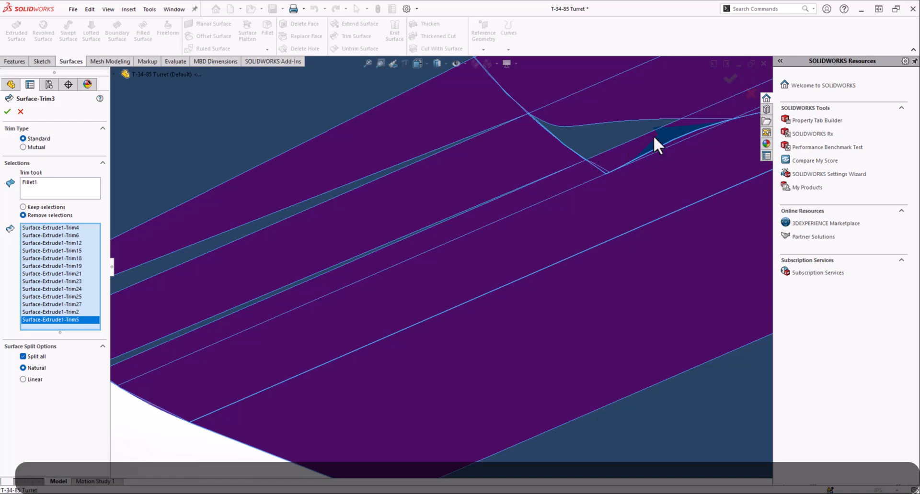
{"action": "left_click", "coordinate": [210, 240]}
{"action": "scroll", "coordinate": [302, 290], "scroll_direction": "up", "scroll_amount": 2}
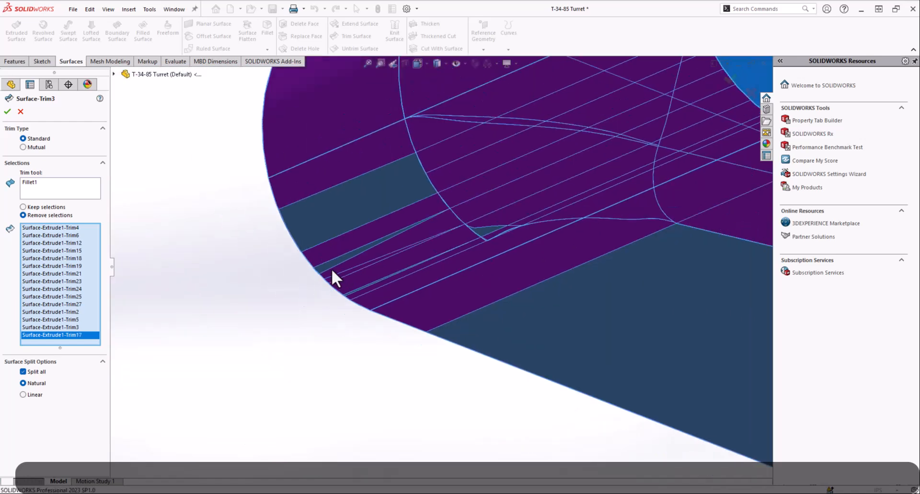
{"action": "left_click", "coordinate": [329, 265]}
{"action": "left_click", "coordinate": [311, 213]}
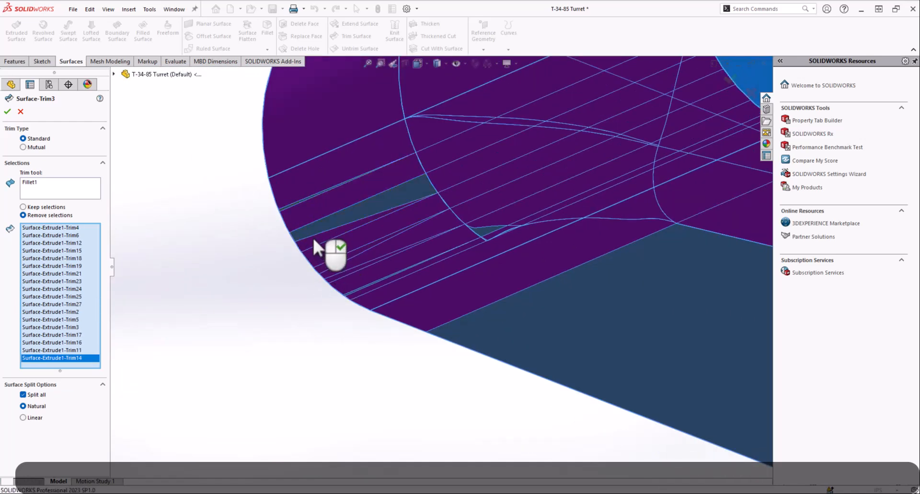
{"action": "scroll", "coordinate": [299, 217], "scroll_direction": "down", "scroll_amount": 3}
{"action": "left_click", "coordinate": [352, 292]}
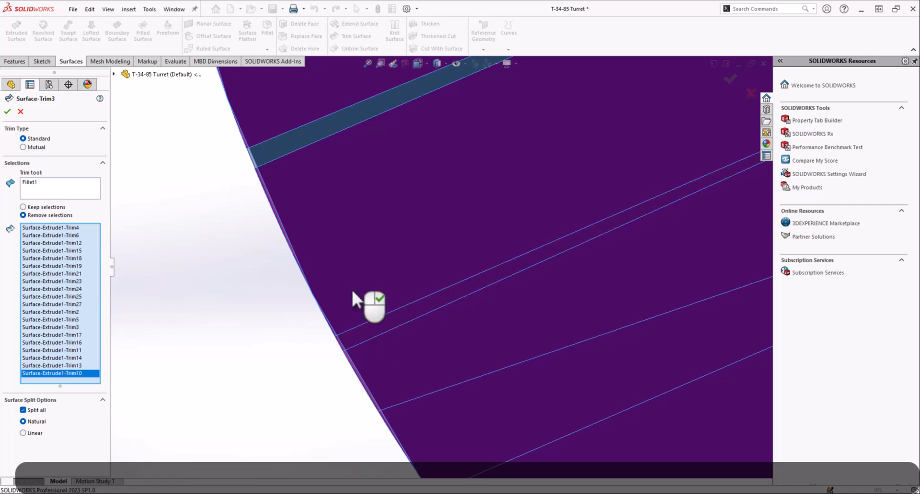
{"action": "left_click", "coordinate": [266, 152]}
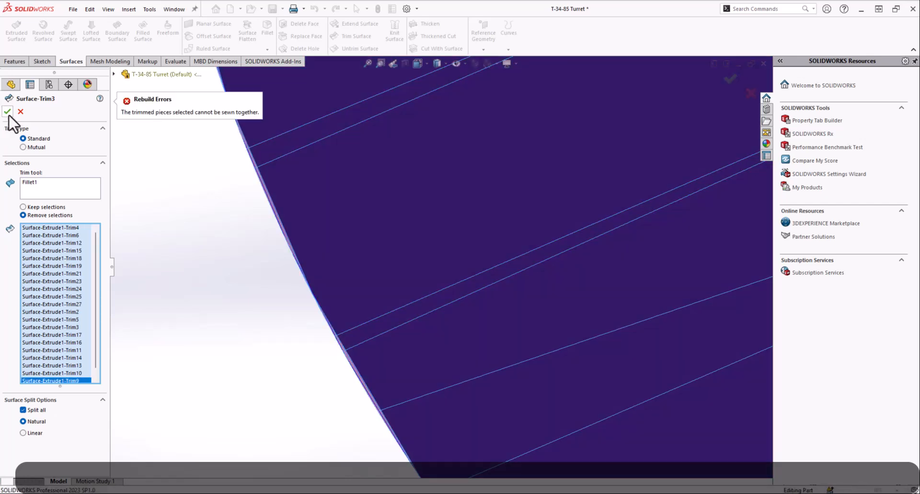
Switch the surface trim from removing to keeping selections and clear all the previously selected pieces
{"action": "scroll", "coordinate": [441, 255], "scroll_direction": "up", "scroll_amount": 2}
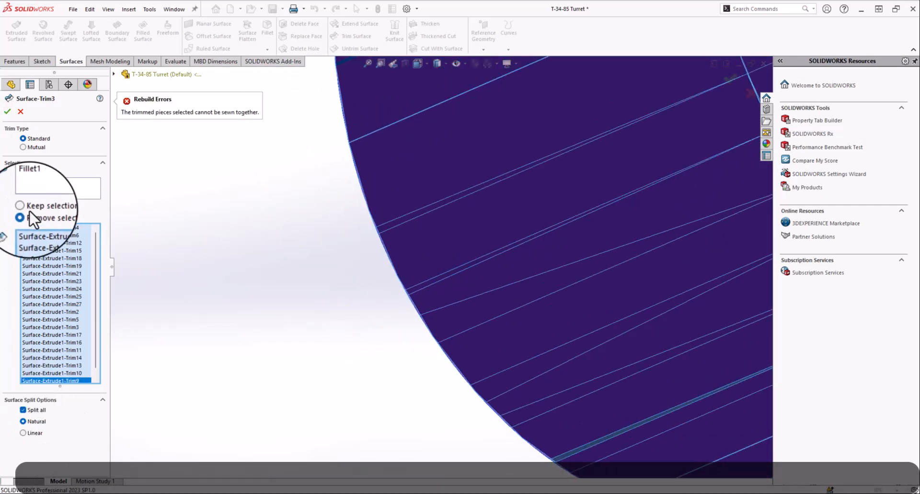
{"action": "scroll", "coordinate": [231, 254], "scroll_direction": "up", "scroll_amount": 3}
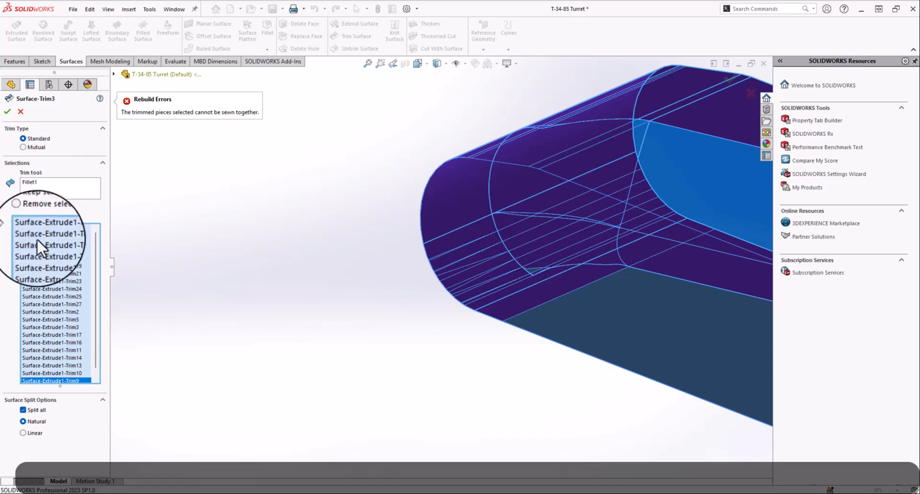
{"action": "left_click", "coordinate": [44, 227]}
{"action": "scroll", "coordinate": [71, 354], "scroll_direction": "down", "scroll_amount": 1}
{"action": "left_click", "coordinate": [65, 372], "text": "shift"}
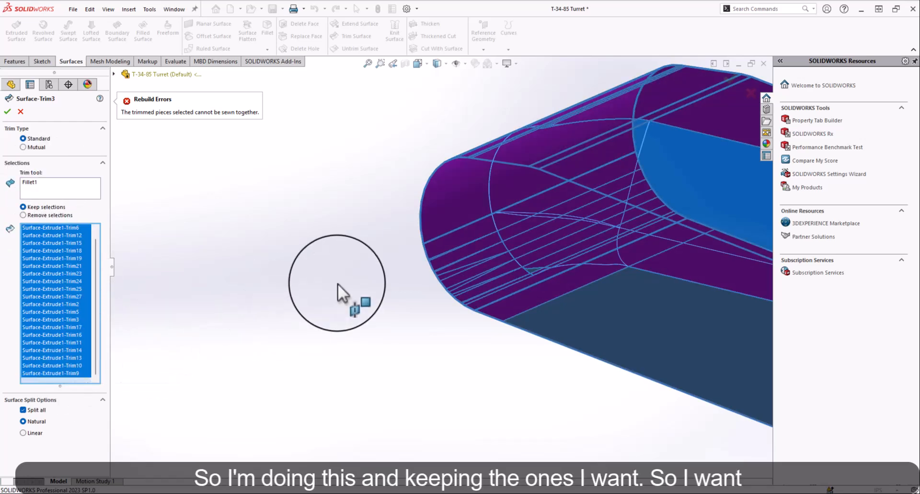
{"action": "key", "text": "Delete"}
Keep the large lower face, the large upper face and the narrow strip at the upper face's nose end in the surface trim
{"action": "scroll", "coordinate": [594, 273], "scroll_direction": "up", "scroll_amount": 4}
{"action": "left_click", "coordinate": [565, 296]}
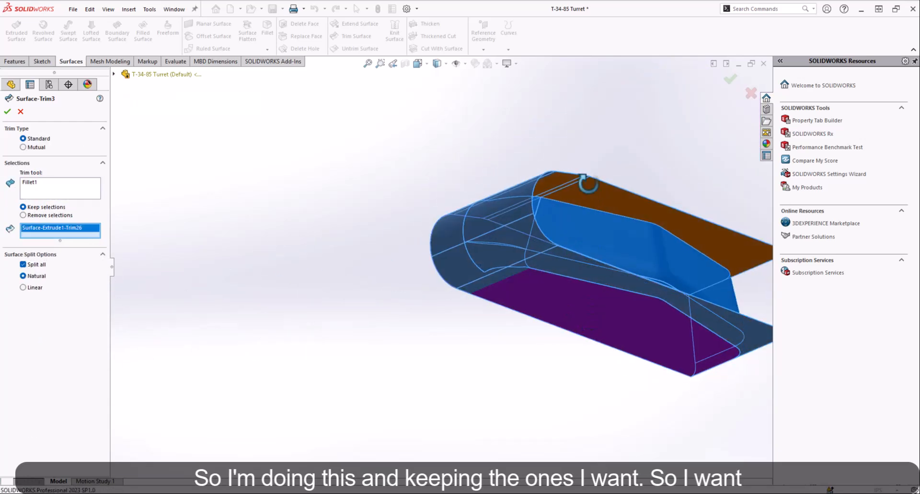
{"action": "middle_click_drag", "start_coordinate": [585, 182], "coordinate": [530, 257]}
{"action": "left_click", "coordinate": [530, 257]}
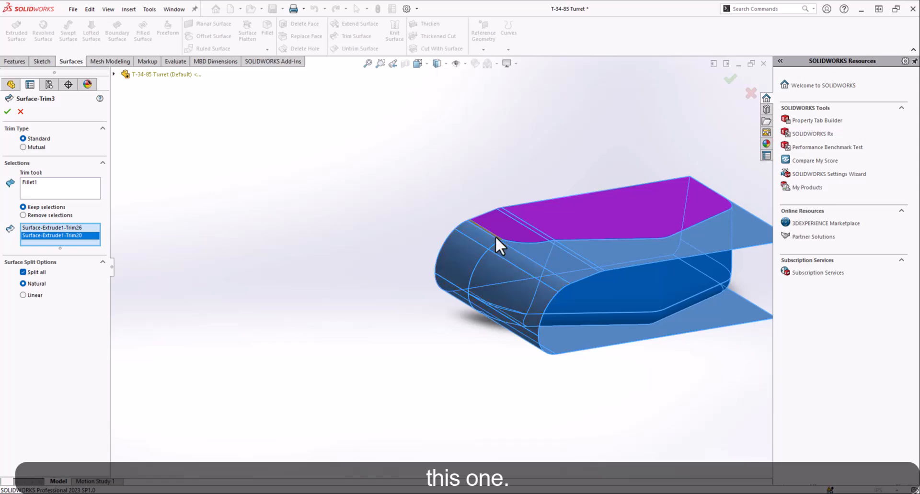
{"action": "scroll", "coordinate": [496, 236], "scroll_direction": "down", "scroll_amount": 5}
{"action": "left_click", "coordinate": [464, 238]}
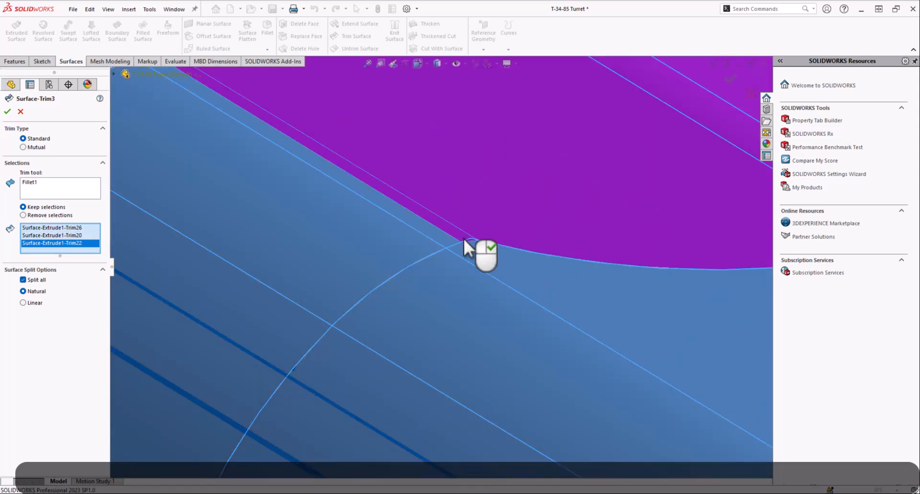
{"action": "scroll", "coordinate": [464, 238], "scroll_direction": "up", "scroll_amount": 5}
{"action": "middle_click_drag", "start_coordinate": [475, 332], "coordinate": [457, 238]}
{"action": "scroll", "coordinate": [486, 186], "scroll_direction": "down", "scroll_amount": 5}
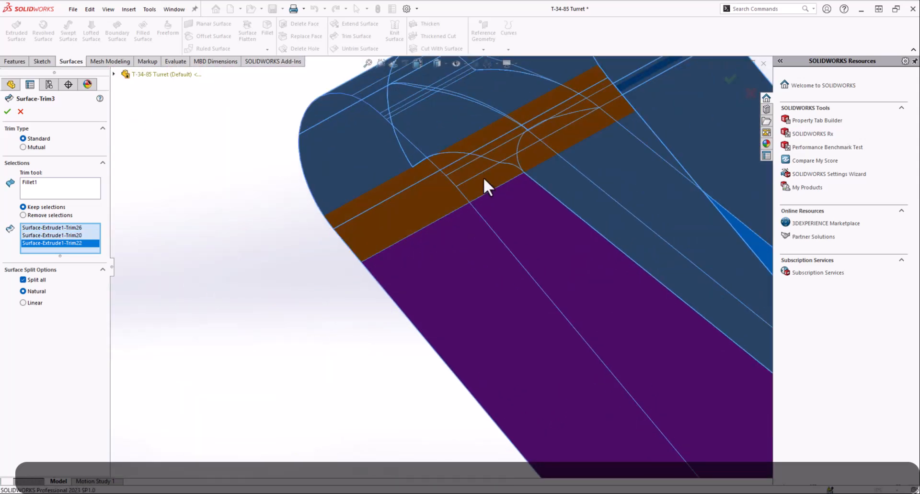
{"action": "left_click", "coordinate": [4, 113]}
Create a sketch on the Turret Midplane by converting the tangent rounded nose portion of the midplane curve
{"action": "mouse_move", "coordinate": [413, 197]}
{"action": "middle_mouse_down"}
{"action": "mouse_move", "coordinate": [420, 194]}
{"action": "mouse_move", "coordinate": [452, 252]}
{"action": "mouse_move", "coordinate": [389, 292]}
{"action": "mouse_move", "coordinate": [382, 166]}
{"action": "mouse_move", "coordinate": [410, 67]}
{"action": "mouse_move", "coordinate": [392, 379]}
{"action": "mouse_move", "coordinate": [402, 265]}
{"action": "mouse_move", "coordinate": [427, 153]}
{"action": "mouse_move", "coordinate": [396, 172]}
{"action": "mouse_move", "coordinate": [351, 181]}
{"action": "mouse_move", "coordinate": [374, 103]}
{"action": "mouse_move", "coordinate": [435, 278]}
{"action": "mouse_move", "coordinate": [416, 198]}
{"action": "middle_mouse_up"}
{"action": "scroll", "coordinate": [453, 253], "scroll_direction": "up", "scroll_amount": 5}
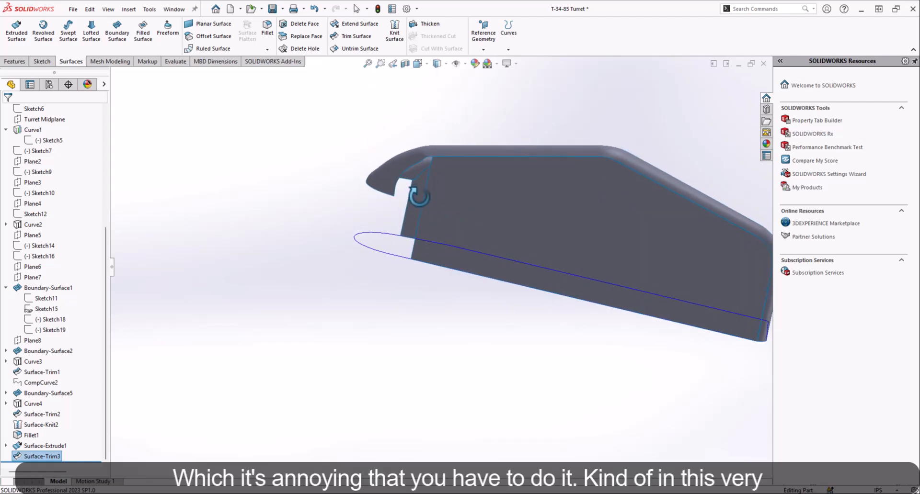
{"action": "middle_click_drag", "start_coordinate": [419, 196], "coordinate": [431, 402]}
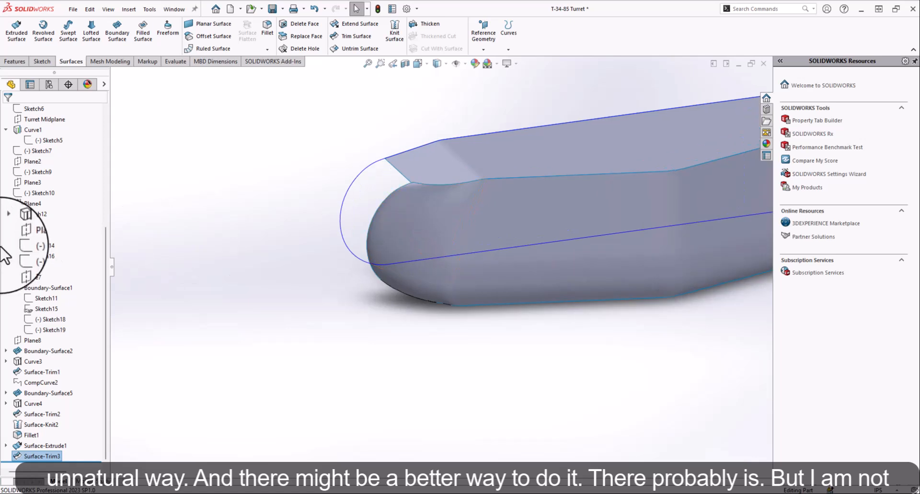
{"action": "scroll", "coordinate": [22, 238], "scroll_direction": "up", "scroll_amount": 6}
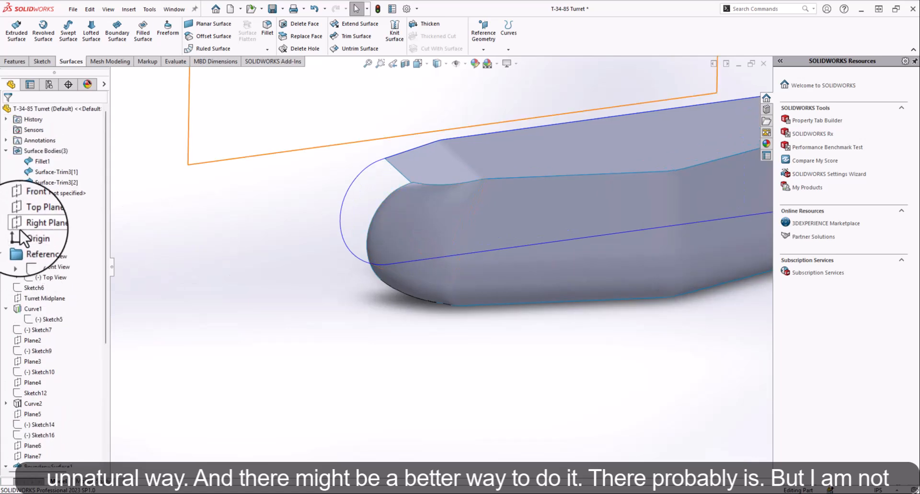
{"action": "left_click", "coordinate": [42, 301]}
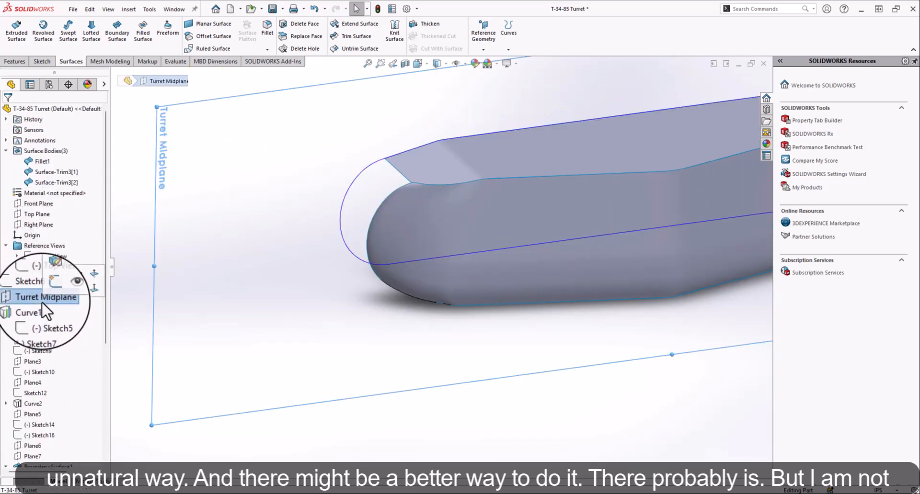
{"action": "left_click", "coordinate": [48, 287]}
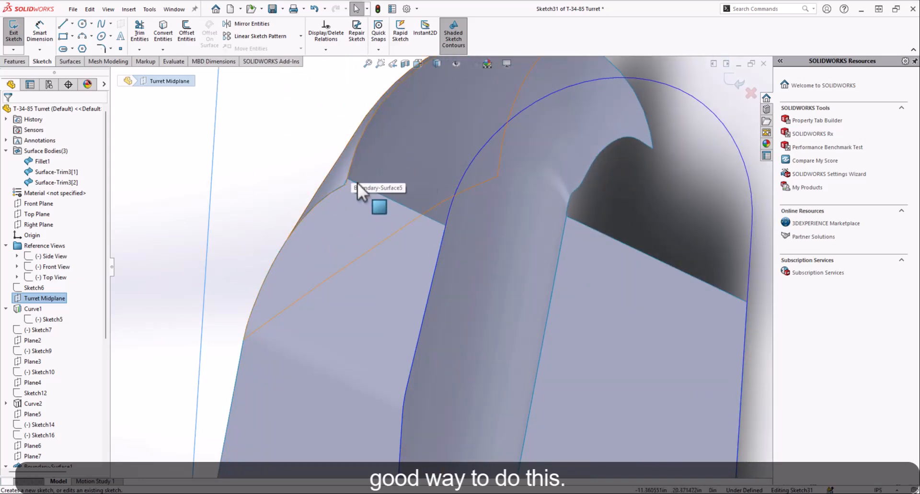
{"action": "scroll", "coordinate": [358, 191], "scroll_direction": "down", "scroll_amount": 5}
{"action": "scroll", "coordinate": [444, 185], "scroll_direction": "up", "scroll_amount": 5}
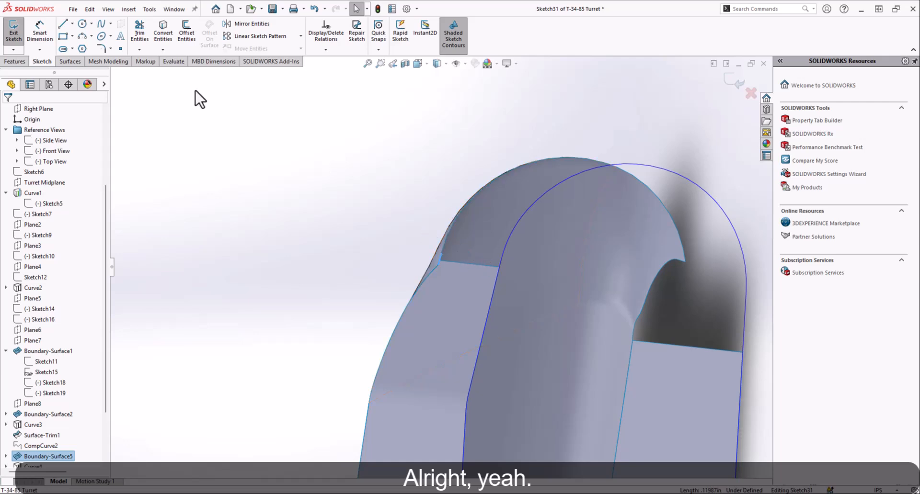
{"action": "right_click", "coordinate": [443, 254]}
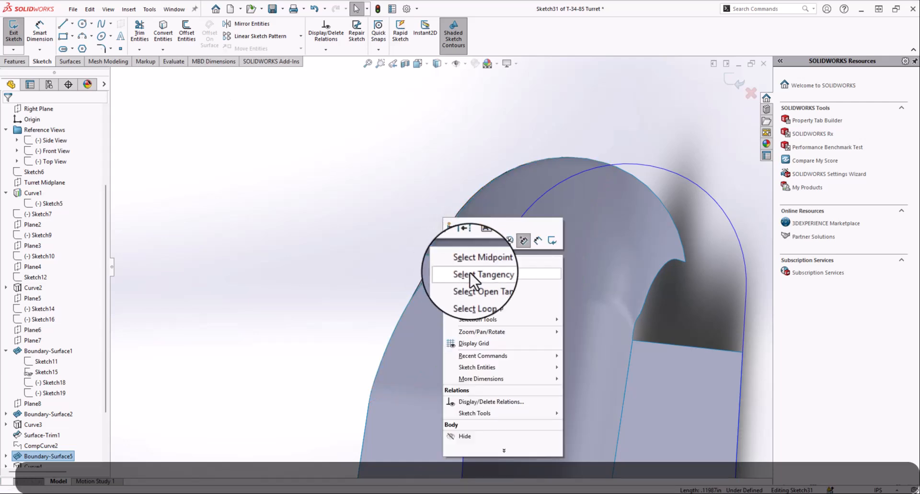
{"action": "left_click", "coordinate": [470, 269]}
{"action": "scroll", "coordinate": [469, 268], "scroll_direction": "up", "scroll_amount": 4}
{"action": "scroll", "coordinate": [547, 262], "scroll_direction": "down", "scroll_amount": 3}
{"action": "left_click", "coordinate": [166, 37]}
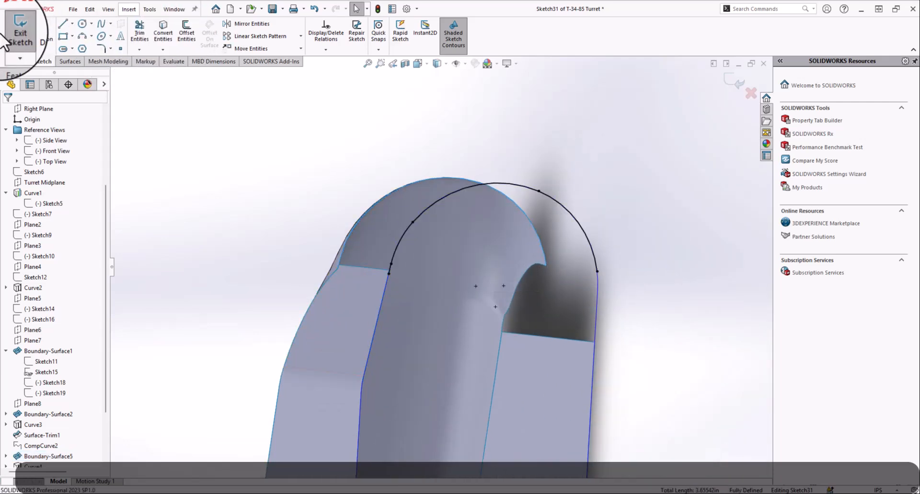
{"action": "left_click", "coordinate": [11, 33]}
Try to extrude the nose arc sketch as a surface up to the filleted side surface
{"action": "mouse_move", "coordinate": [341, 259]}
{"action": "middle_mouse_down"}
{"action": "mouse_move", "coordinate": [376, 308]}
{"action": "mouse_move", "coordinate": [353, 269]}
{"action": "middle_mouse_up"}
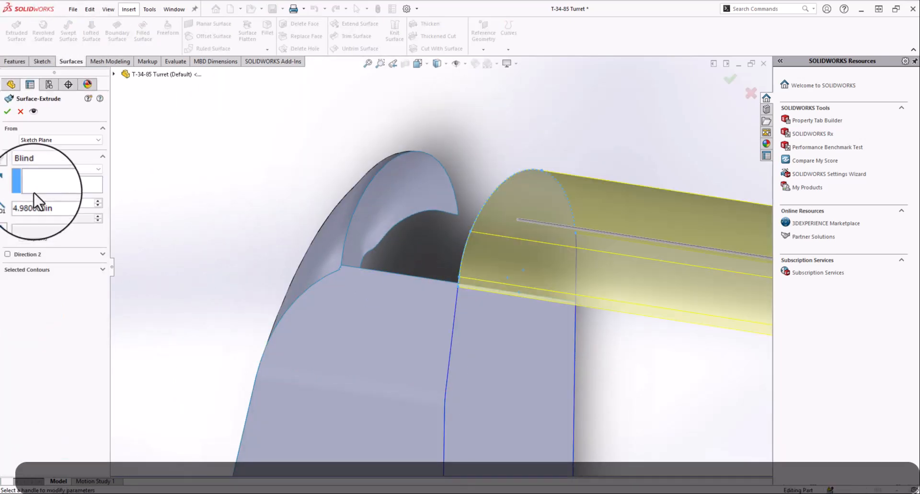
{"action": "left_click", "coordinate": [42, 171]}
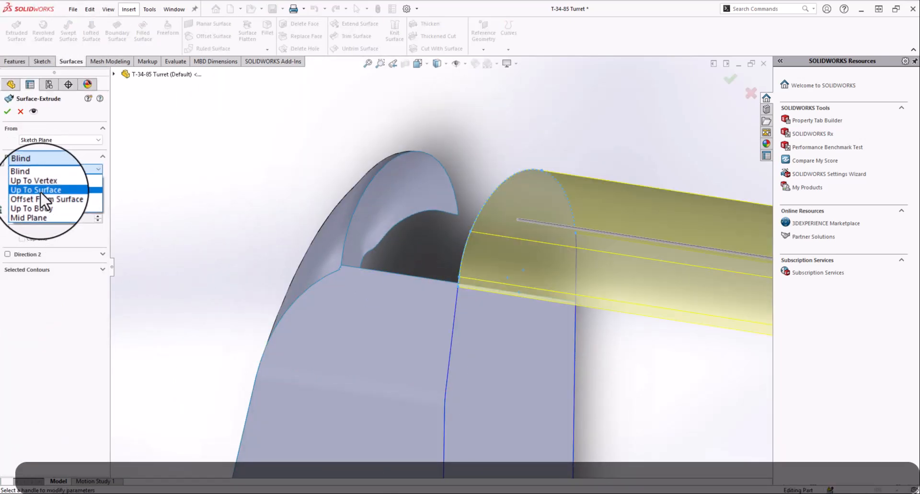
{"action": "left_click", "coordinate": [40, 191]}
{"action": "left_click", "coordinate": [335, 228]}
{"action": "left_click", "coordinate": [334, 226]}
{"action": "left_click", "coordinate": [54, 169]}
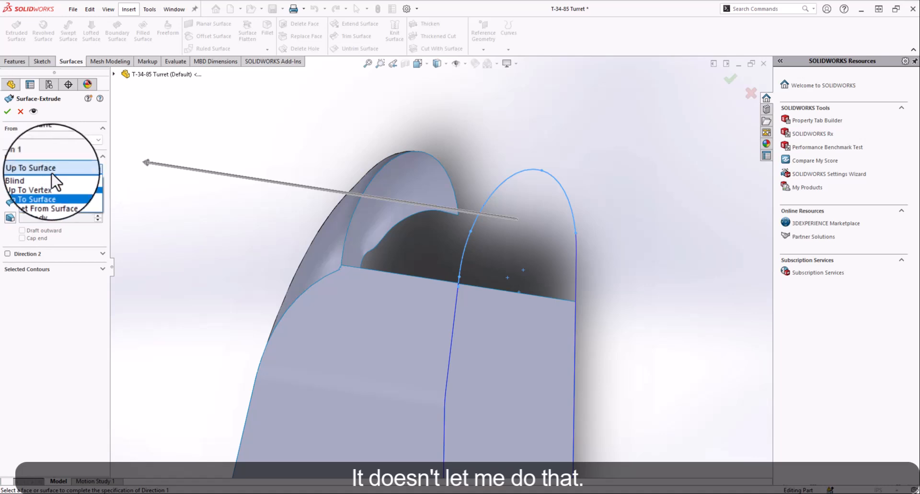
{"action": "left_click", "coordinate": [39, 190]}
Extrude the nose arc surface Up To Vertex, ending at the upper corner where the trimmed face meets the filleted side surface
{"action": "left_click", "coordinate": [42, 169]}
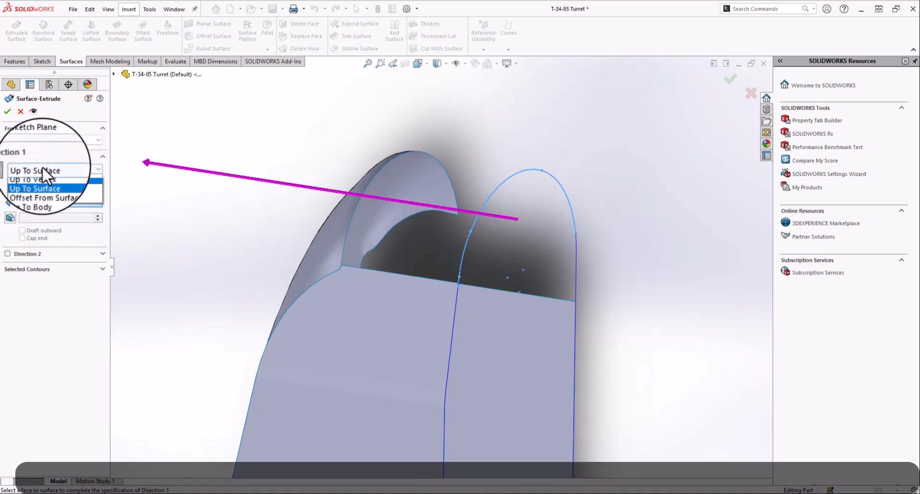
{"action": "left_click", "coordinate": [38, 183]}
{"action": "left_click", "coordinate": [341, 266]}
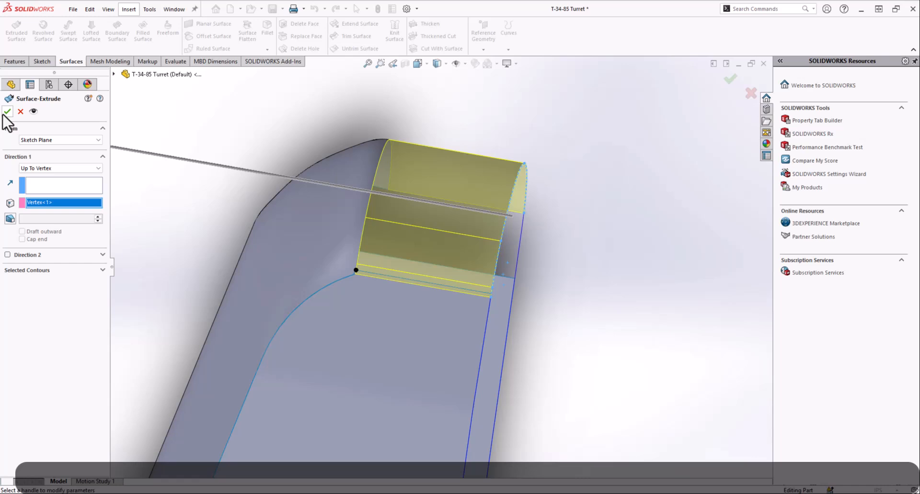
{"action": "left_click", "coordinate": [7, 111]}
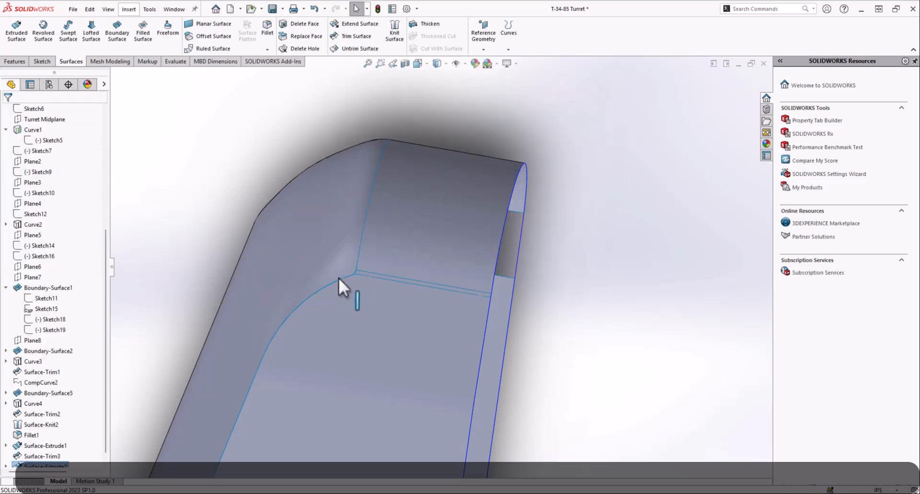
Examine the seams of the extruded nose surface and the open gap on the turret's underside
{"action": "scroll", "coordinate": [400, 284], "scroll_direction": "down", "scroll_amount": 8}
{"action": "middle_click_drag", "start_coordinate": [428, 262], "coordinate": [398, 272]}
{"action": "scroll", "coordinate": [440, 165], "scroll_direction": "up", "scroll_amount": 5}
{"action": "scroll", "coordinate": [430, 295], "scroll_direction": "down", "scroll_amount": 2}
{"action": "scroll", "coordinate": [398, 272], "scroll_direction": "down", "scroll_amount": 5}
{"action": "middle_click_drag", "start_coordinate": [338, 233], "coordinate": [322, 190]}
{"action": "scroll", "coordinate": [413, 324], "scroll_direction": "up", "scroll_amount": 3}
{"action": "scroll", "coordinate": [414, 324], "scroll_direction": "down", "scroll_amount": 3}
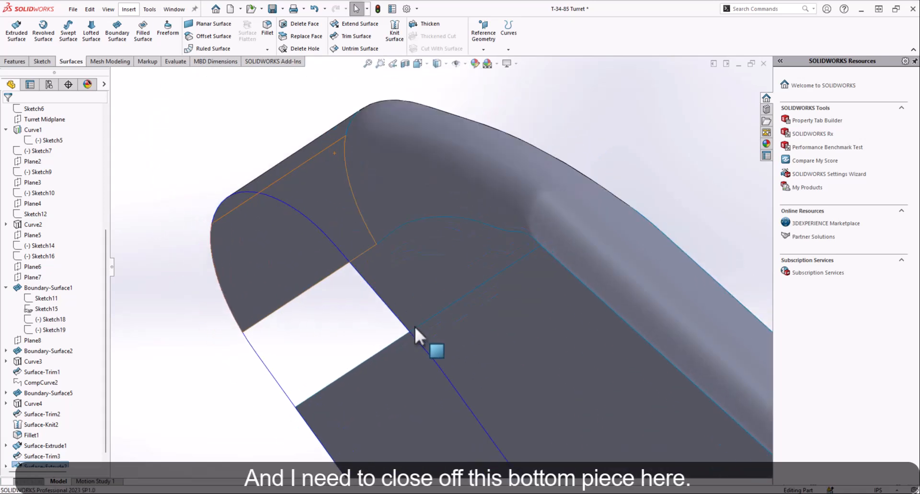
{"action": "middle_click_drag", "start_coordinate": [414, 325], "coordinate": [581, 119]}
{"action": "scroll", "coordinate": [403, 351], "scroll_direction": "up", "scroll_amount": 4}
{"action": "scroll", "coordinate": [402, 349], "scroll_direction": "down", "scroll_amount": 4}
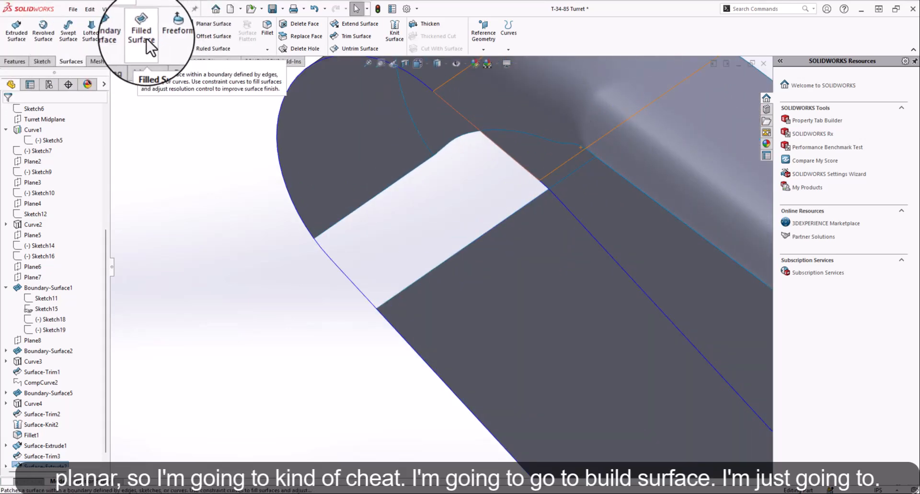
{"action": "left_click", "coordinate": [143, 33]}
{"action": "left_click", "coordinate": [341, 276]}
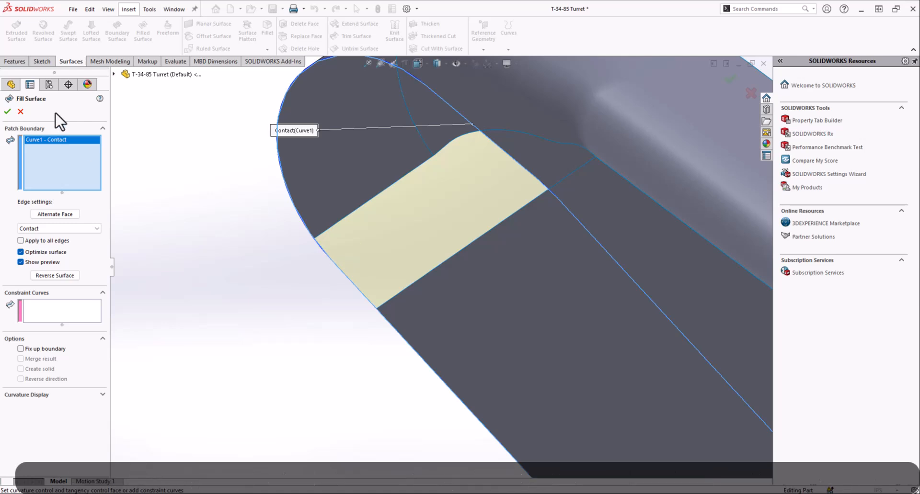
{"action": "left_click", "coordinate": [21, 115]}
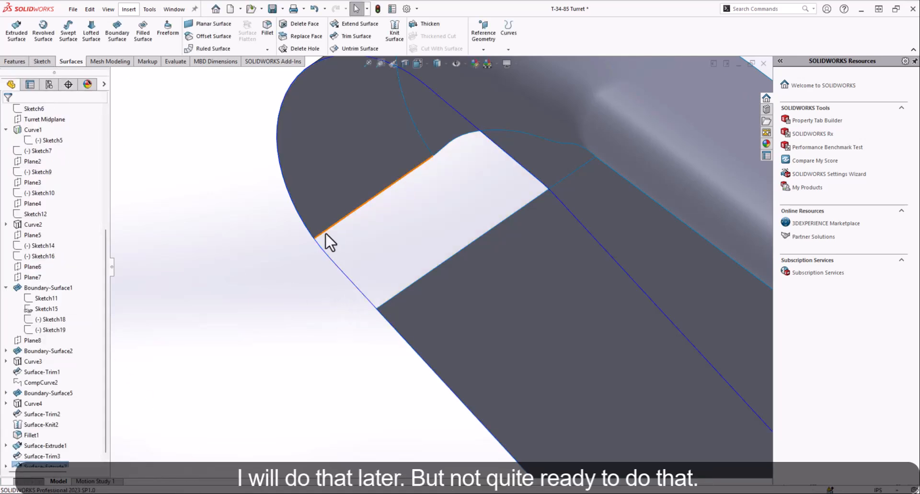
Start a sketch on the Turret Midplane and convert the midplane curve into sketch entities
{"action": "scroll", "coordinate": [51, 206], "scroll_direction": "up", "scroll_amount": 6}
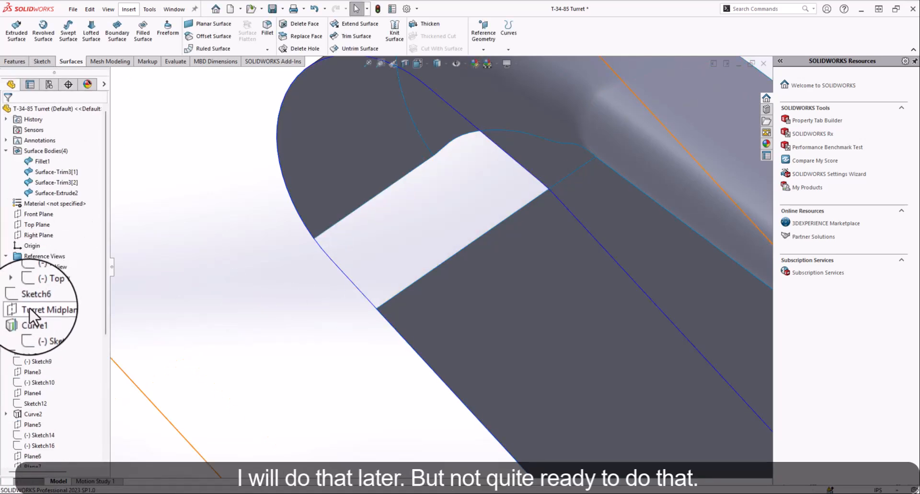
{"action": "left_click", "coordinate": [46, 318]}
{"action": "left_click", "coordinate": [42, 297]}
{"action": "mouse_move", "coordinate": [407, 120]}
{"action": "middle_mouse_down"}
{"action": "mouse_move", "coordinate": [505, 142]}
{"action": "mouse_move", "coordinate": [439, 145]}
{"action": "middle_mouse_up"}
{"action": "scroll", "coordinate": [606, 160], "scroll_direction": "down", "scroll_amount": 5}
{"action": "left_click", "coordinate": [588, 158]}
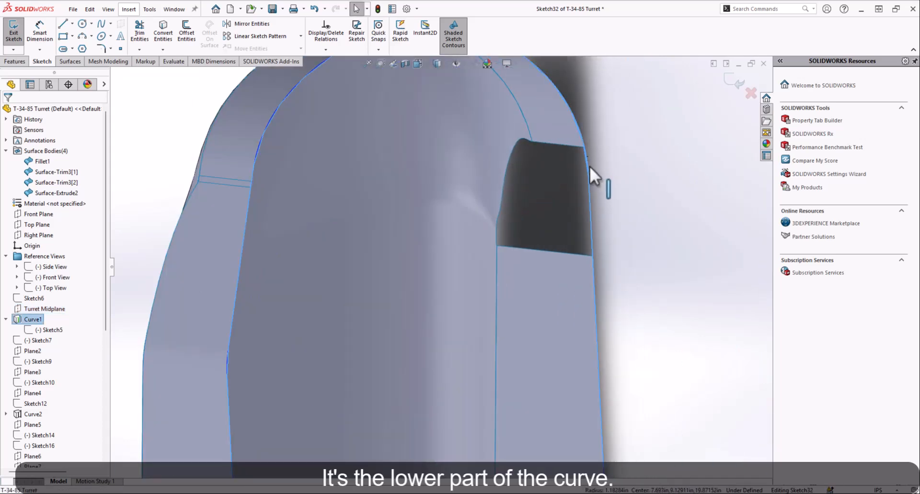
{"action": "left_click", "coordinate": [163, 33]}
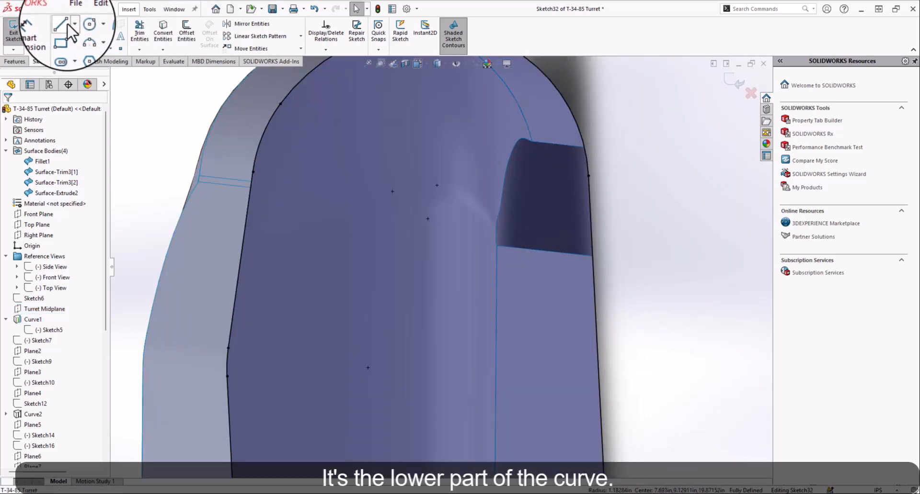
Draw construction lines linking the gap's two midplane corners and trim the converted curve beyond the gap's rear corner
{"action": "left_click", "coordinate": [72, 24]}
{"action": "left_click", "coordinate": [90, 45]}
{"action": "left_click", "coordinate": [584, 147]}
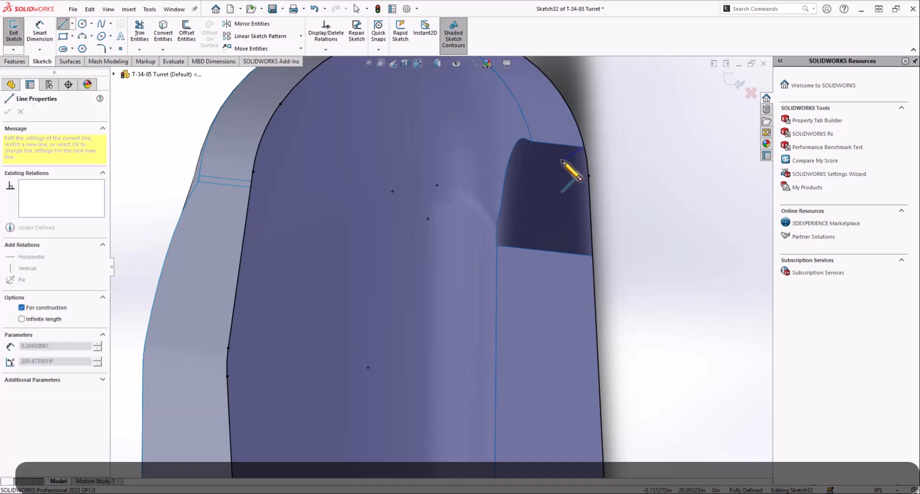
{"action": "left_click", "coordinate": [593, 257]}
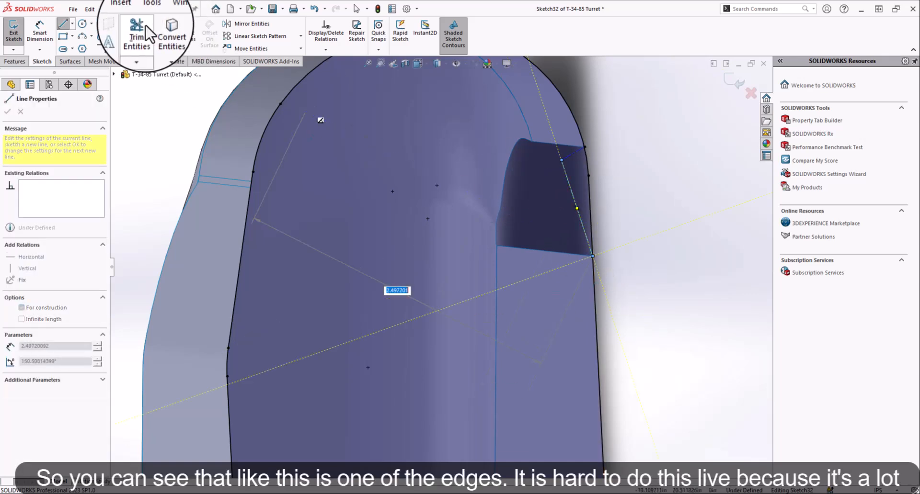
{"action": "left_click", "coordinate": [140, 33]}
{"action": "left_click_drag", "start_coordinate": [559, 310], "coordinate": [674, 316]}
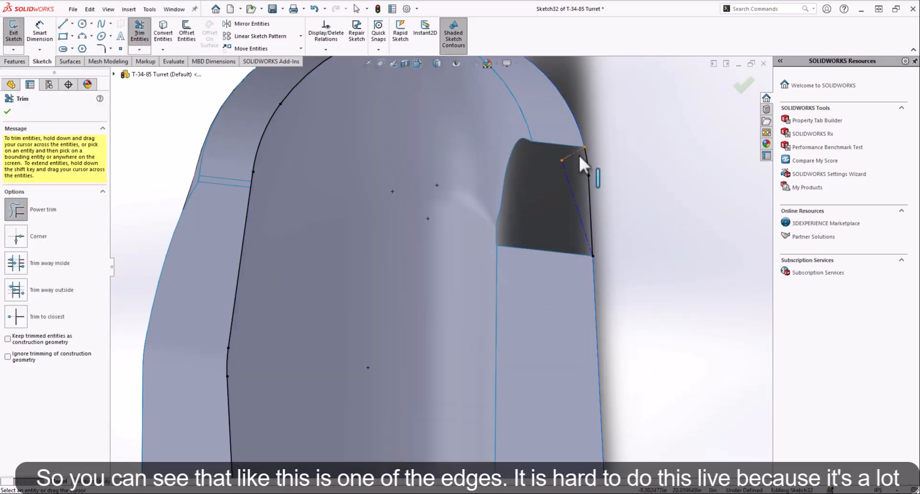
Delete the remaining chain of converted curve segments outside the gap and finish the sketch
{"action": "scroll", "coordinate": [578, 155], "scroll_direction": "up", "scroll_amount": 5}
{"action": "key", "text": "Escape"}
{"action": "right_click", "coordinate": [430, 172]}
{"action": "left_click", "coordinate": [454, 181]}
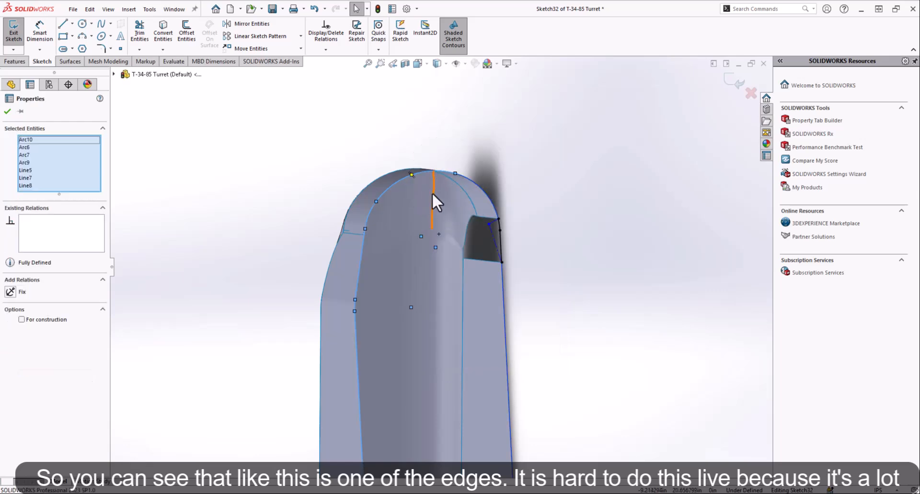
{"action": "key", "text": "Escape"}
{"action": "scroll", "coordinate": [509, 258], "scroll_direction": "down", "scroll_amount": 4}
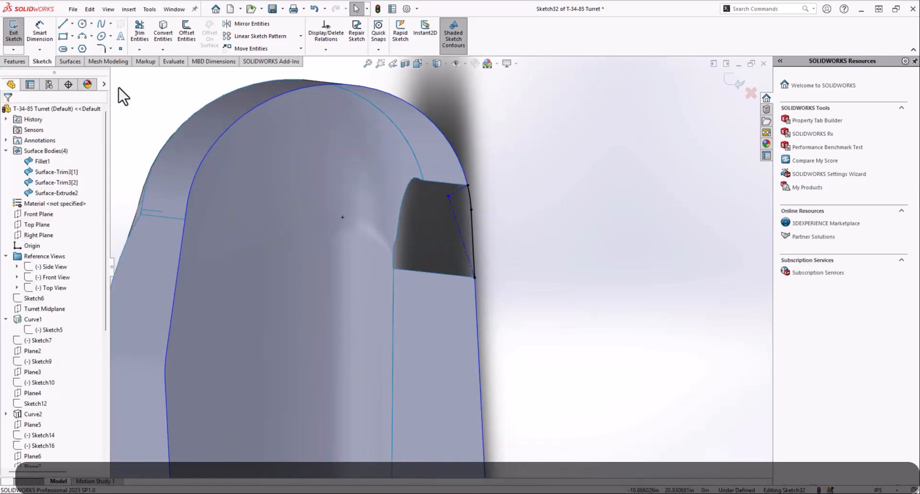
{"action": "left_click", "coordinate": [15, 33]}
Patch the underside gap with a filled surface bounded by Sketch32 and the surrounding surface edges, using Contact edge settings
{"action": "middle_click_drag", "start_coordinate": [467, 232], "coordinate": [376, 198]}
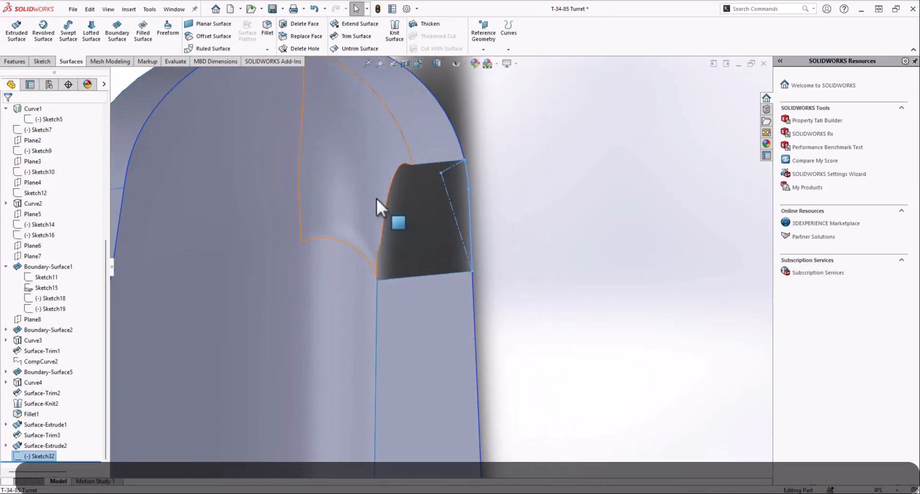
{"action": "left_click", "coordinate": [143, 35]}
{"action": "left_click", "coordinate": [428, 162]}
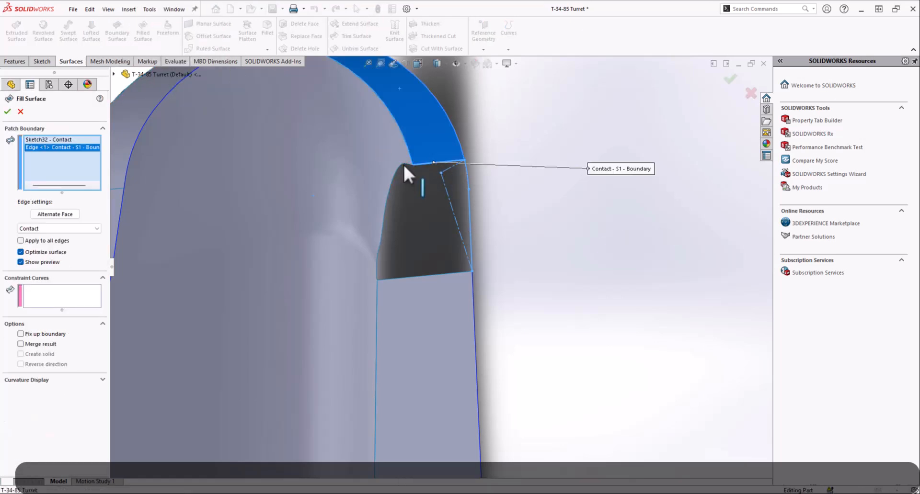
{"action": "left_click", "coordinate": [404, 164]}
{"action": "scroll", "coordinate": [381, 279], "scroll_direction": "down", "scroll_amount": 3}
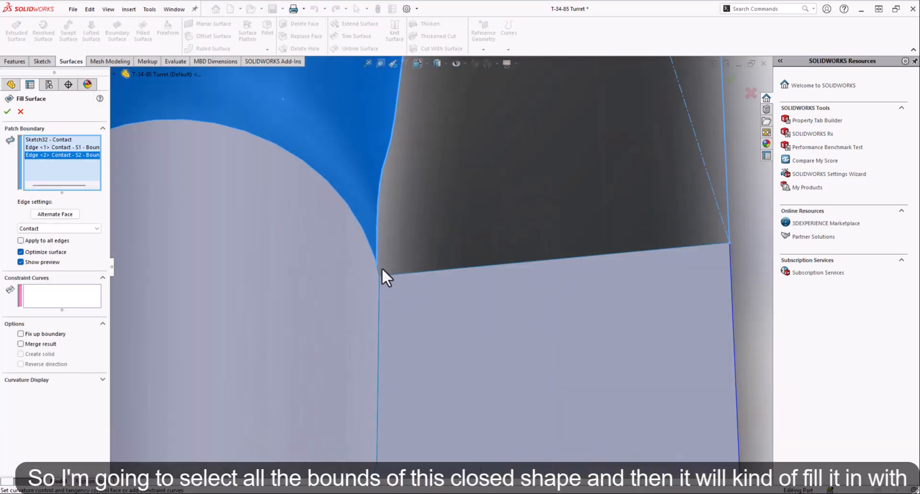
{"action": "left_click", "coordinate": [378, 272]}
{"action": "left_click", "coordinate": [395, 274]}
{"action": "scroll", "coordinate": [395, 274], "scroll_direction": "down", "scroll_amount": 3}
{"action": "scroll", "coordinate": [445, 219], "scroll_direction": "up", "scroll_amount": 4}
{"action": "middle_click_drag", "start_coordinate": [444, 220], "coordinate": [373, 248]}
{"action": "scroll", "coordinate": [372, 247], "scroll_direction": "up", "scroll_amount": 3}
{"action": "left_click", "coordinate": [10, 114]}
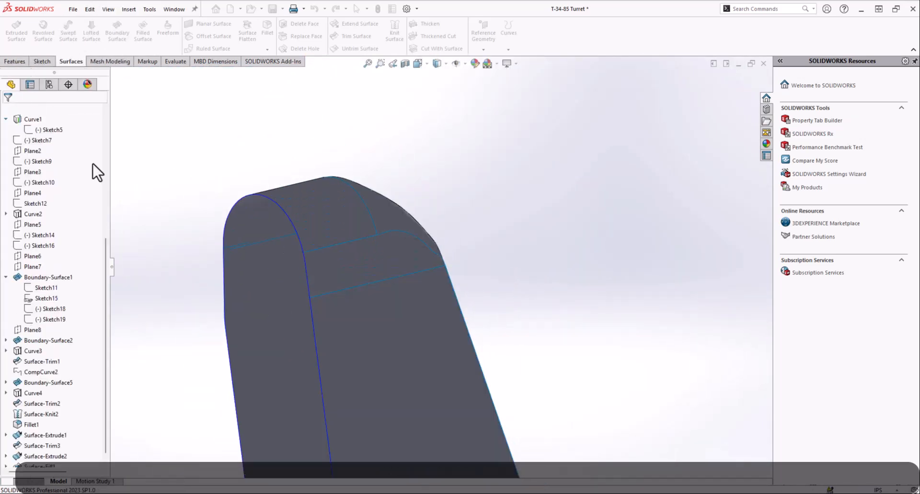
{"action": "middle_click_drag", "start_coordinate": [445, 219], "coordinate": [613, 367]}
{"action": "left_click", "coordinate": [599, 365]}
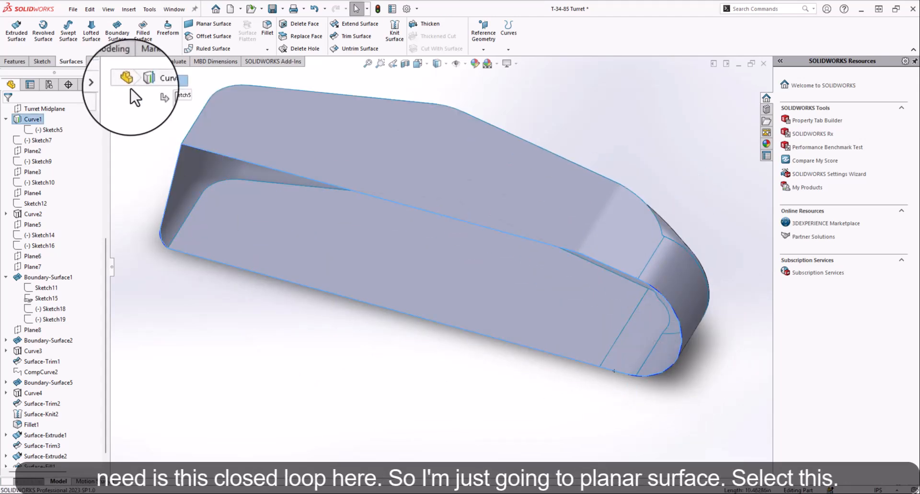
{"action": "left_click", "coordinate": [214, 23]}
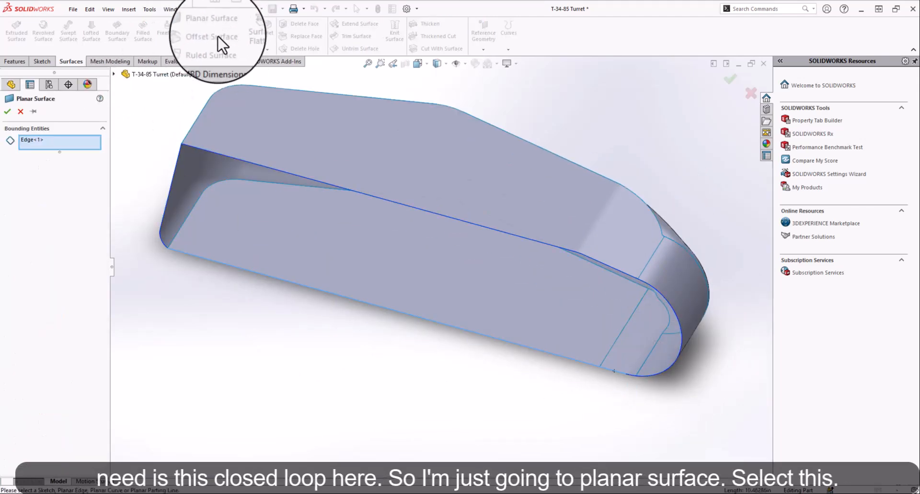
{"action": "left_click", "coordinate": [219, 153]}
{"action": "left_click", "coordinate": [20, 111]}
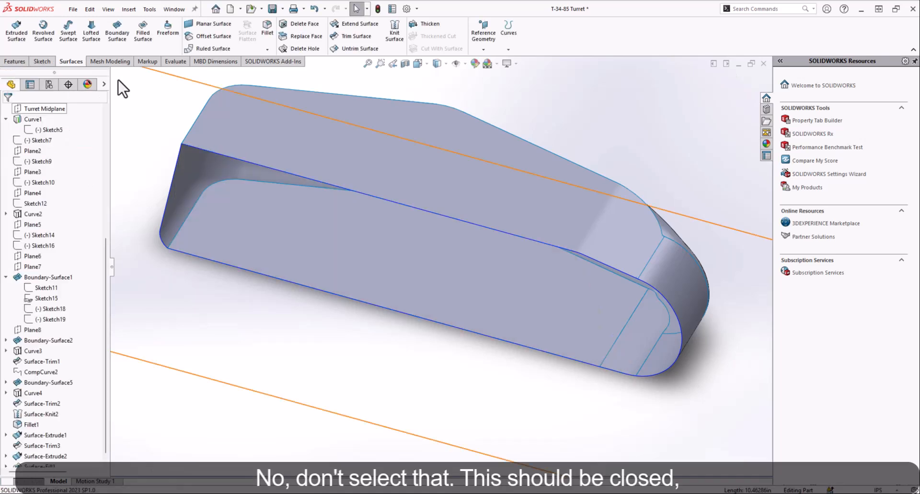
{"action": "left_click", "coordinate": [285, 283]}
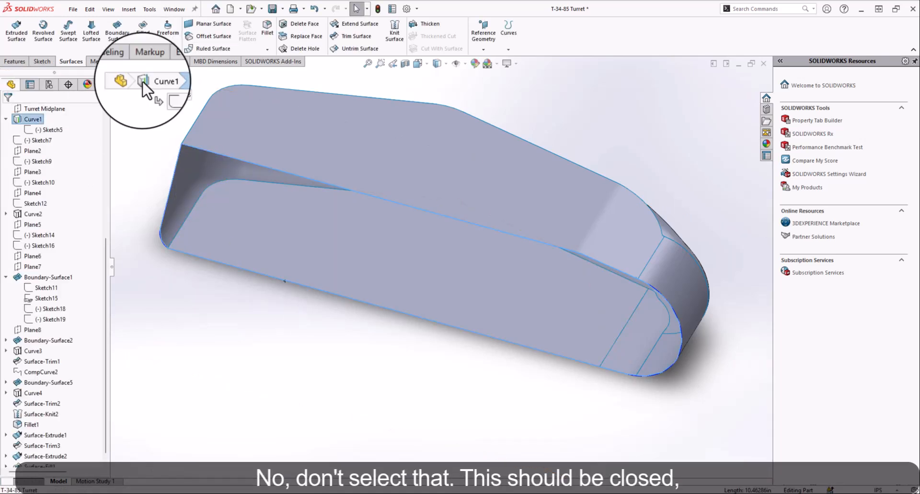
{"action": "left_click", "coordinate": [117, 31]}
{"action": "left_click", "coordinate": [532, 200]}
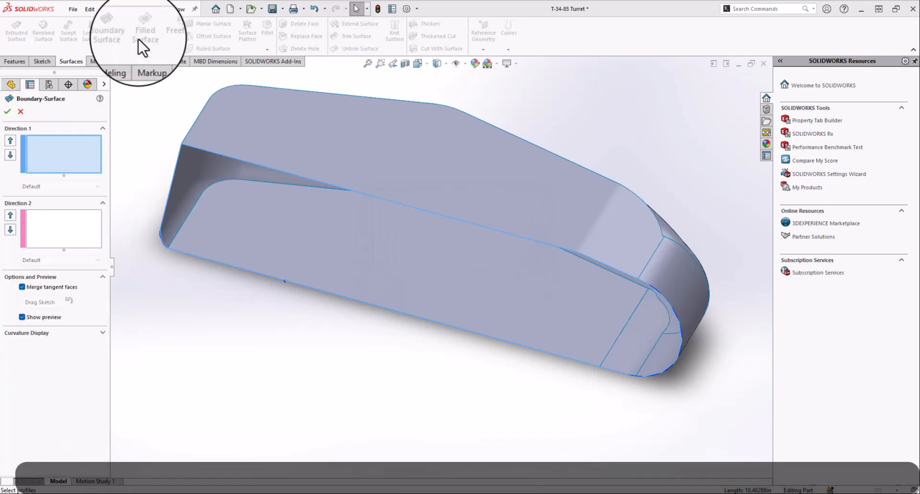
{"action": "left_click", "coordinate": [317, 291]}
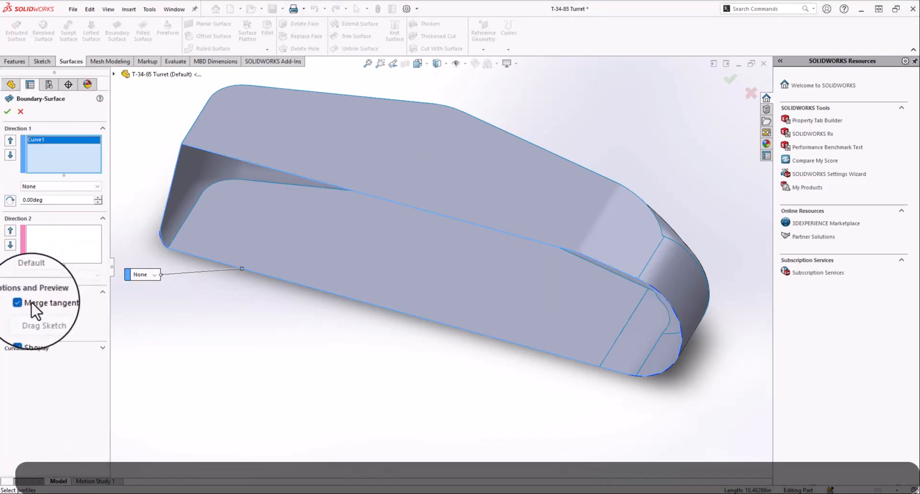
{"action": "left_click", "coordinate": [21, 111]}
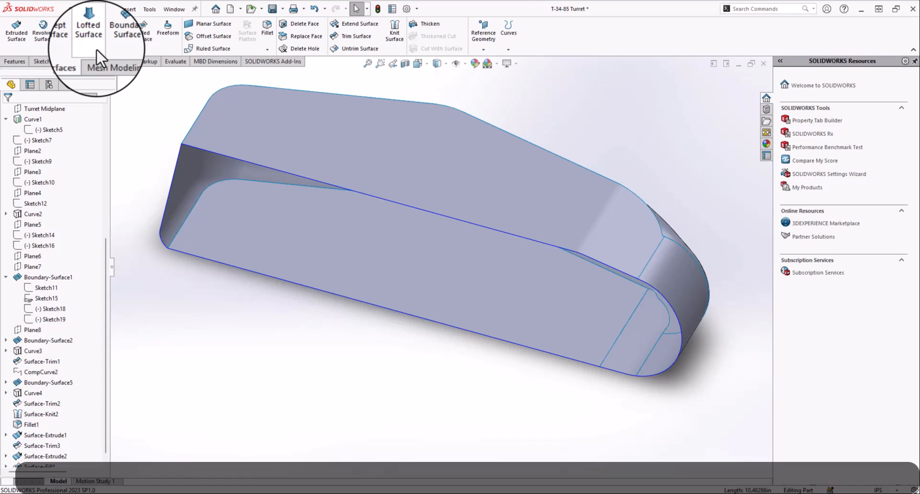
Close the turret's open midplane side with a filled surface bounded by Curve1, using the Contact edge setting
{"action": "left_click", "coordinate": [143, 33]}
{"action": "left_click", "coordinate": [188, 251]}
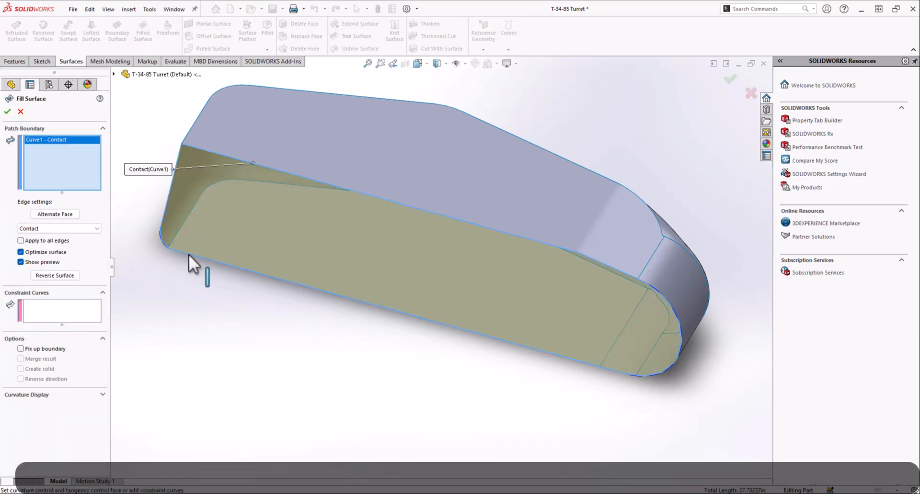
{"action": "middle_click_drag", "start_coordinate": [583, 237], "coordinate": [539, 176]}
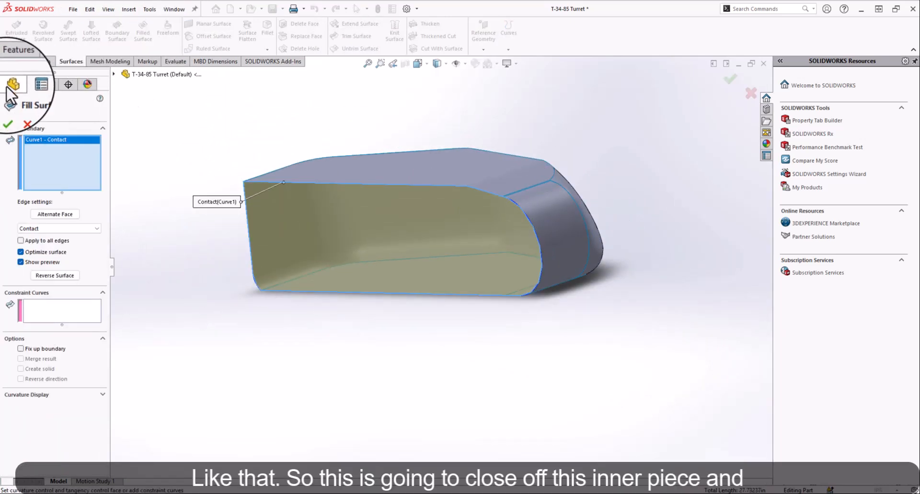
{"action": "left_click", "coordinate": [7, 124]}
Inspect the closed turret's interior with a temporary section parallel to the Front Plane at about 10.86 in, and discard the section
{"action": "middle_click_drag", "start_coordinate": [427, 211], "coordinate": [453, 236]}
{"action": "right_click", "coordinate": [421, 218]}
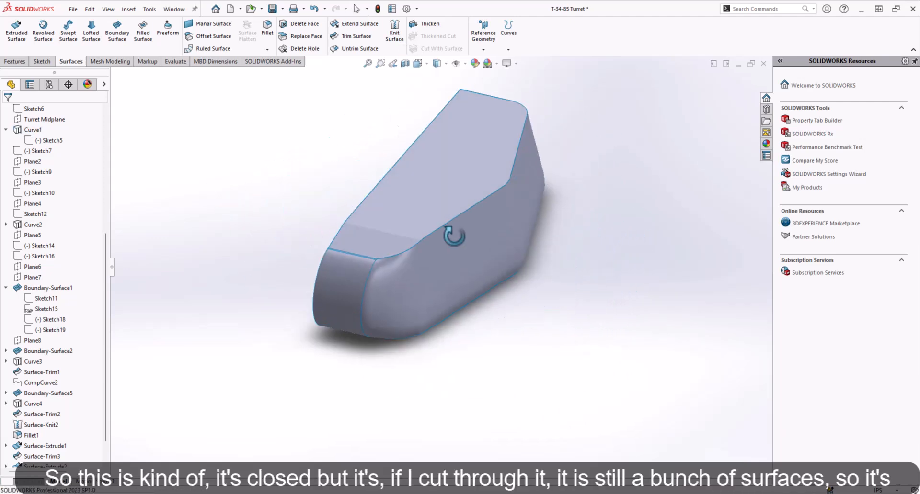
{"action": "left_click", "coordinate": [405, 63]}
{"action": "left_click_drag", "start_coordinate": [591, 120], "coordinate": [477, 206]}
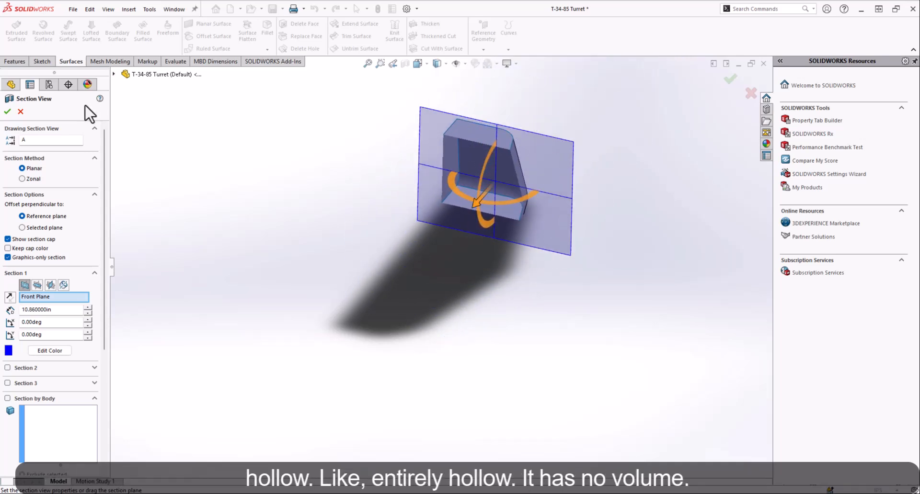
{"action": "left_click", "coordinate": [21, 111]}
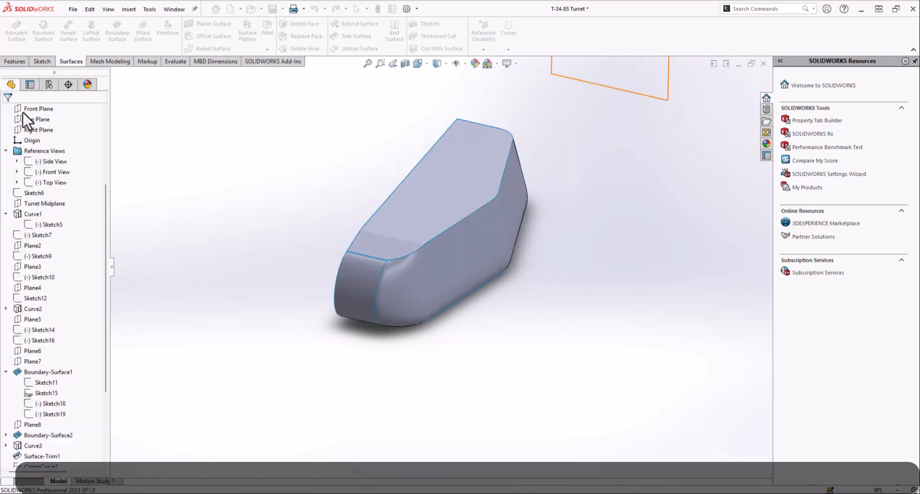
Try to knit all six surface bodies into a single solid with merged entities
{"action": "middle_click_drag", "start_coordinate": [336, 159], "coordinate": [288, 206]}
{"action": "scroll", "coordinate": [72, 216], "scroll_direction": "up", "scroll_amount": 4}
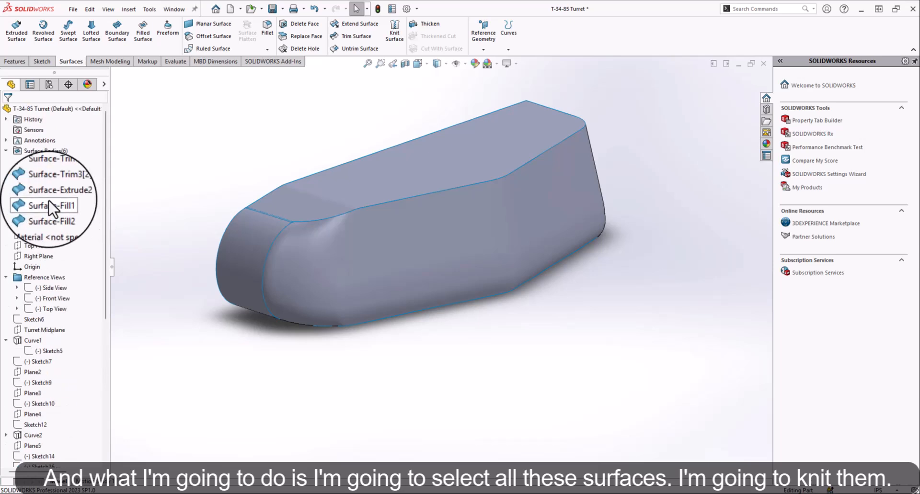
{"action": "left_click", "coordinate": [41, 161]}
{"action": "left_click", "coordinate": [44, 215], "text": "shift"}
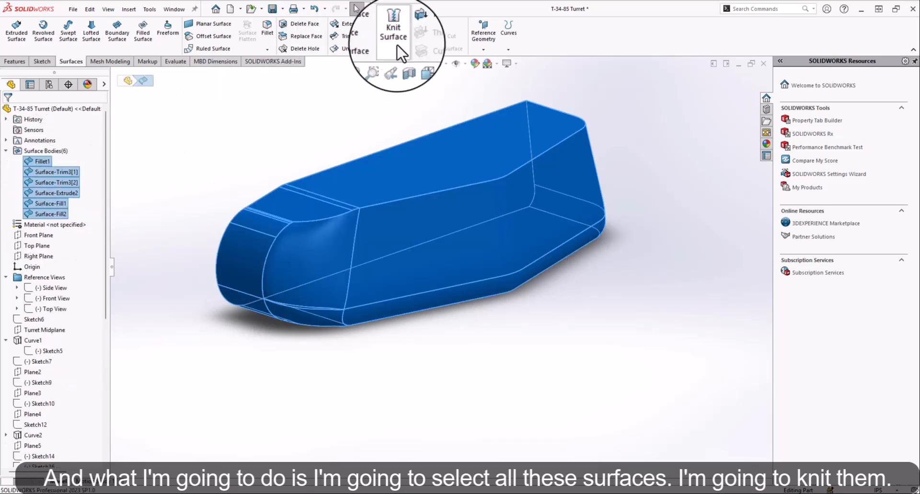
{"action": "left_click", "coordinate": [394, 32]}
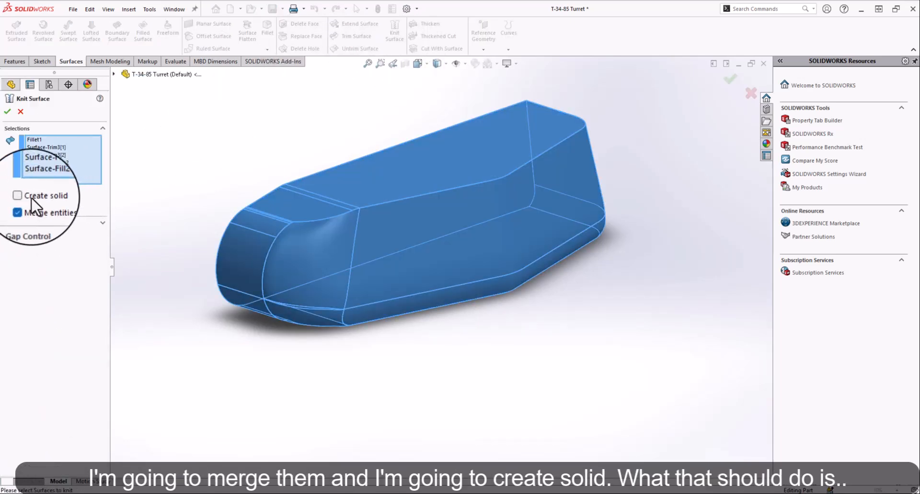
{"action": "left_click", "coordinate": [8, 112]}
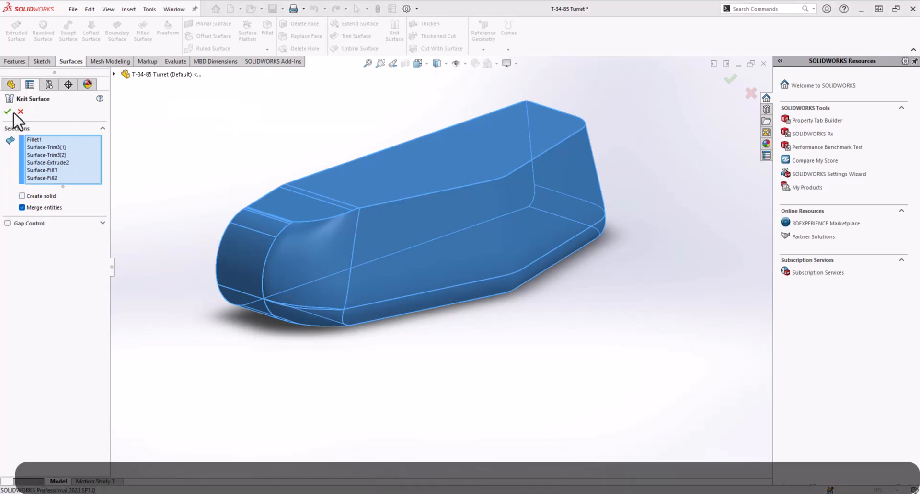
{"action": "left_click", "coordinate": [19, 112]}
Examine the nose corner where the extruded nose, the fillet and the trimmed profile surface meet
{"action": "scroll", "coordinate": [288, 234], "scroll_direction": "down", "scroll_amount": 7}
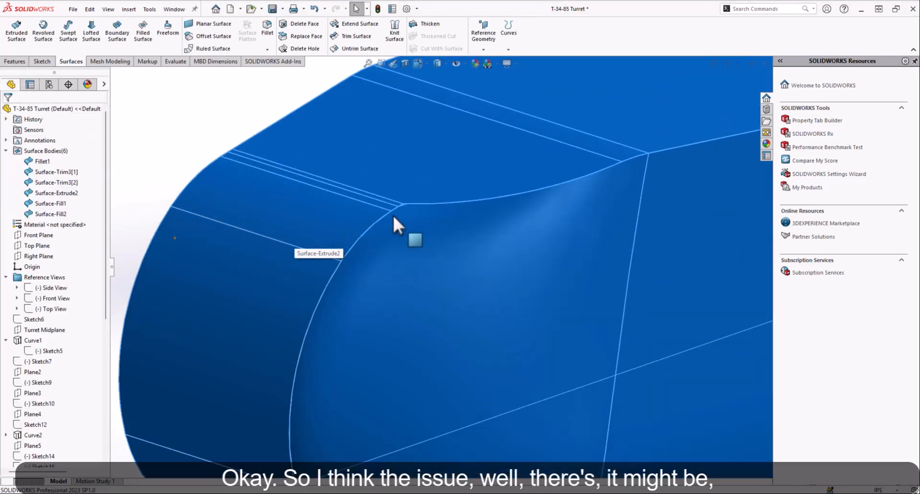
{"action": "scroll", "coordinate": [392, 214], "scroll_direction": "up", "scroll_amount": 6}
{"action": "left_click", "coordinate": [395, 32]}
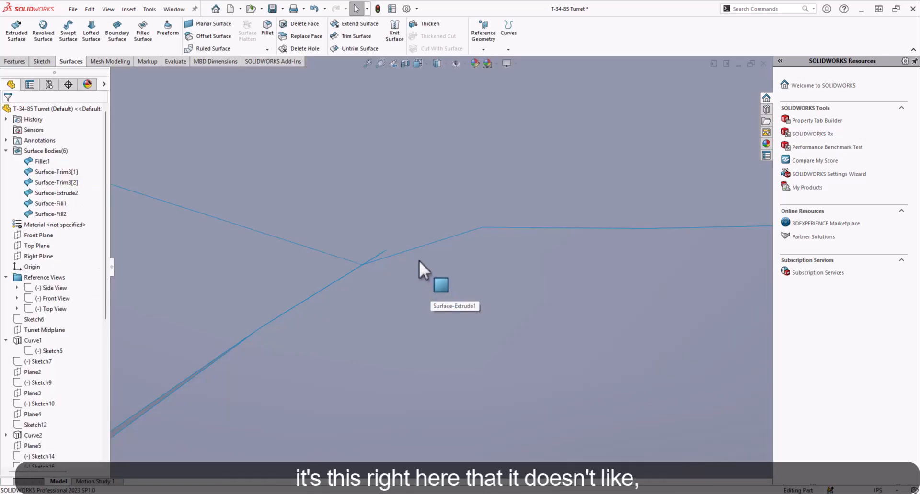
{"action": "middle_click_drag", "start_coordinate": [421, 247], "coordinate": [431, 364]}
{"action": "left_click", "coordinate": [430, 237]}
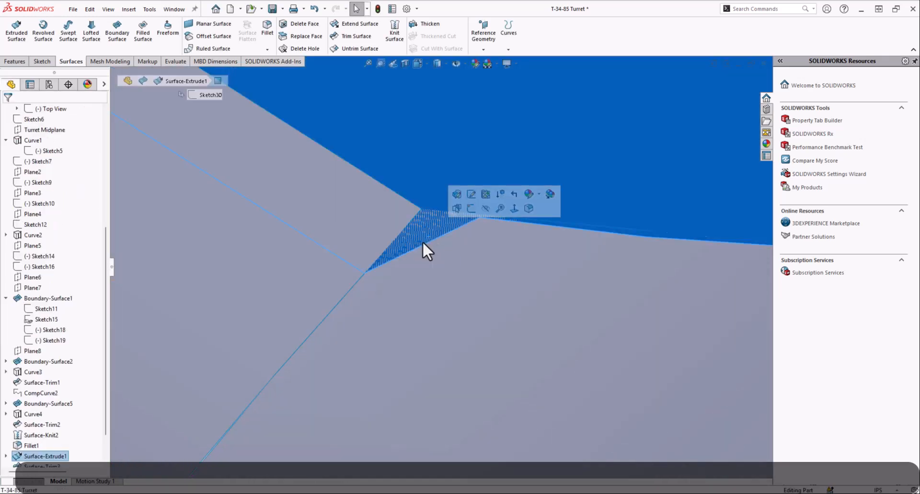
{"action": "left_click", "coordinate": [357, 37]}
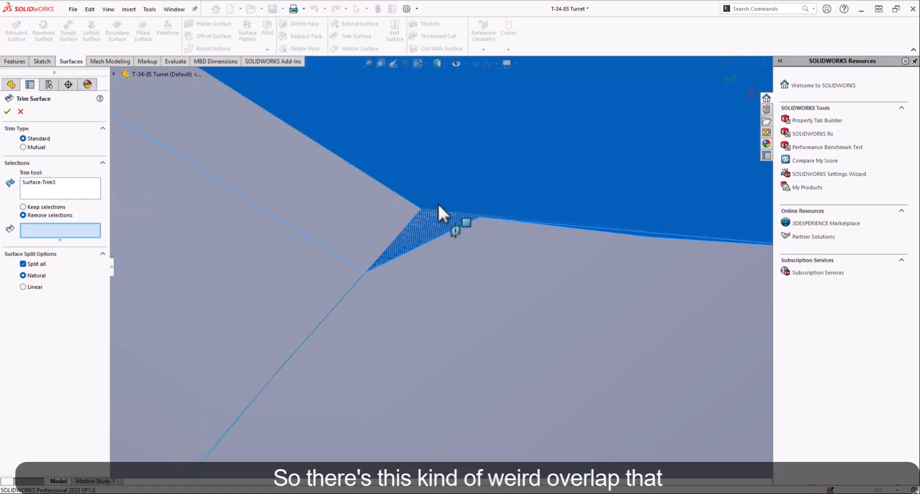
{"action": "left_click", "coordinate": [48, 215]}
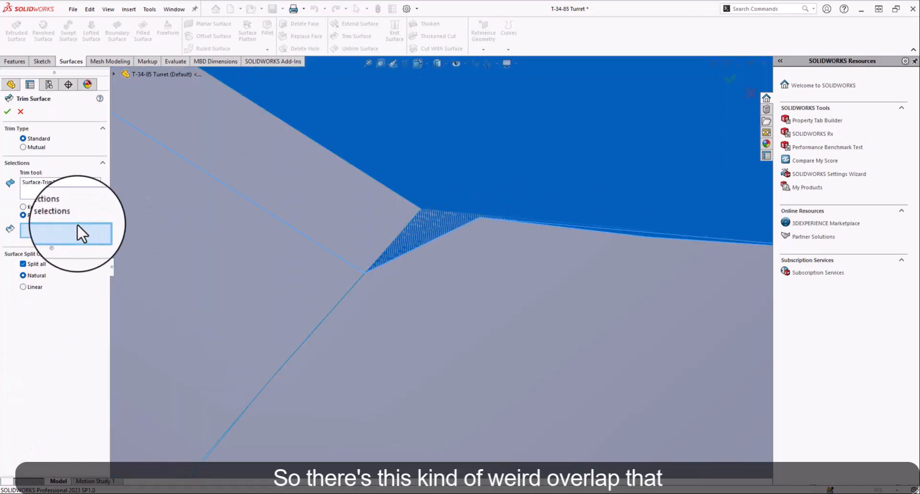
{"action": "left_click", "coordinate": [19, 113]}
Edit Surface-Trim3 to drop the piece Surface-Extrude1-Trim22 at the nose corner from the kept selections
{"action": "middle_click_drag", "start_coordinate": [344, 267], "coordinate": [417, 227]}
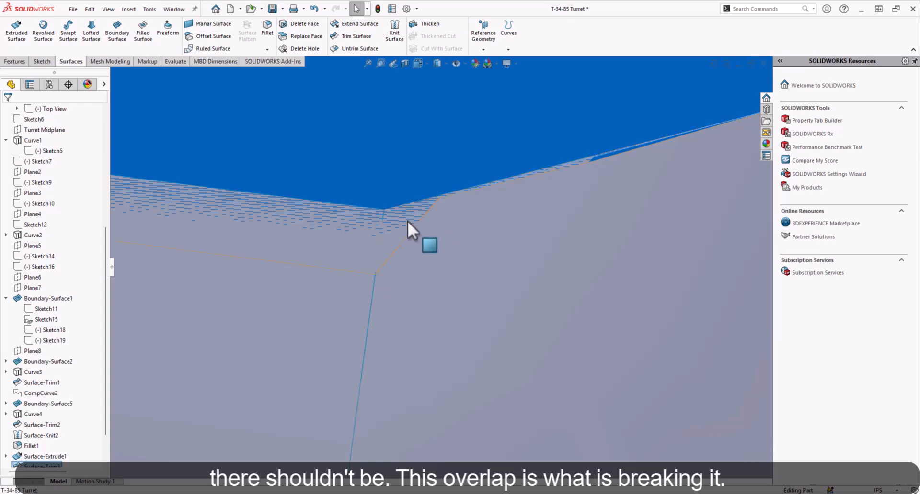
{"action": "scroll", "coordinate": [407, 221], "scroll_direction": "up", "scroll_amount": 3}
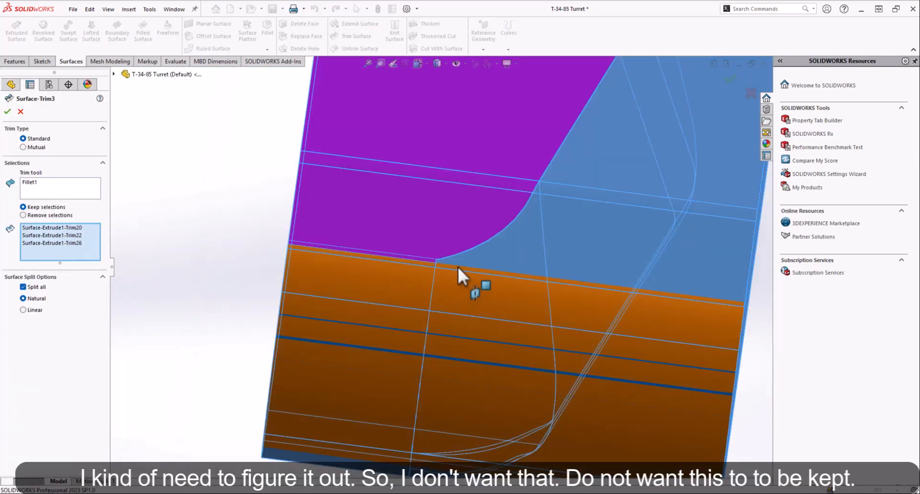
{"action": "scroll", "coordinate": [458, 268], "scroll_direction": "down", "scroll_amount": 10}
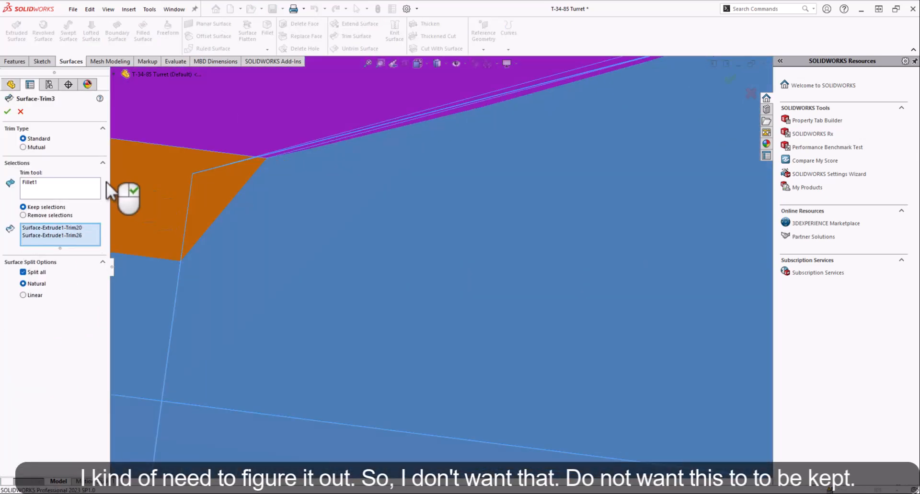
{"action": "left_click", "coordinate": [7, 112]}
Redefine Surface-Extrude2 to end up to the trimmed surface's corner vertex at the nose, replacing its missing end reference
{"action": "scroll", "coordinate": [431, 240], "scroll_direction": "up", "scroll_amount": 6}
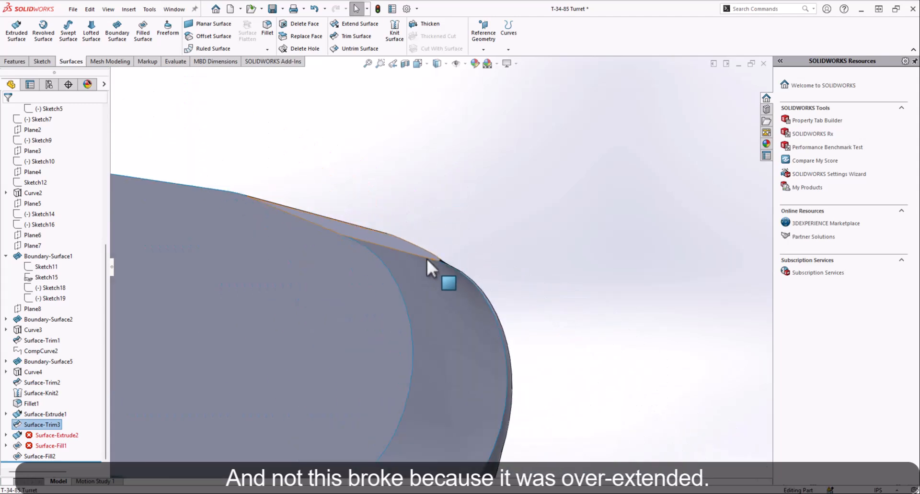
{"action": "right_click", "coordinate": [41, 435]}
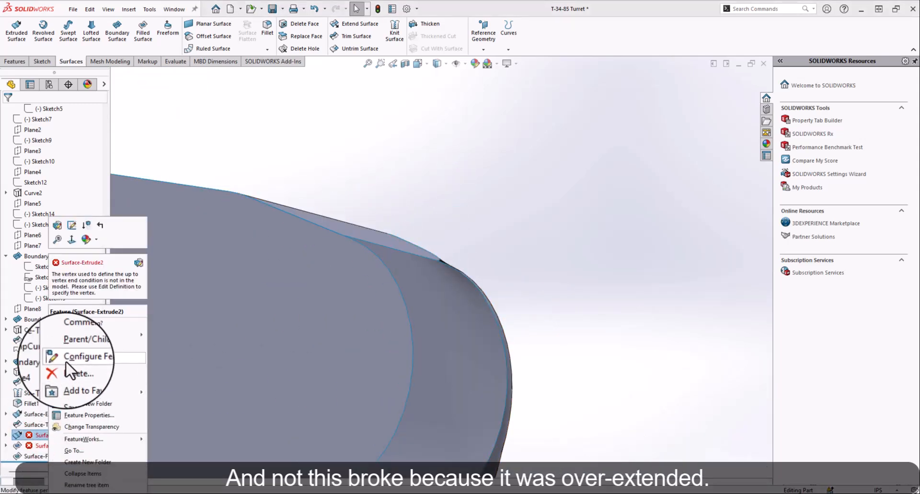
{"action": "left_click", "coordinate": [58, 225]}
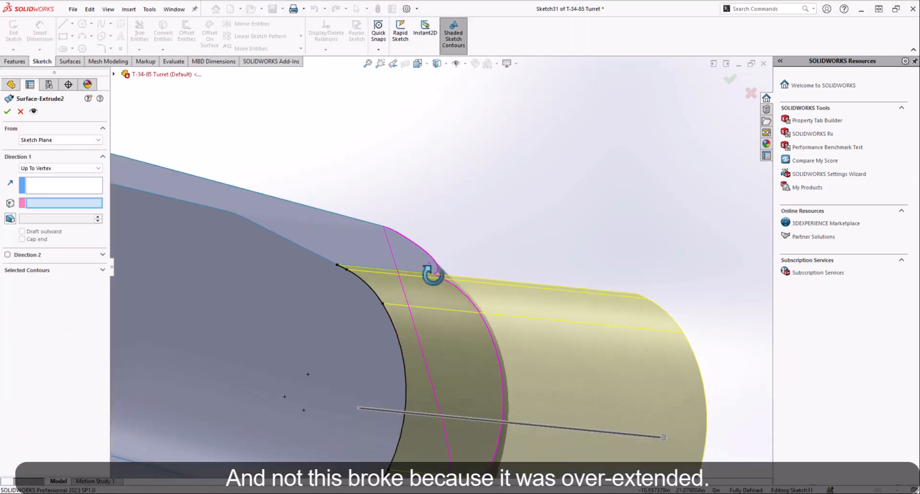
{"action": "scroll", "coordinate": [395, 350], "scroll_direction": "down", "scroll_amount": 5}
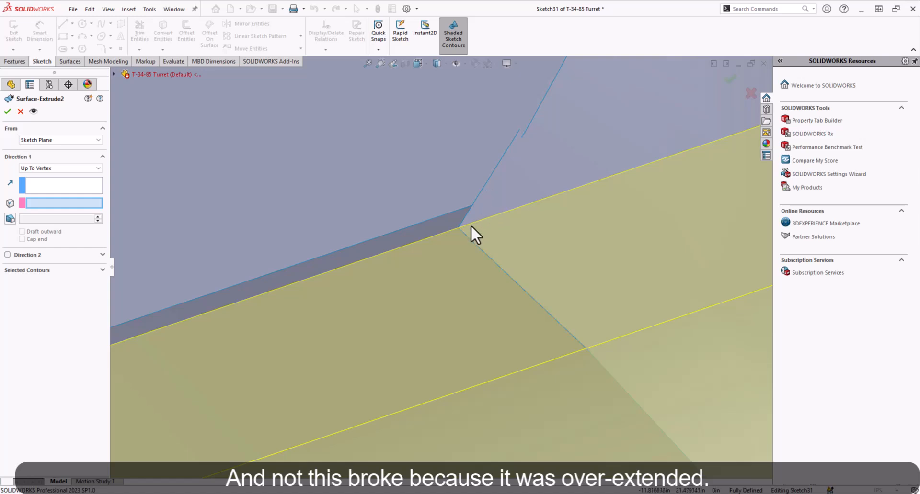
{"action": "scroll", "coordinate": [467, 237], "scroll_direction": "up", "scroll_amount": 5}
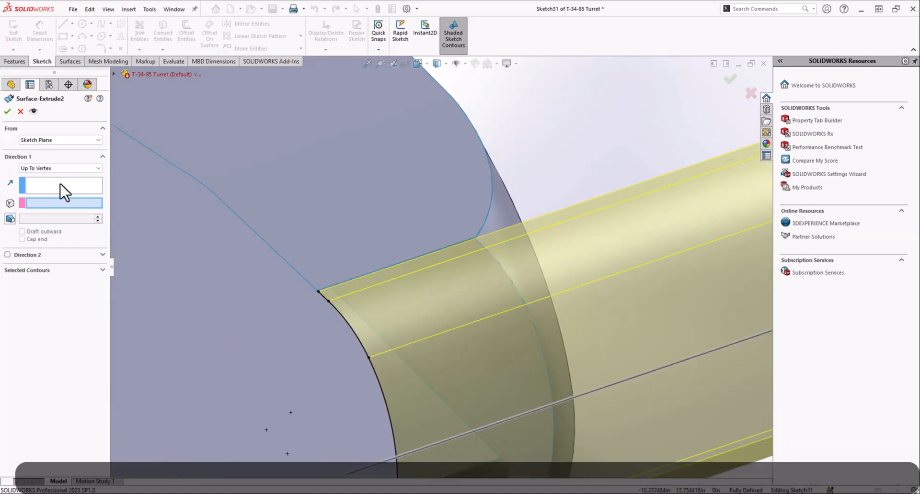
{"action": "left_click", "coordinate": [475, 239]}
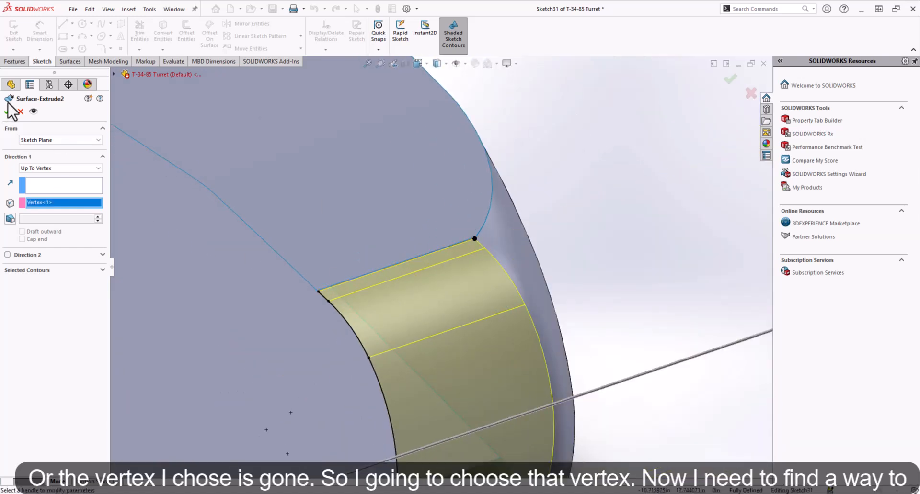
{"action": "left_click", "coordinate": [9, 110]}
{"action": "scroll", "coordinate": [458, 266], "scroll_direction": "down", "scroll_amount": 8}
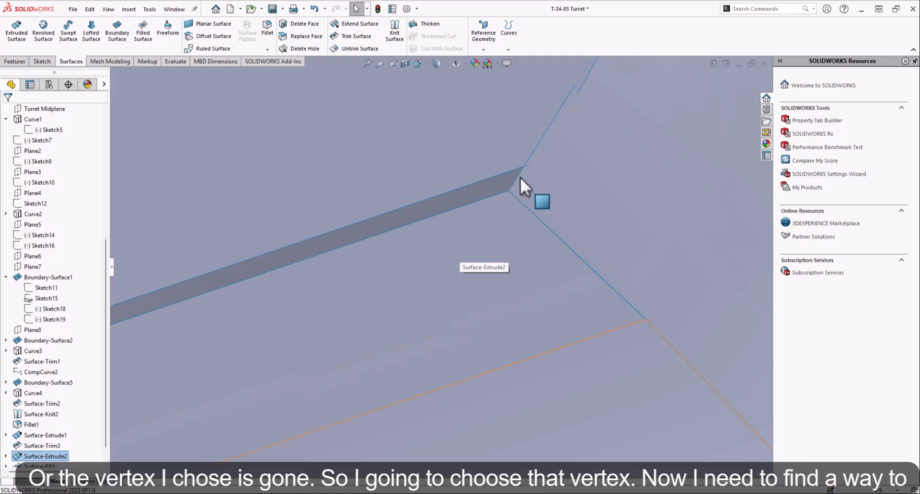
Bridge the narrow gap at the nose with a boundary surface between its two facing long edges
{"action": "scroll", "coordinate": [484, 228], "scroll_direction": "up", "scroll_amount": 10}
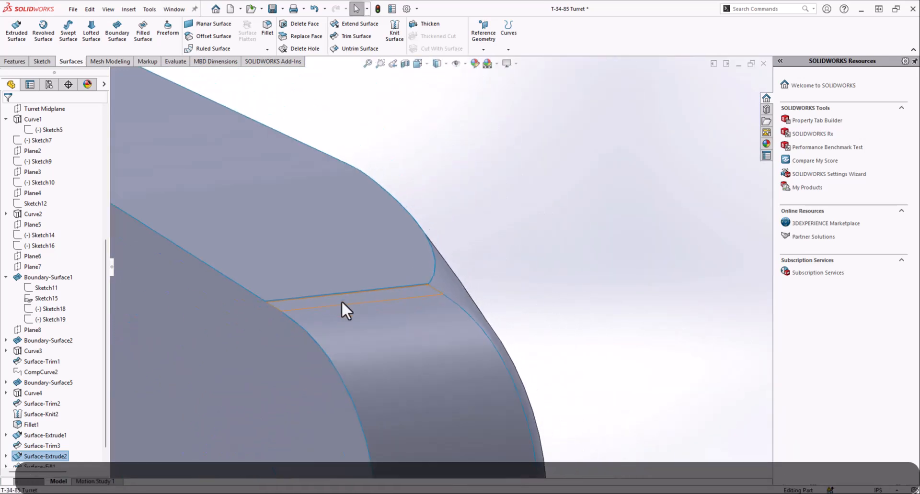
{"action": "middle_click_drag", "start_coordinate": [382, 330], "coordinate": [405, 213]}
{"action": "scroll", "coordinate": [394, 309], "scroll_direction": "down", "scroll_amount": 12}
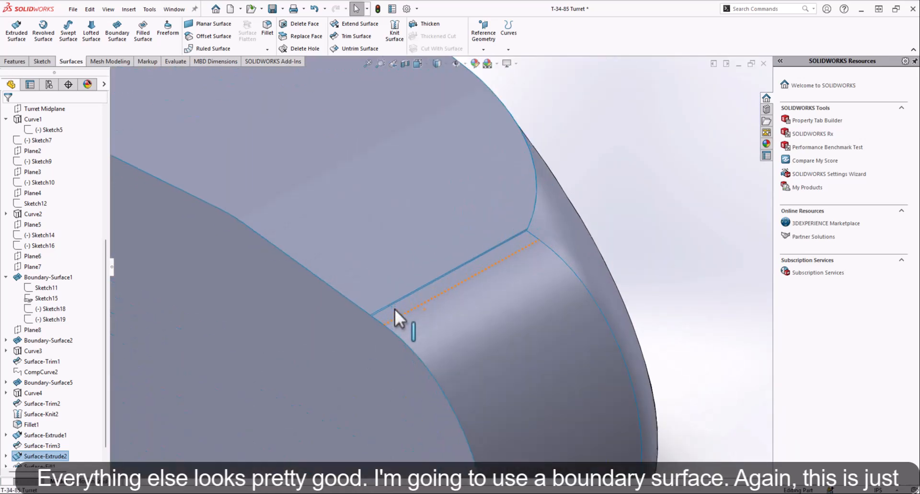
{"action": "left_click", "coordinate": [117, 28]}
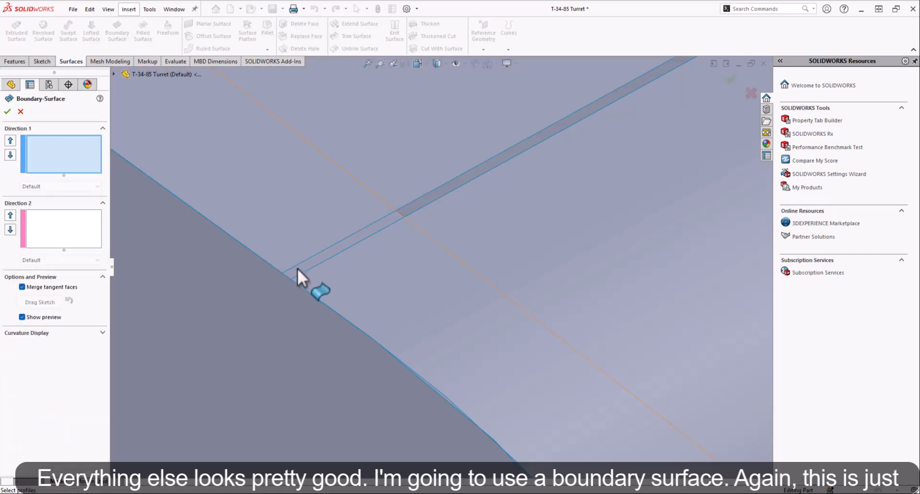
{"action": "left_click", "coordinate": [298, 268]}
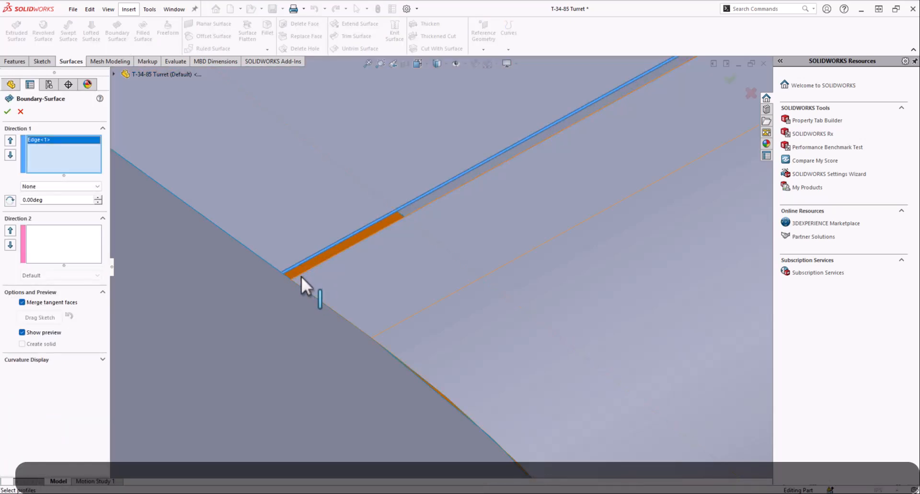
{"action": "left_click", "coordinate": [301, 274]}
{"action": "scroll", "coordinate": [431, 266], "scroll_direction": "up", "scroll_amount": 5}
{"action": "scroll", "coordinate": [554, 248], "scroll_direction": "up", "scroll_amount": 3}
{"action": "scroll", "coordinate": [643, 133], "scroll_direction": "down", "scroll_amount": 9}
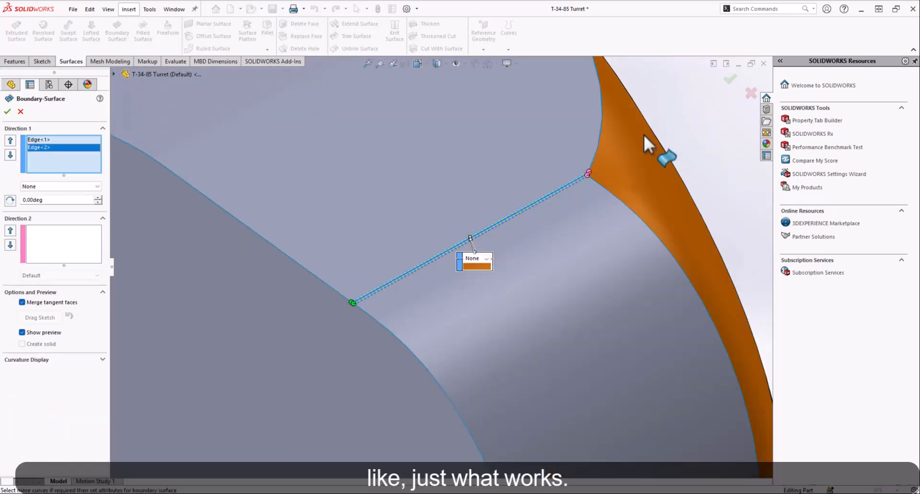
{"action": "left_click", "coordinate": [8, 112]}
Knit all seven surface bodies, including the new boundary surface, into a solid with merged entities
{"action": "scroll", "coordinate": [437, 311], "scroll_direction": "up", "scroll_amount": 5}
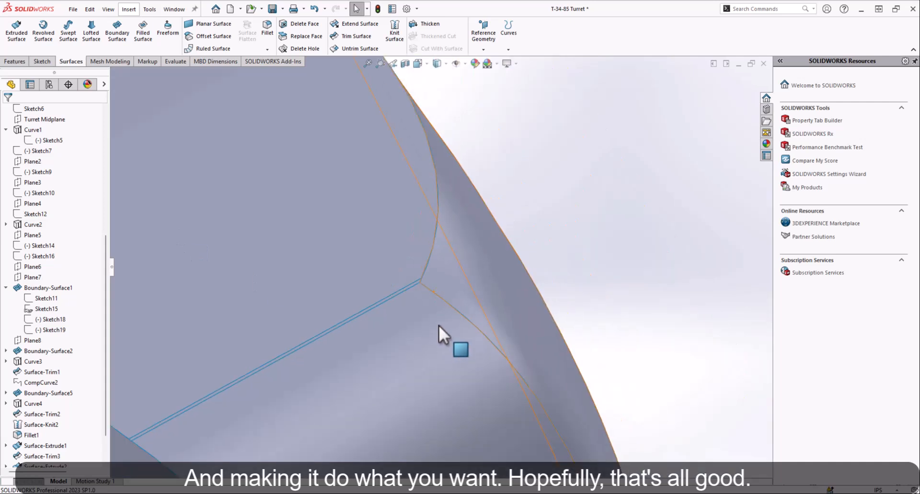
{"action": "middle_click_drag", "start_coordinate": [435, 291], "coordinate": [315, 307]}
{"action": "scroll", "coordinate": [316, 307], "scroll_direction": "up", "scroll_amount": 3}
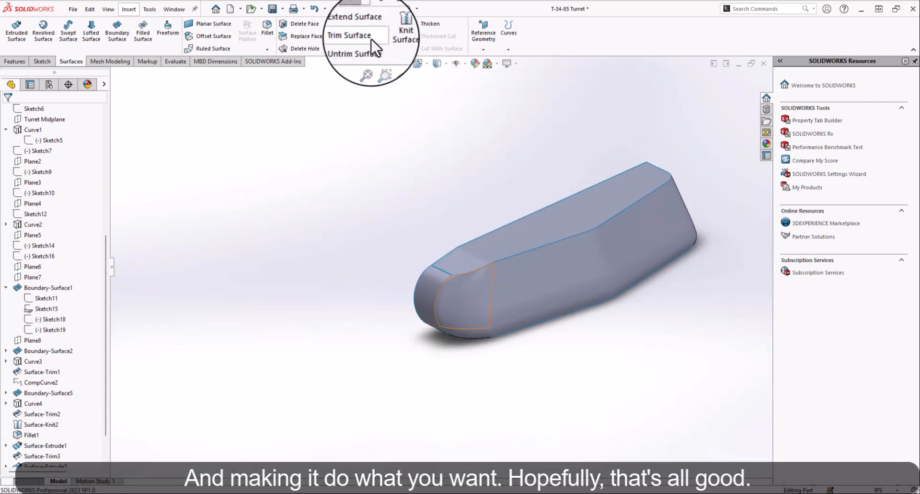
{"action": "left_click", "coordinate": [394, 32]}
{"action": "left_click", "coordinate": [114, 73]}
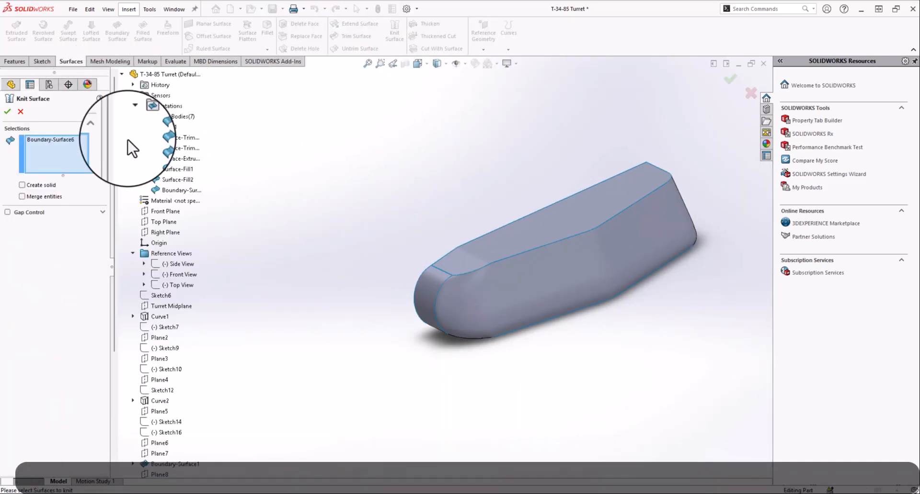
{"action": "left_click", "coordinate": [168, 126]}
{"action": "left_click", "coordinate": [155, 191], "text": "shift"}
{"action": "left_click", "coordinate": [22, 219]}
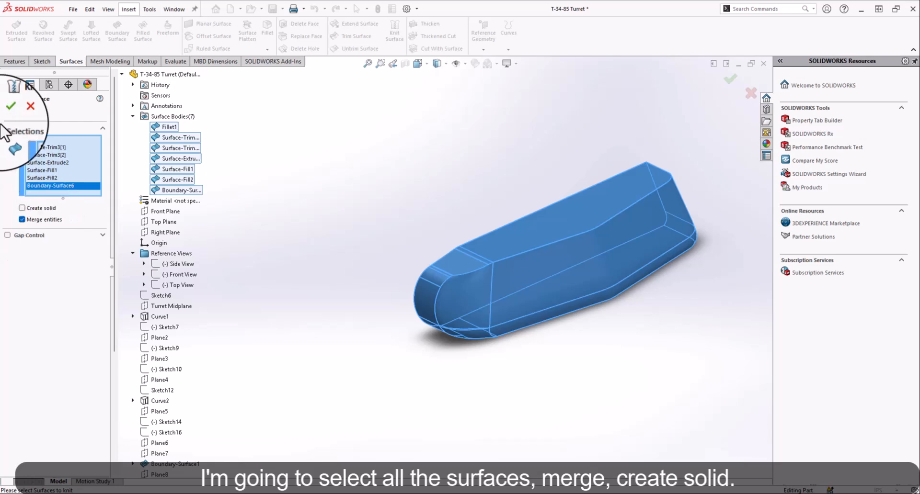
{"action": "left_click", "coordinate": [22, 208]}
{"action": "left_click", "coordinate": [8, 111]}
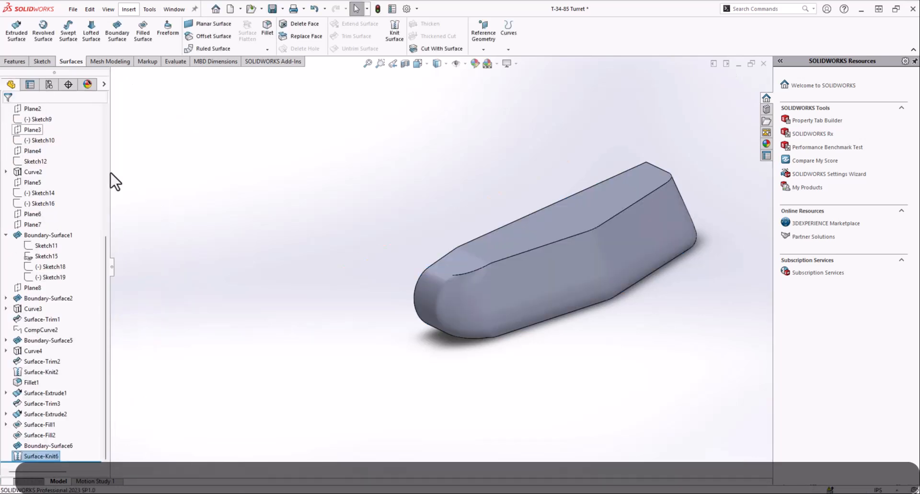
Inspect the inside of the knitted body with a temporary section parallel to the Front Plane, offset 14.21 in
{"action": "middle_click_drag", "start_coordinate": [472, 211], "coordinate": [528, 244]}
{"action": "middle_click_drag", "start_coordinate": [479, 215], "coordinate": [476, 291]}
{"action": "middle_click_drag", "start_coordinate": [578, 300], "coordinate": [532, 270]}
{"action": "left_click", "coordinate": [405, 63]}
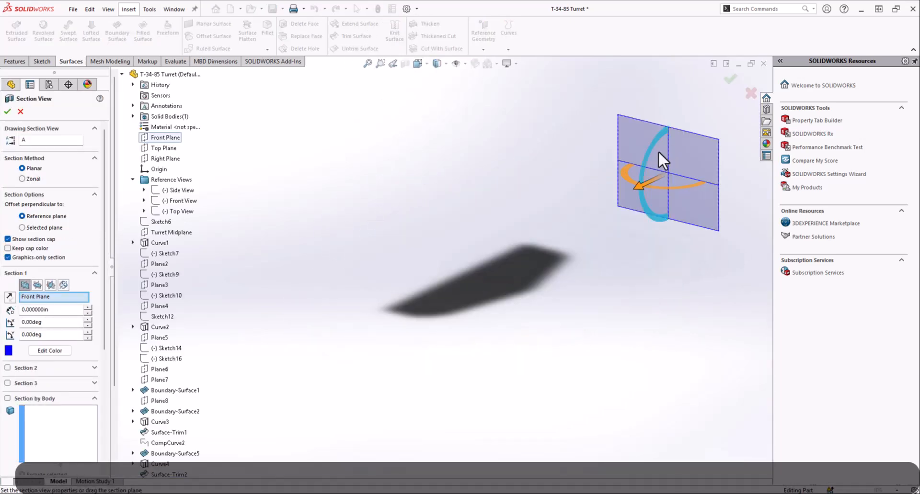
{"action": "left_click_drag", "start_coordinate": [566, 222], "coordinate": [460, 288]}
{"action": "scroll", "coordinate": [489, 252], "scroll_direction": "down", "scroll_amount": 9}
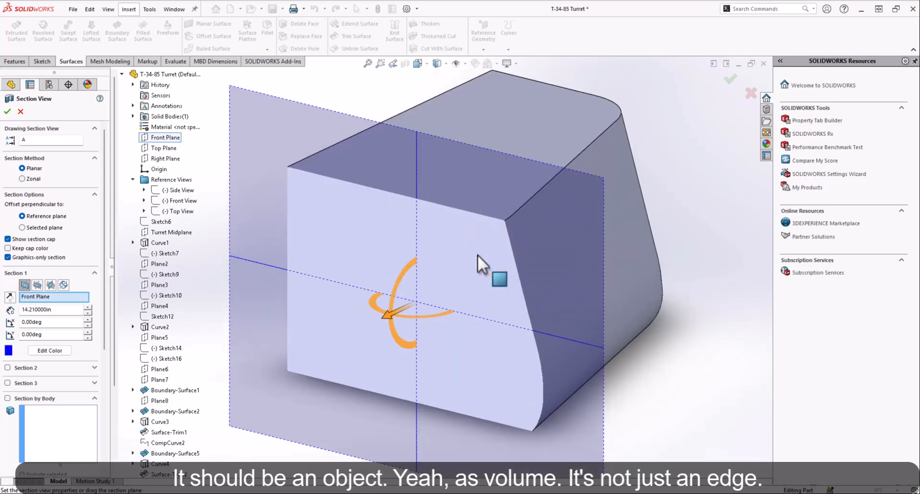
{"action": "left_click", "coordinate": [20, 112]}
{"action": "scroll", "coordinate": [396, 246], "scroll_direction": "up", "scroll_amount": 10}
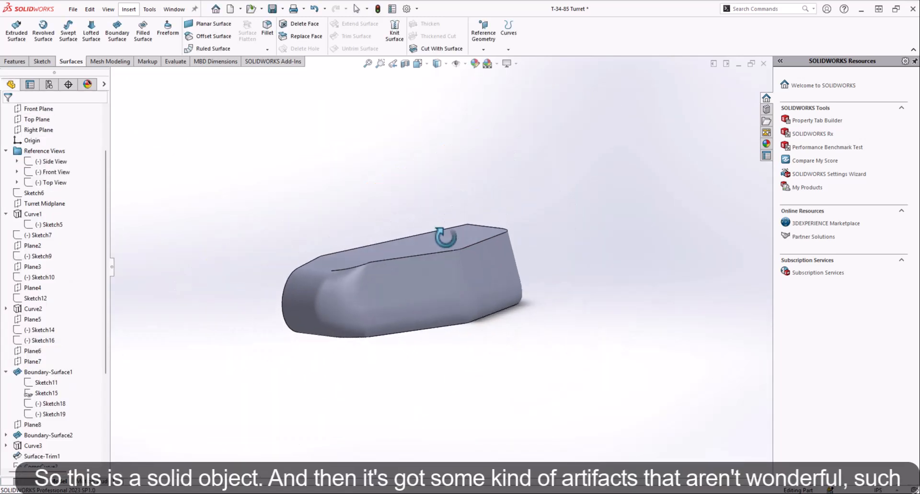
Fillet the upper seam between the turret's roof and side wall with a 0.25 in radius
{"action": "middle_click_drag", "start_coordinate": [402, 249], "coordinate": [436, 226]}
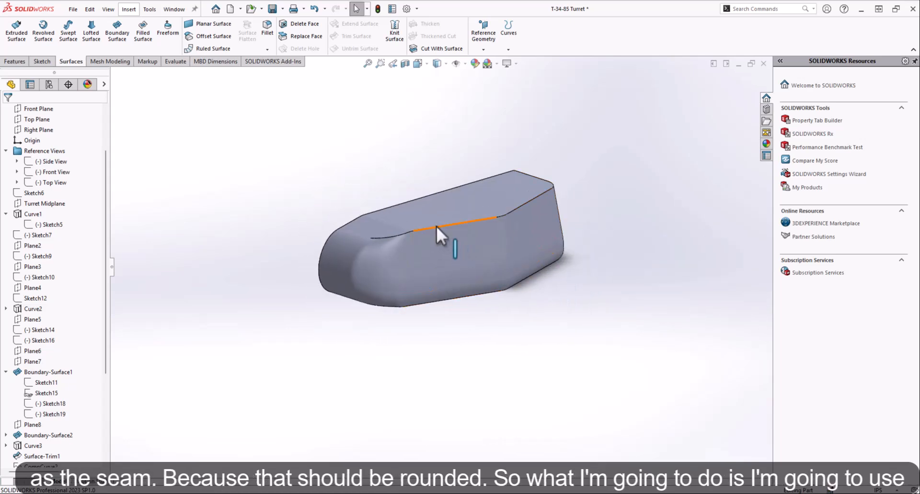
{"action": "scroll", "coordinate": [413, 252], "scroll_direction": "down", "scroll_amount": 3}
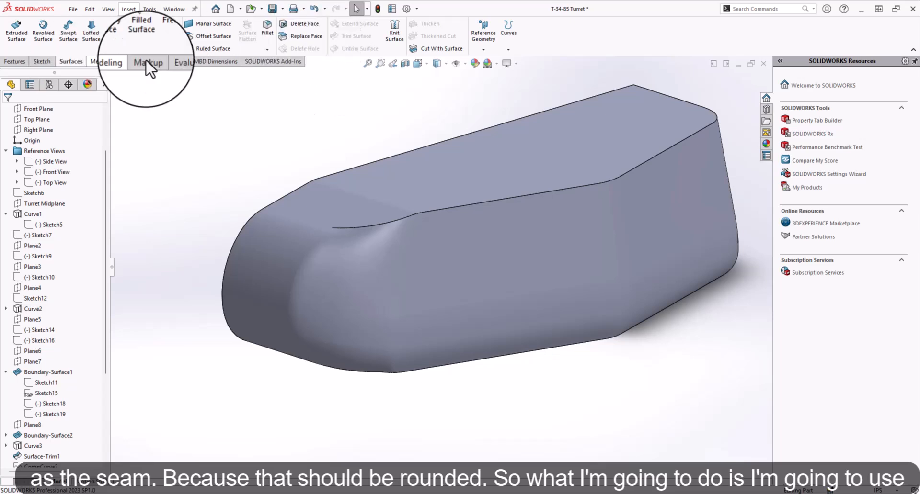
{"action": "left_click", "coordinate": [267, 28]}
{"action": "left_click", "coordinate": [366, 226]}
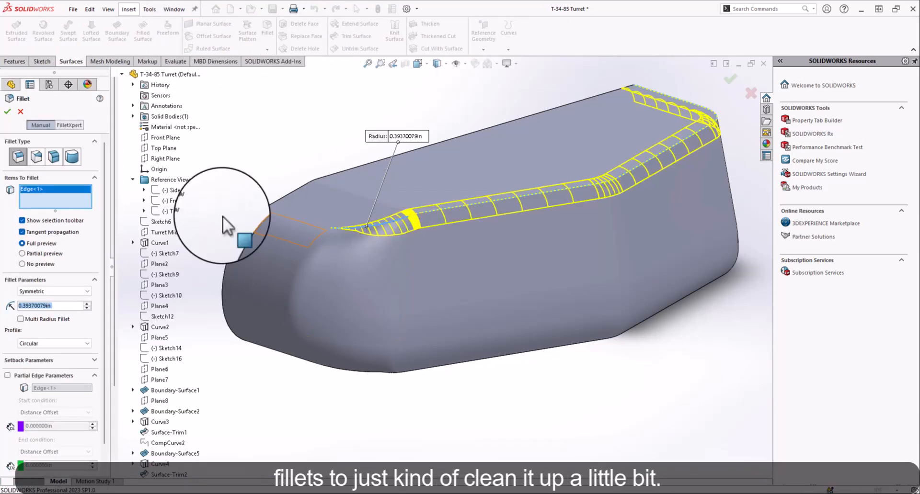
{"action": "left_click", "coordinate": [88, 308]}
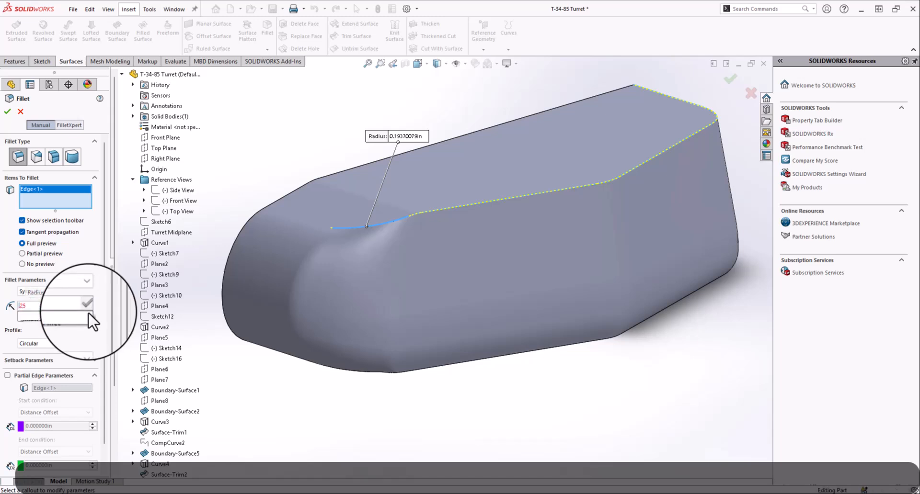
{"action": "left_click", "coordinate": [8, 112]}
Try to fillet the curved lower edge at the nose with a 0.05 in radius
{"action": "middle_click_drag", "start_coordinate": [486, 362], "coordinate": [370, 252]}
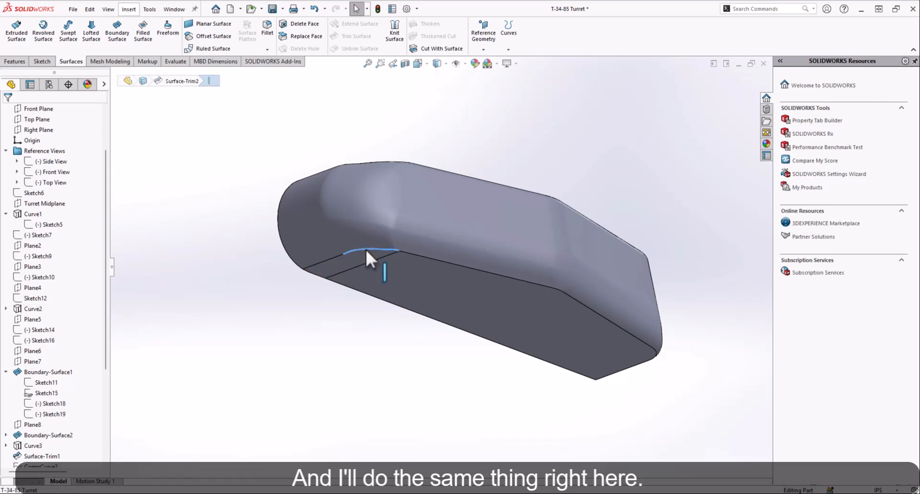
{"action": "left_click", "coordinate": [365, 248]}
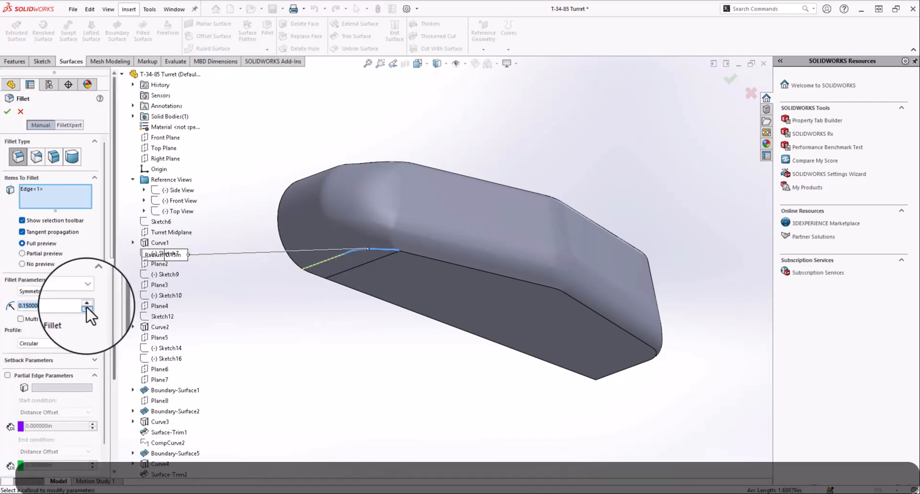
{"action": "scroll", "coordinate": [361, 266], "scroll_direction": "down", "scroll_amount": 5}
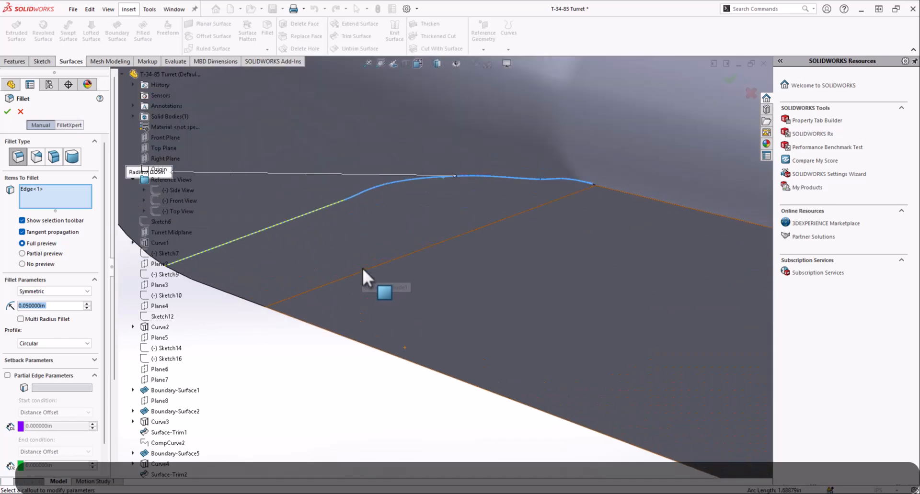
{"action": "left_click", "coordinate": [588, 188]}
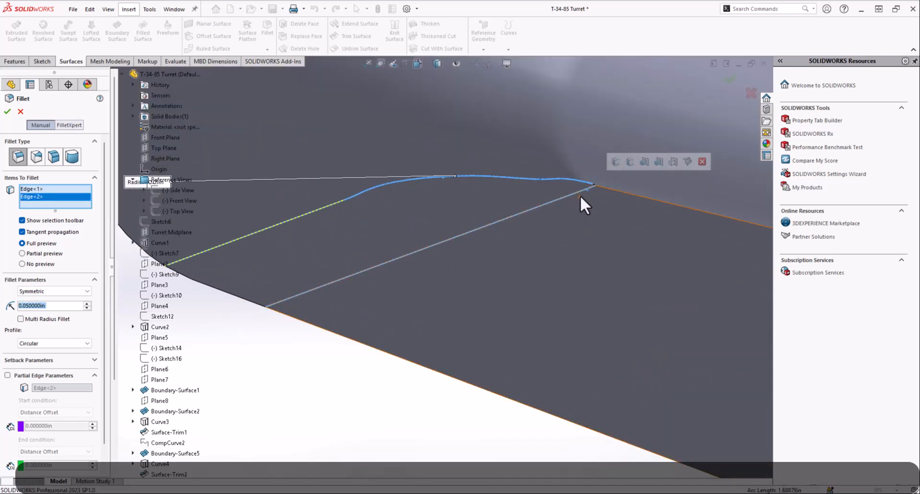
{"action": "left_click", "coordinate": [581, 194]}
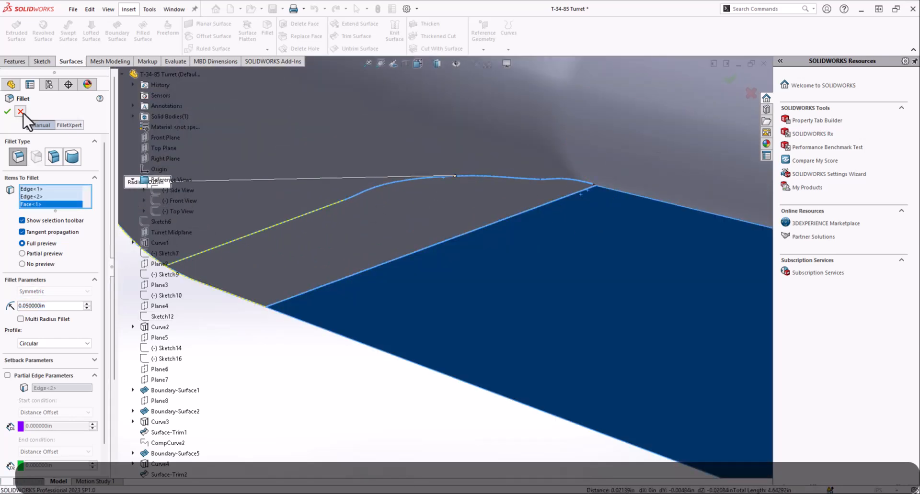
{"action": "left_click", "coordinate": [21, 112]}
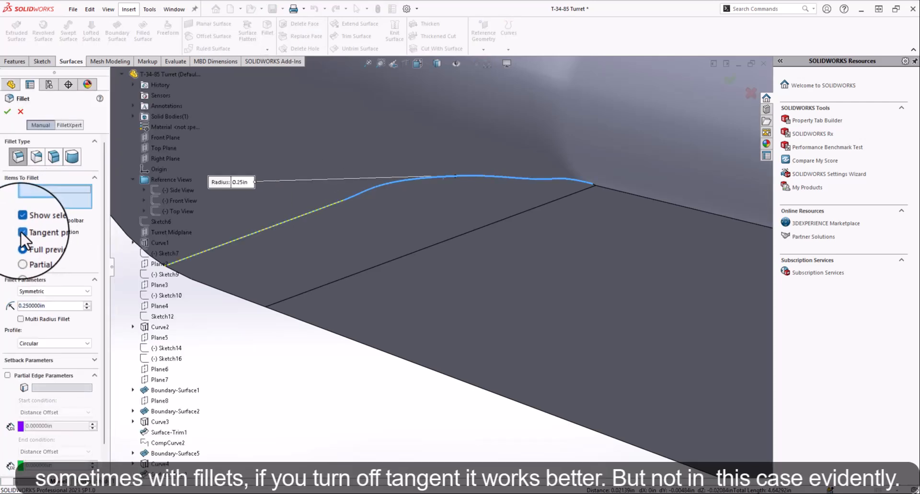
Try to fillet the curved lower nose edge at 0.25 in with tangent propagation turned off
{"action": "left_click", "coordinate": [21, 232]}
{"action": "scroll", "coordinate": [680, 144], "scroll_direction": "down", "scroll_amount": 3}
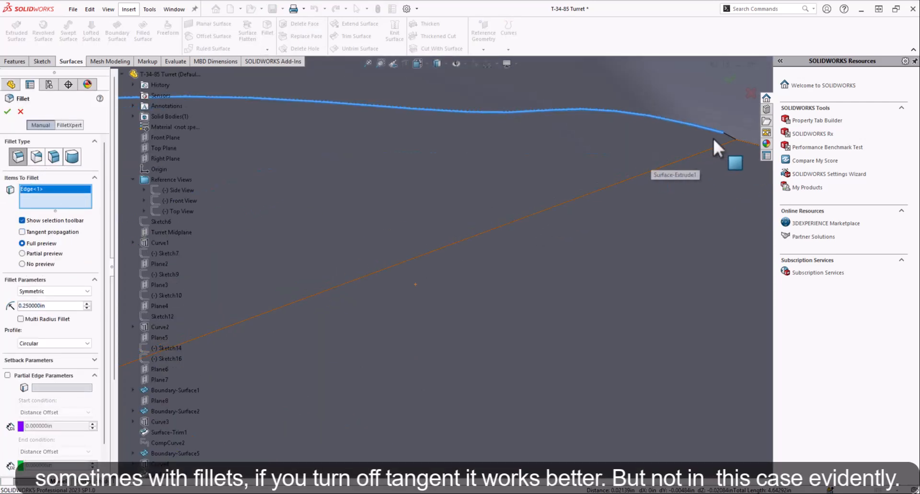
{"action": "left_click", "coordinate": [21, 112]}
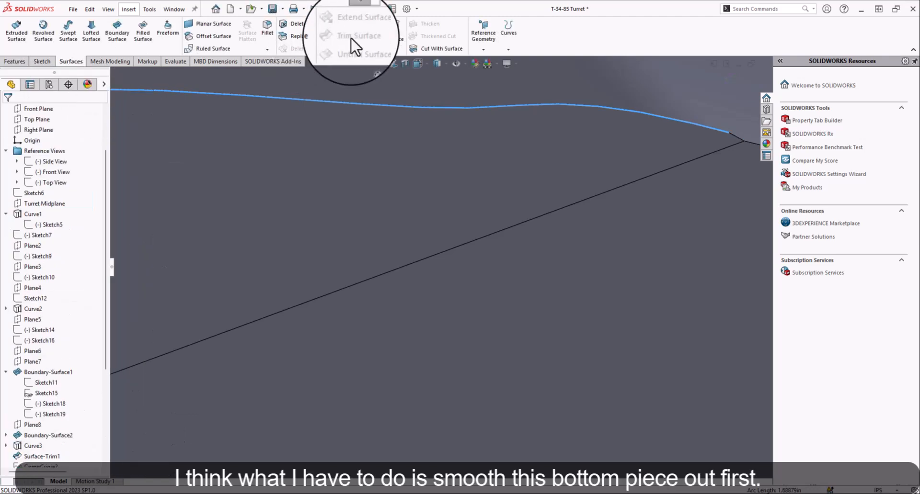
Try to fillet only the straight seam across the underside near the nose with a 0.05 in radius
{"action": "left_click", "coordinate": [503, 231]}
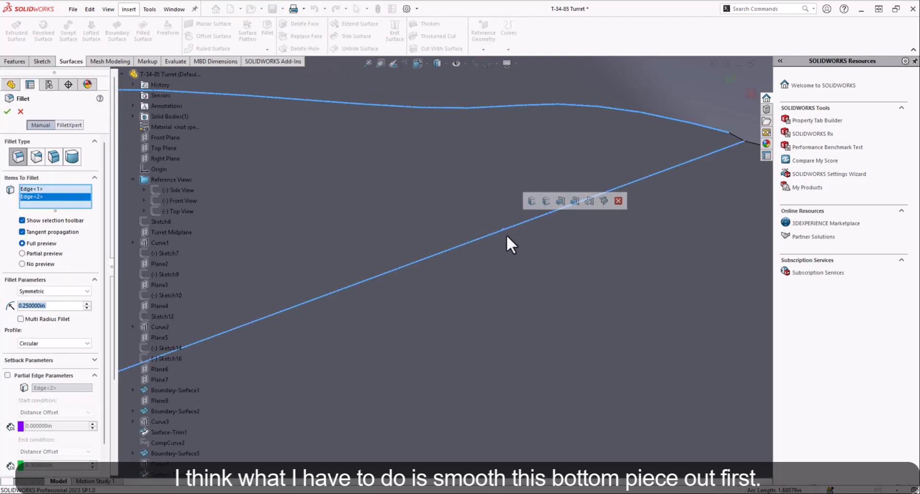
{"action": "scroll", "coordinate": [505, 234], "scroll_direction": "up", "scroll_amount": 3}
{"action": "left_click", "coordinate": [58, 191]}
{"action": "key", "text": "Delete"}
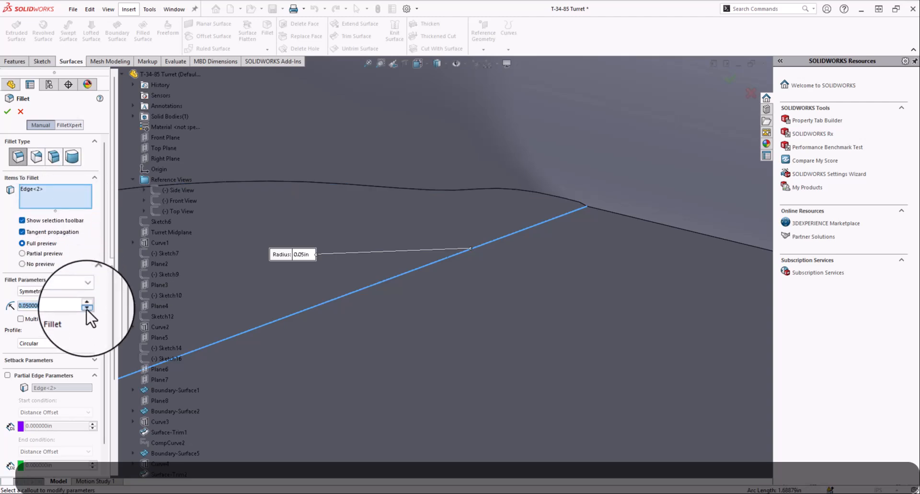
{"action": "left_click", "coordinate": [8, 110]}
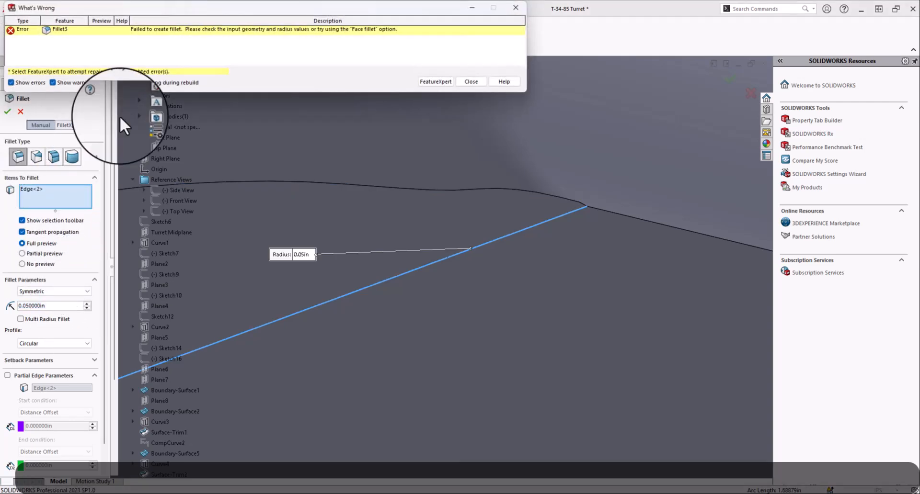
{"action": "left_click", "coordinate": [481, 80]}
{"action": "left_click", "coordinate": [20, 112]}
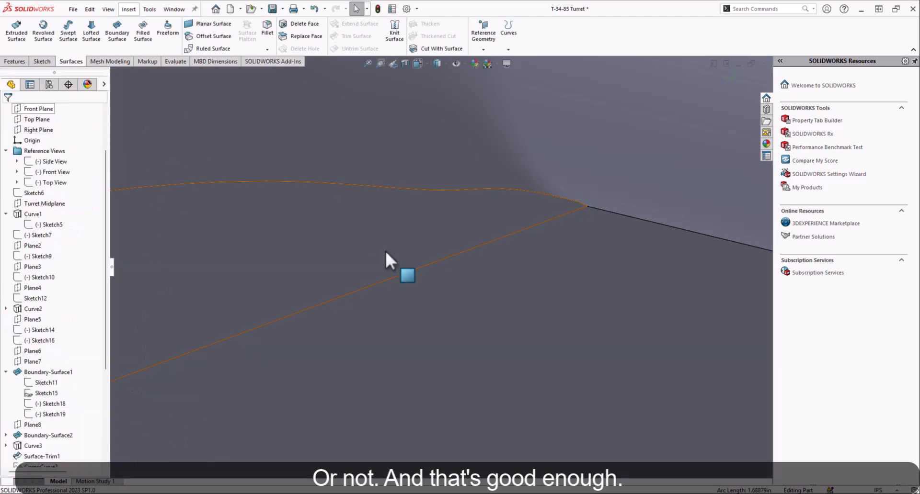
Show the Side View reference sketch from the Reference Views folder as a guide for the turret ring
{"action": "scroll", "coordinate": [384, 249], "scroll_direction": "up", "scroll_amount": 7}
{"action": "middle_click_drag", "start_coordinate": [522, 251], "coordinate": [657, 313]}
{"action": "scroll", "coordinate": [478, 271], "scroll_direction": "up", "scroll_amount": 5}
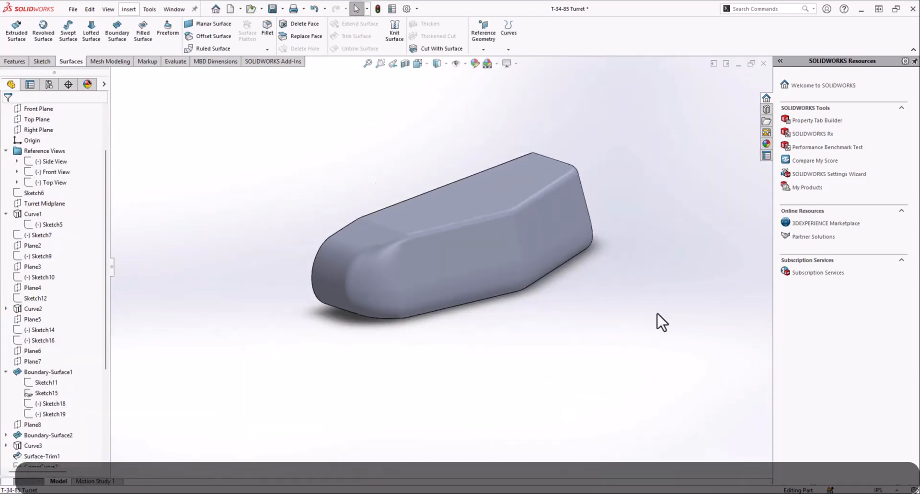
{"action": "middle_click_drag", "start_coordinate": [436, 228], "coordinate": [548, 225]}
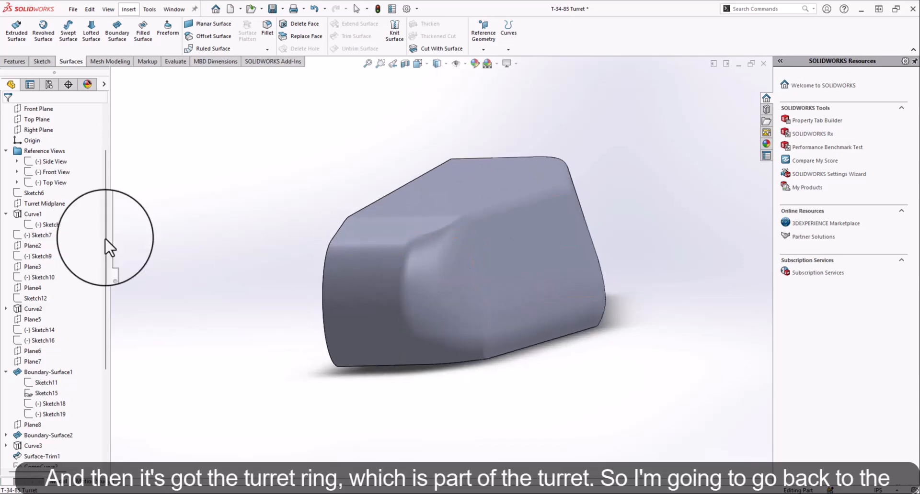
{"action": "scroll", "coordinate": [20, 182], "scroll_direction": "up", "scroll_amount": 2}
{"action": "left_click", "coordinate": [5, 152]}
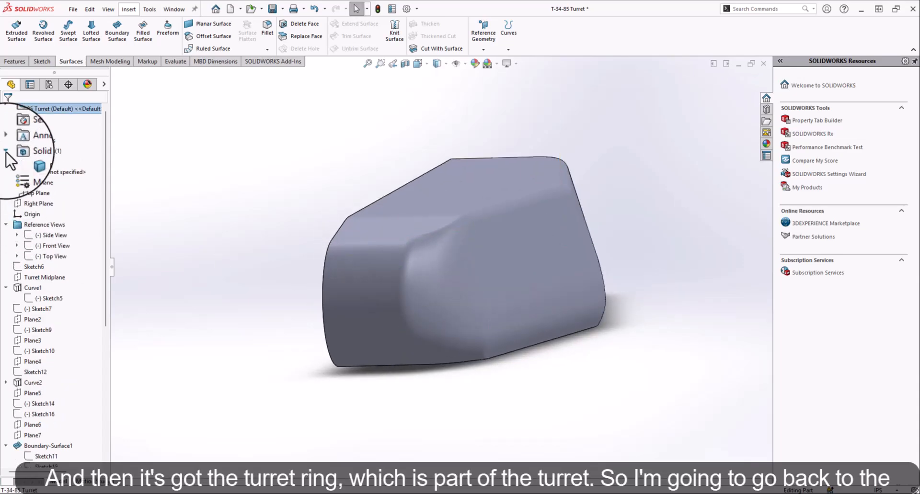
{"action": "right_click", "coordinate": [34, 237]}
{"action": "left_click", "coordinate": [36, 219]}
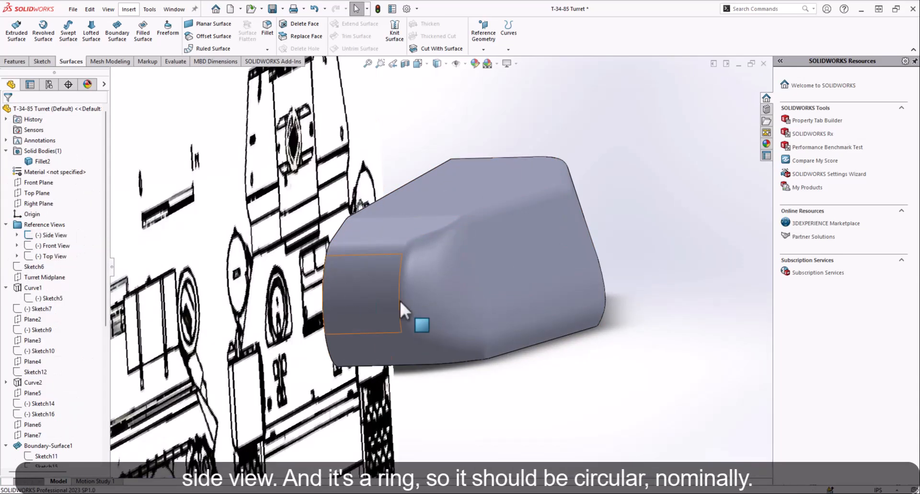
Start a sketch on the turret's flat mid-plane face, viewed square-on over the side-view reference
{"action": "middle_click_drag", "start_coordinate": [399, 300], "coordinate": [370, 317]}
{"action": "scroll", "coordinate": [372, 318], "scroll_direction": "up", "scroll_amount": 2}
{"action": "middle_click_drag", "start_coordinate": [424, 307], "coordinate": [419, 282]}
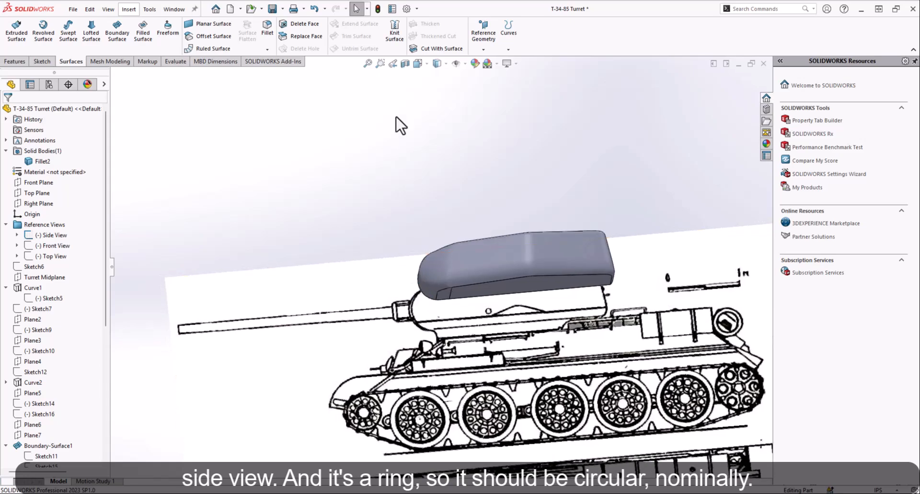
{"action": "left_click", "coordinate": [413, 66]}
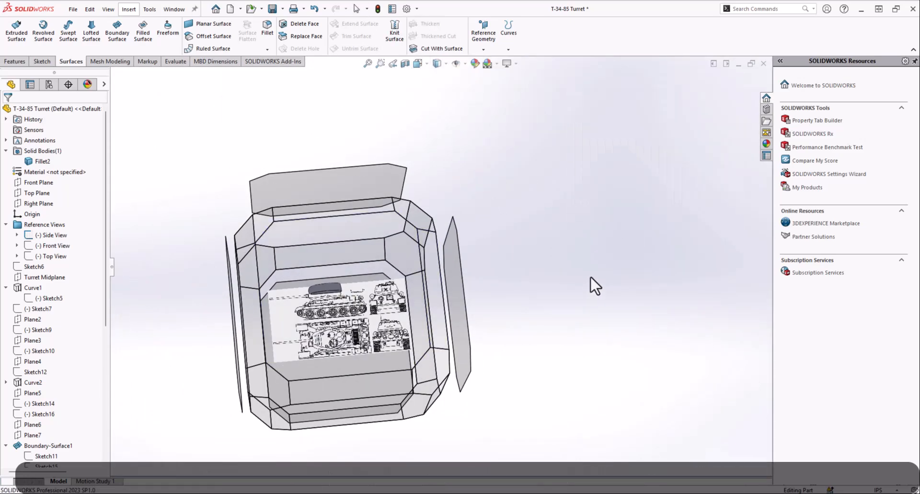
{"action": "left_click", "coordinate": [591, 278]}
{"action": "mouse_move", "coordinate": [591, 278]}
{"action": "middle_mouse_down"}
{"action": "mouse_move", "coordinate": [491, 292]}
{"action": "mouse_move", "coordinate": [400, 249]}
{"action": "middle_mouse_up"}
{"action": "left_click", "coordinate": [372, 251]}
{"action": "left_click", "coordinate": [410, 205]}
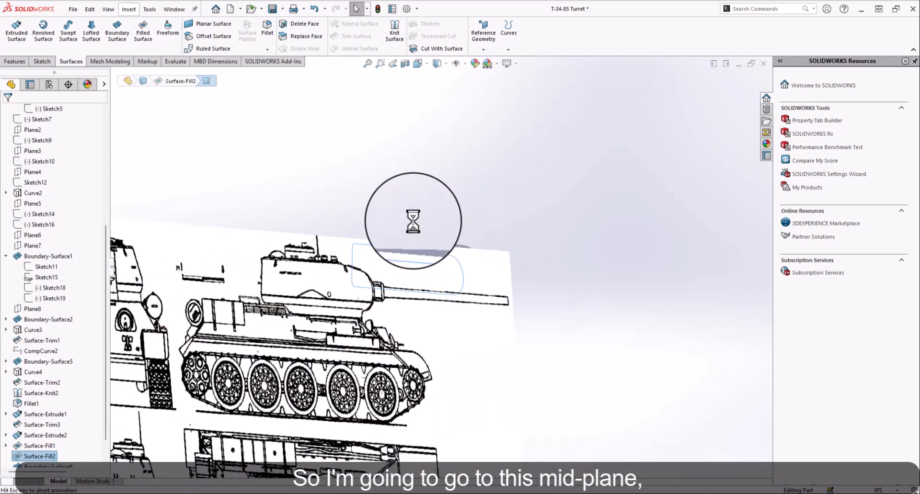
Sketch a corner rectangle about 7.5 in wide and 0.72 in high over the turret ring in the side-view reference
{"action": "scroll", "coordinate": [453, 192], "scroll_direction": "down", "scroll_amount": 6}
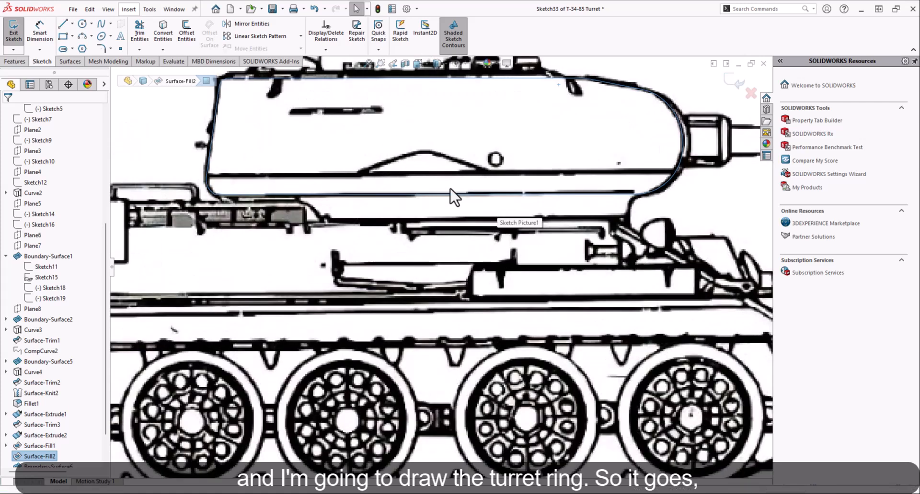
{"action": "left_click", "coordinate": [63, 35]}
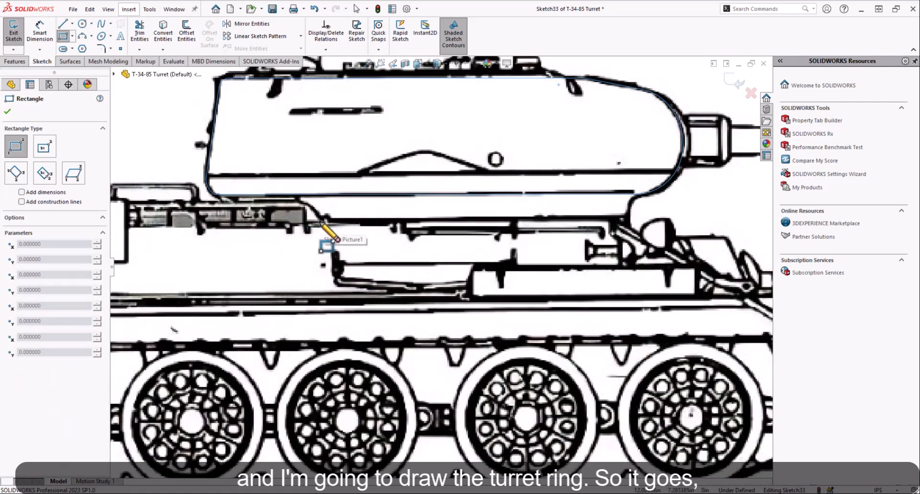
{"action": "left_click", "coordinate": [321, 224]}
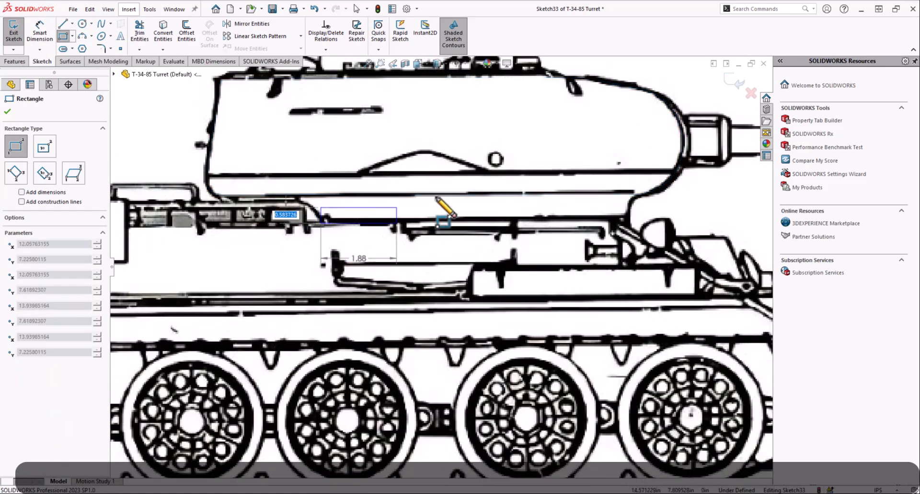
{"action": "left_click", "coordinate": [623, 195]}
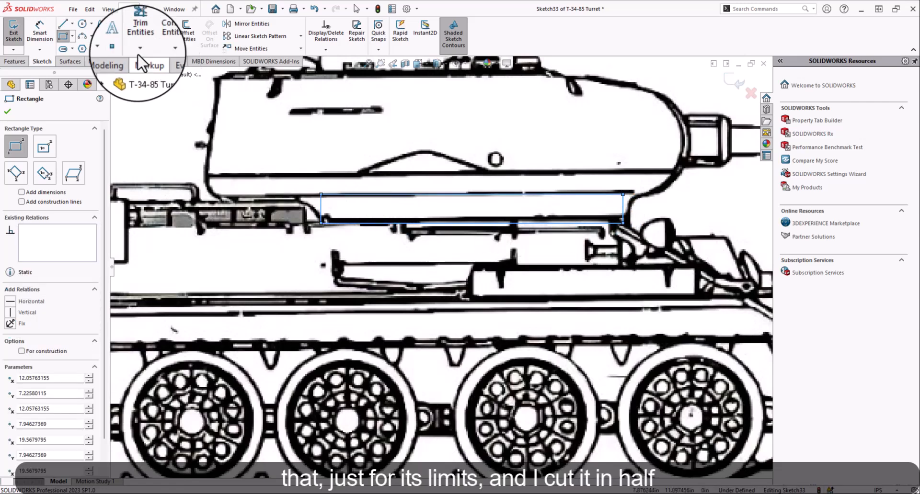
Split the rectangle with a vertical line at its middle, trim away the half toward the gun, and close the sketch
{"action": "left_click", "coordinate": [63, 36]}
{"action": "key", "text": "l"}
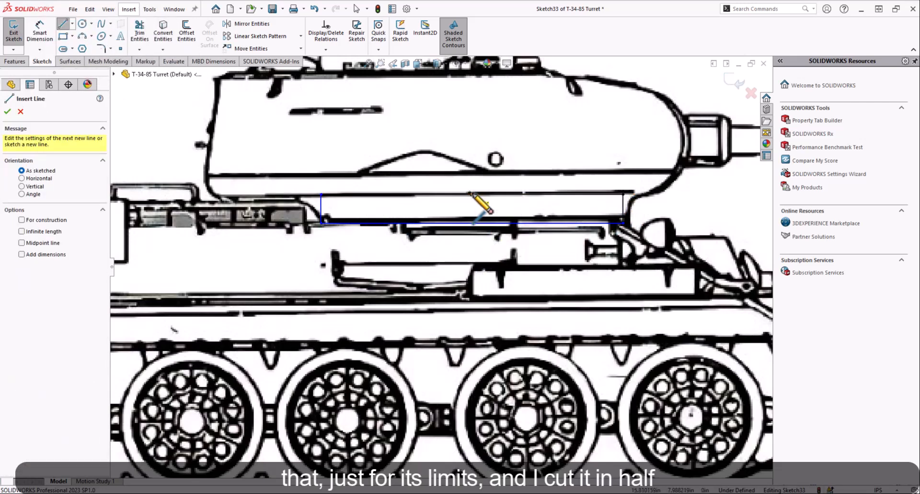
{"action": "left_click", "coordinate": [472, 194]}
{"action": "left_click", "coordinate": [472, 223]}
{"action": "left_click", "coordinate": [139, 31]}
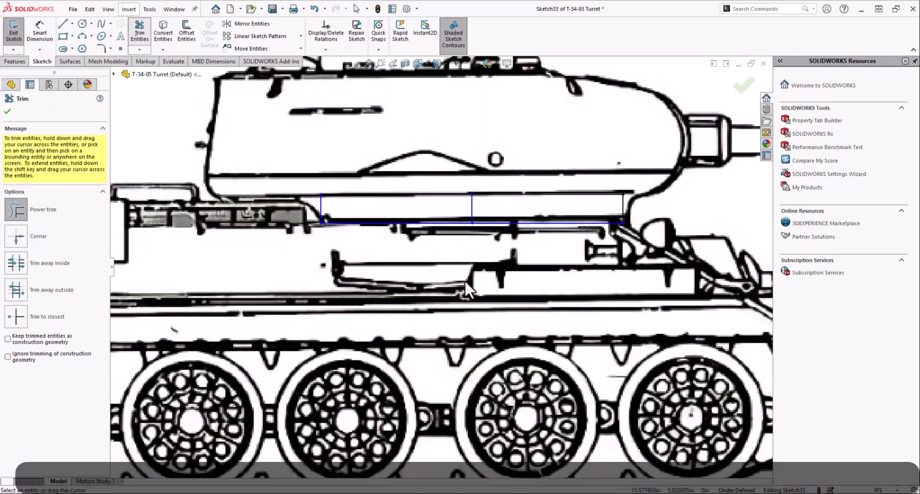
{"action": "left_click_drag", "start_coordinate": [464, 279], "coordinate": [625, 223]}
{"action": "left_click", "coordinate": [10, 26]}
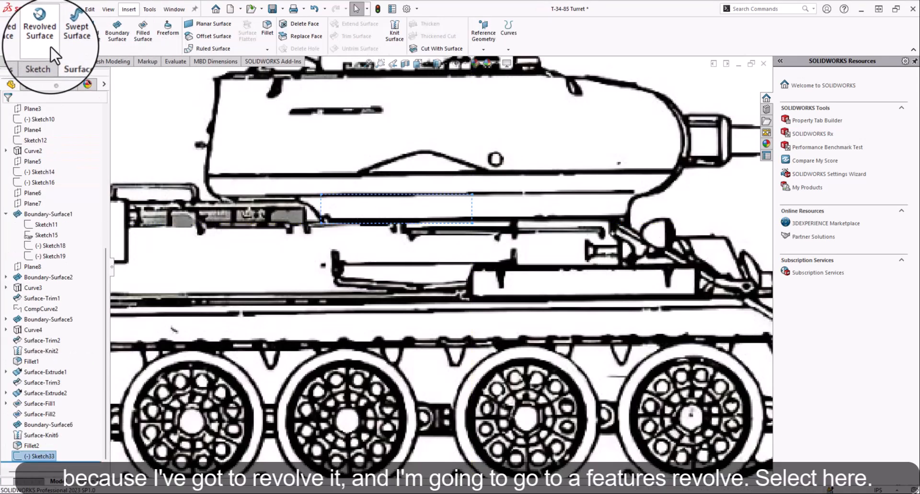
Try to revolve the half-ring profile 180° about its vertical centre line, merged with the turret
{"action": "left_click", "coordinate": [19, 61]}
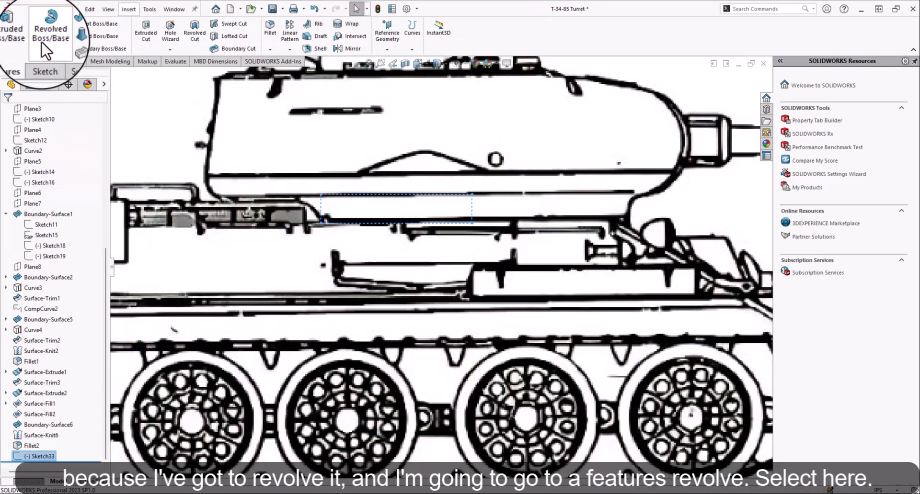
{"action": "left_click", "coordinate": [472, 212]}
{"action": "mouse_move", "coordinate": [472, 211]}
{"action": "middle_mouse_down"}
{"action": "mouse_move", "coordinate": [509, 191]}
{"action": "mouse_move", "coordinate": [410, 201]}
{"action": "mouse_move", "coordinate": [405, 234]}
{"action": "middle_mouse_up"}
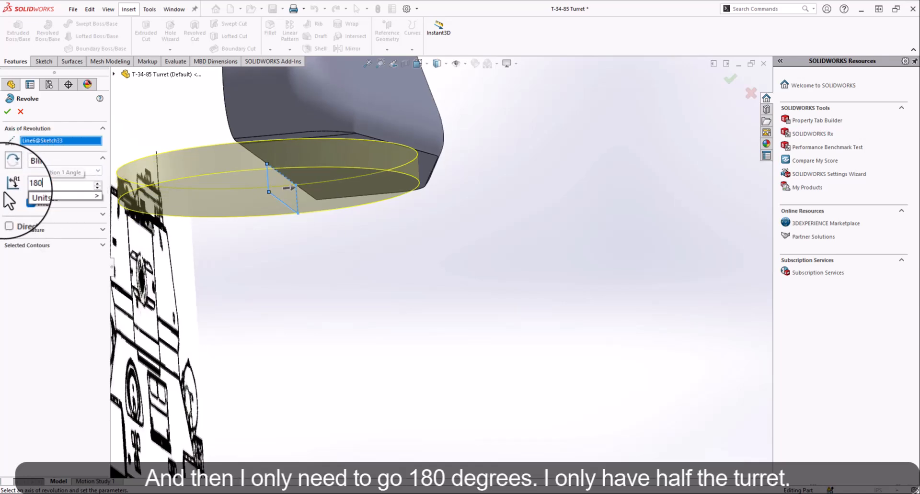
{"action": "left_click", "coordinate": [7, 111]}
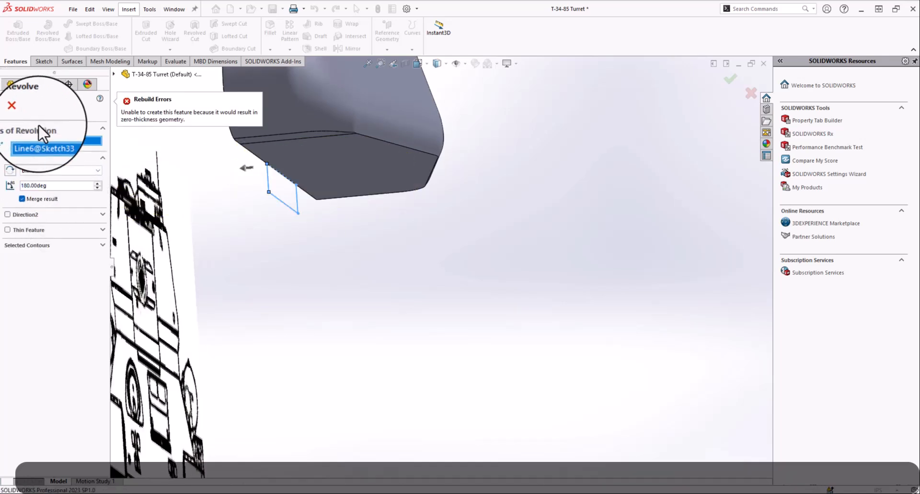
{"action": "left_click", "coordinate": [20, 113]}
Edit the ring sketch, raising the profile's top edge into the turret body to make it about 1.14 in high
{"action": "scroll", "coordinate": [352, 147], "scroll_direction": "down", "scroll_amount": 5}
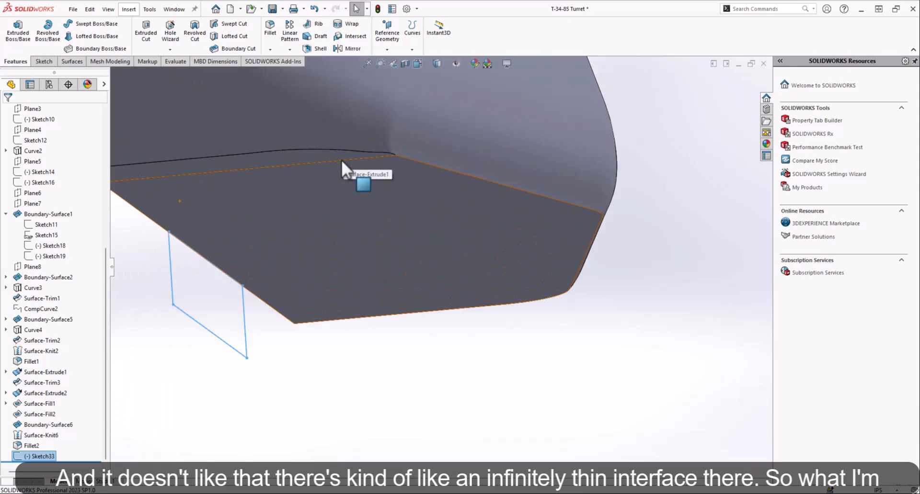
{"action": "right_click", "coordinate": [47, 459]}
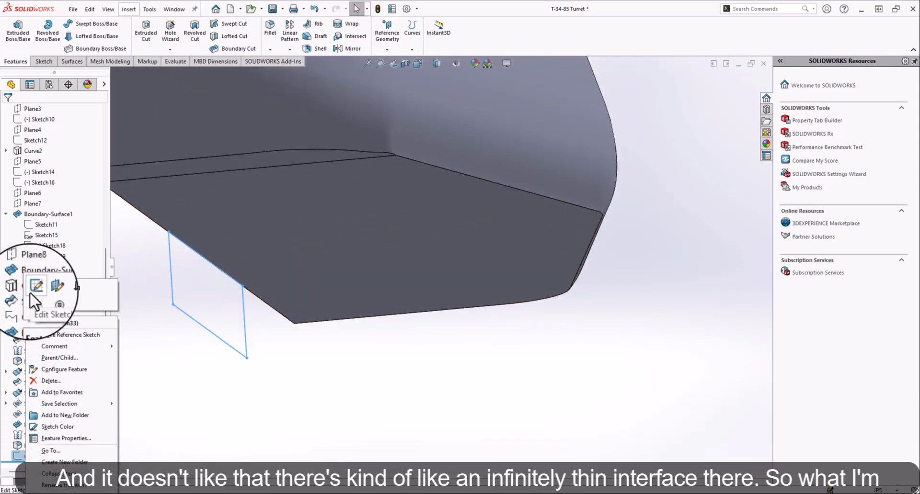
{"action": "left_click", "coordinate": [37, 331]}
{"action": "scroll", "coordinate": [494, 192], "scroll_direction": "down", "scroll_amount": 6}
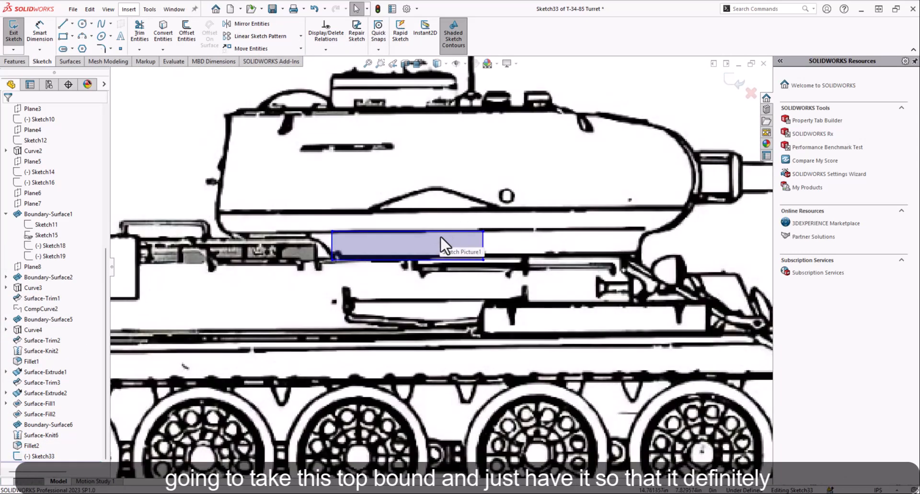
{"action": "left_click_drag", "start_coordinate": [440, 232], "coordinate": [442, 215]}
{"action": "left_click", "coordinate": [733, 82]}
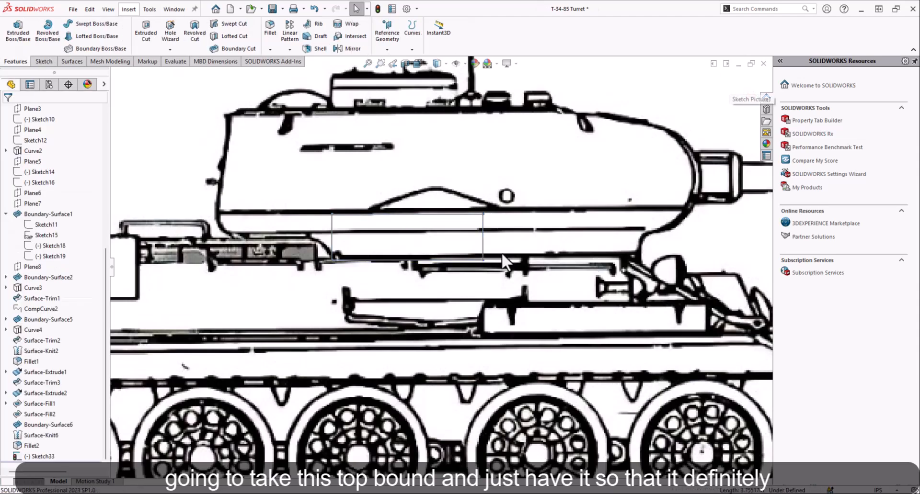
Revolve the ring profile 180° about its vertical centre line, merging the result with the turret body
{"action": "middle_click_drag", "start_coordinate": [501, 253], "coordinate": [316, 237]}
{"action": "scroll", "coordinate": [387, 256], "scroll_direction": "down", "scroll_amount": 4}
{"action": "scroll", "coordinate": [195, 157], "scroll_direction": "up", "scroll_amount": 3}
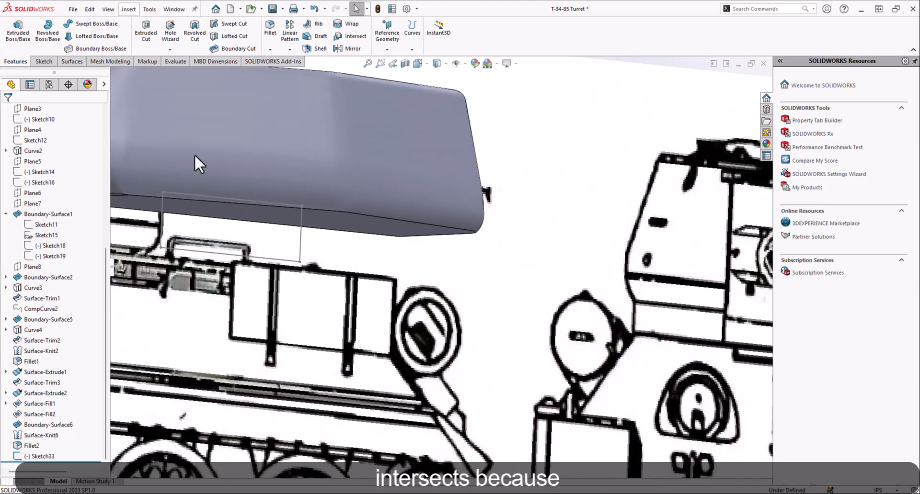
{"action": "scroll", "coordinate": [196, 163], "scroll_direction": "up", "scroll_amount": 3}
{"action": "scroll", "coordinate": [247, 206], "scroll_direction": "down", "scroll_amount": 4}
{"action": "left_click", "coordinate": [47, 33]}
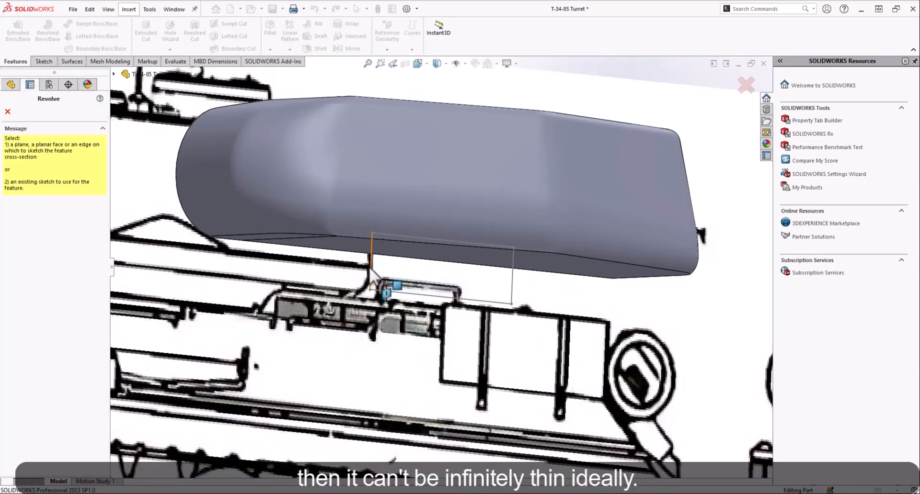
{"action": "left_click", "coordinate": [372, 269]}
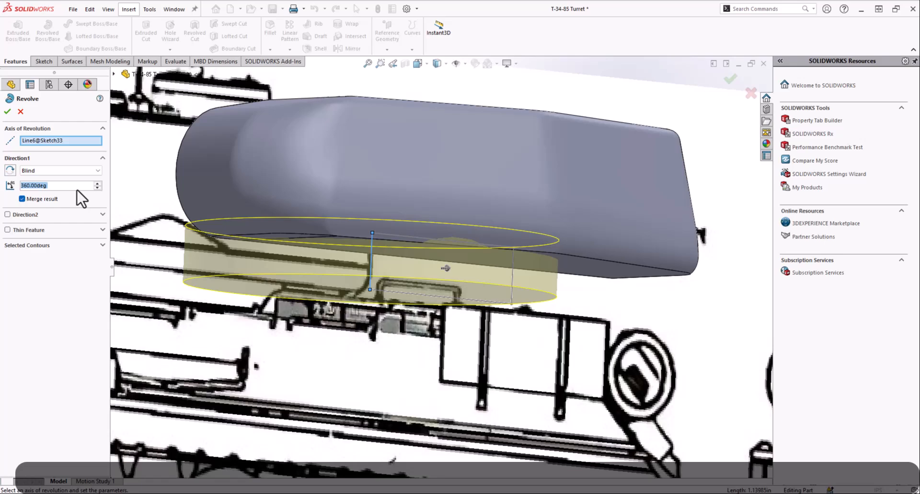
{"action": "type", "text": "180"}
{"action": "key", "text": "Return"}
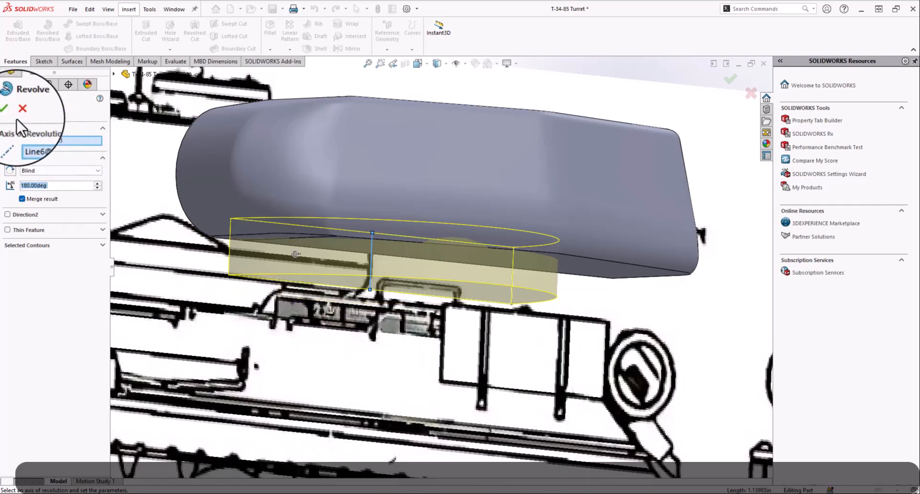
{"action": "left_click", "coordinate": [8, 111]}
Examine from the side and below how the revolved ring meets the turret's underside
{"action": "middle_click_drag", "start_coordinate": [371, 237], "coordinate": [438, 175]}
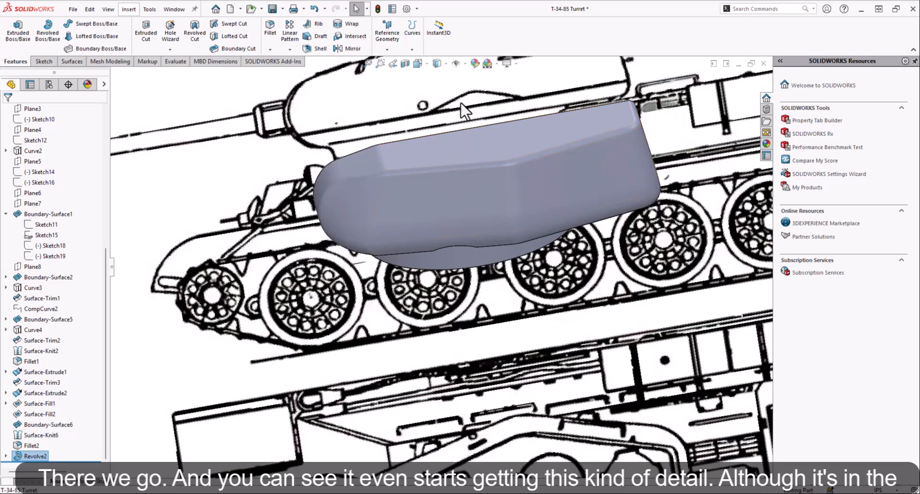
{"action": "middle_click_drag", "start_coordinate": [468, 248], "coordinate": [468, 122]}
{"action": "scroll", "coordinate": [481, 269], "scroll_direction": "up", "scroll_amount": 4}
{"action": "middle_click_drag", "start_coordinate": [489, 280], "coordinate": [457, 283]}
{"action": "scroll", "coordinate": [496, 360], "scroll_direction": "up", "scroll_amount": 4}
{"action": "scroll", "coordinate": [453, 287], "scroll_direction": "down", "scroll_amount": 6}
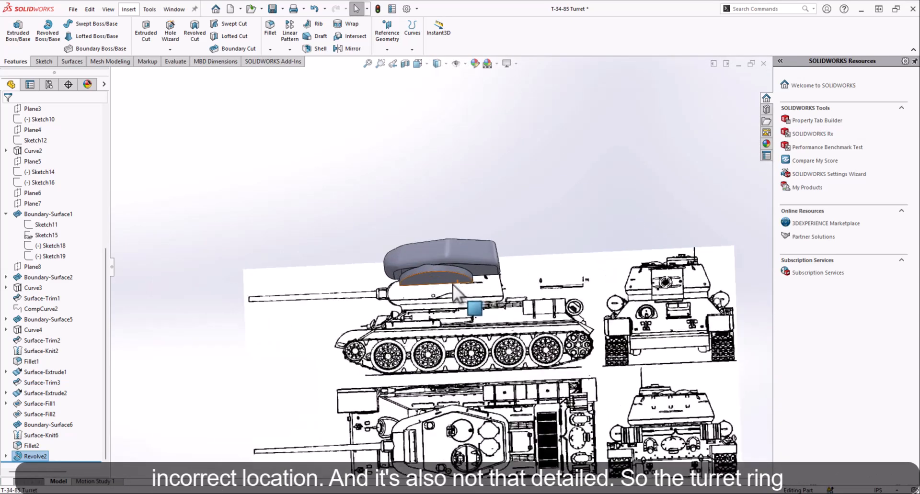
{"action": "middle_click_drag", "start_coordinate": [428, 248], "coordinate": [378, 246]}
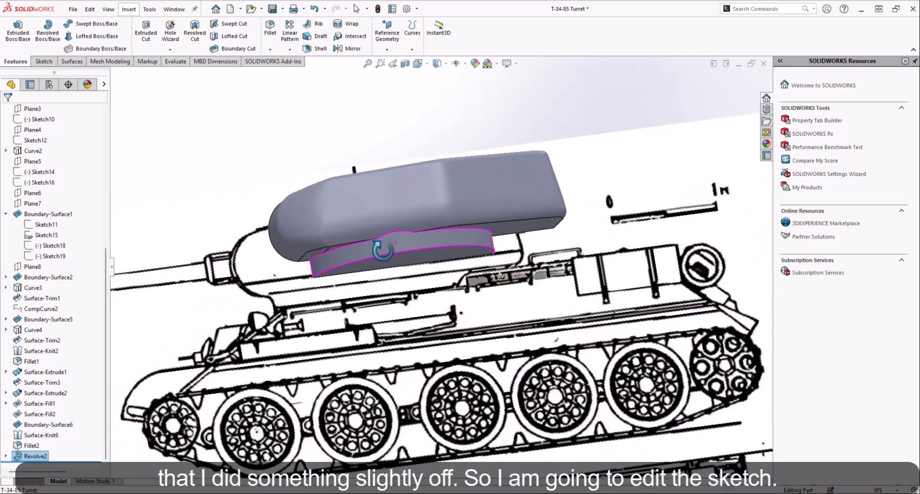
Edit the revolved ring's sketch, shifting its axis edge slightly rearward and its rear edge slightly forward
{"action": "right_click", "coordinate": [382, 252]}
{"action": "left_click", "coordinate": [395, 225]}
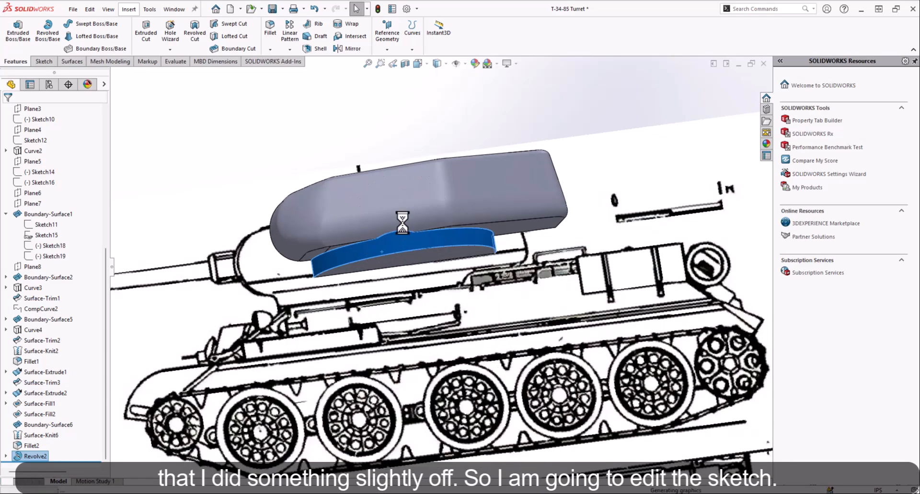
{"action": "scroll", "coordinate": [554, 226], "scroll_direction": "down", "scroll_amount": 8}
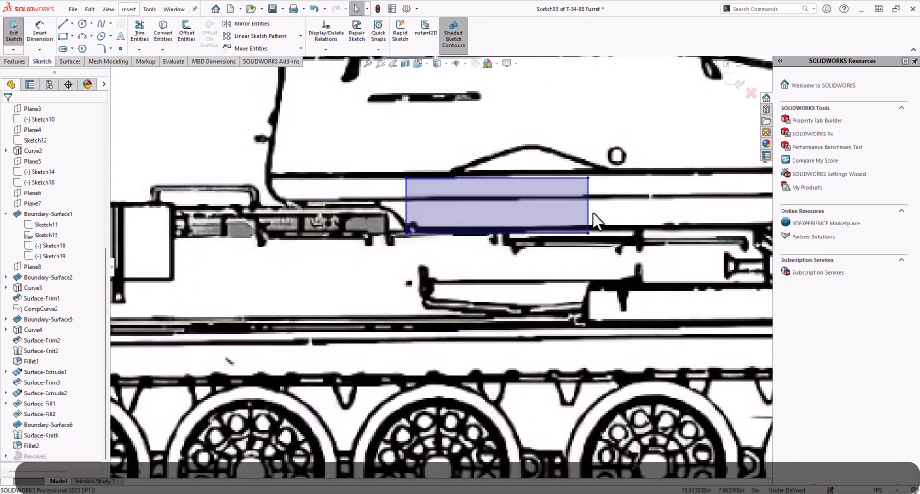
{"action": "left_click_drag", "start_coordinate": [588, 210], "coordinate": [583, 211]}
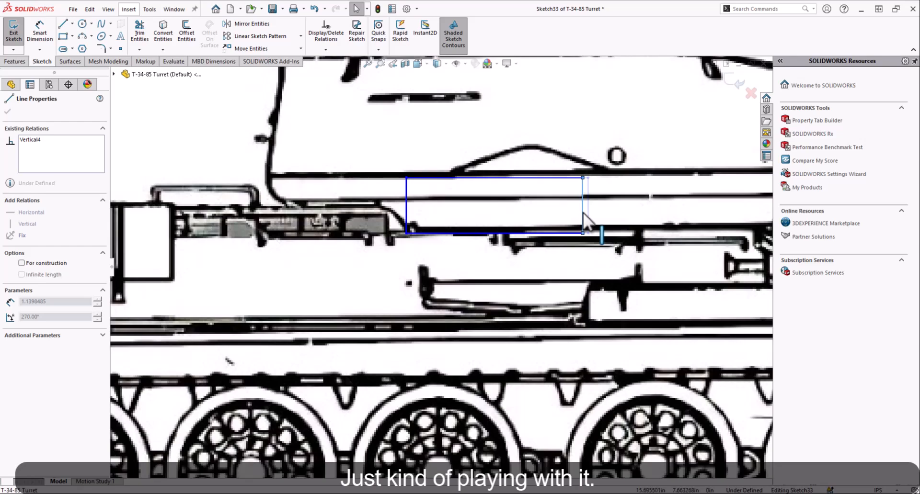
{"action": "mouse_move", "coordinate": [409, 213]}
{"action": "left_mouse_down"}
{"action": "mouse_move", "coordinate": [418, 214]}
{"action": "mouse_move", "coordinate": [408, 215]}
{"action": "left_mouse_up"}
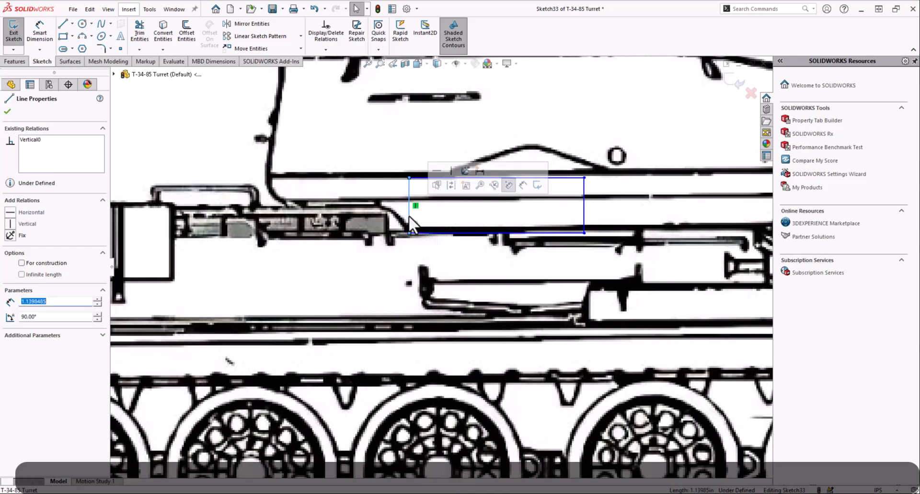
{"action": "left_click", "coordinate": [751, 91]}
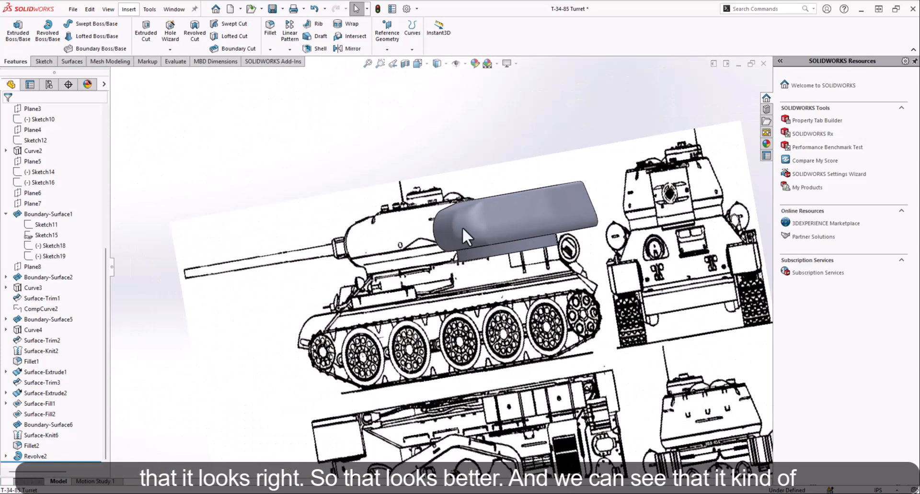
Fillet the curved edge where the ring joins the turret's underside with a 0.35 in radius
{"action": "scroll", "coordinate": [503, 237], "scroll_direction": "down", "scroll_amount": 5}
{"action": "scroll", "coordinate": [276, 240], "scroll_direction": "up", "scroll_amount": 5}
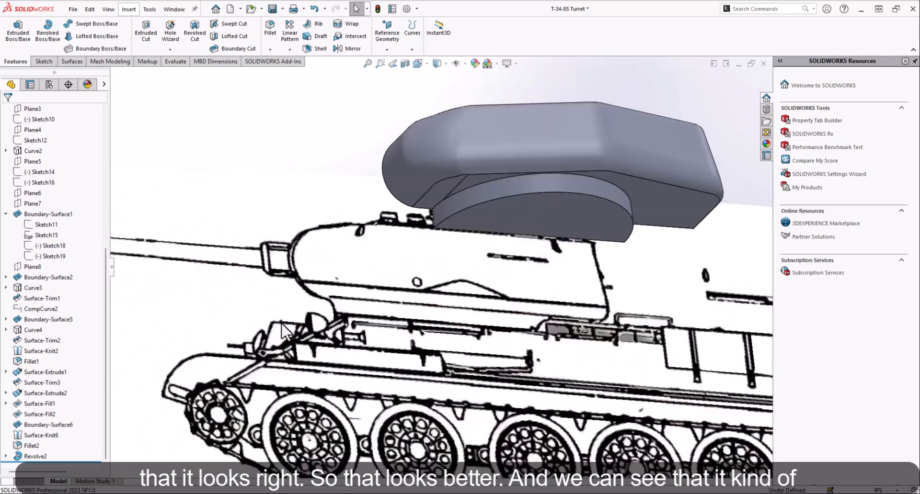
{"action": "scroll", "coordinate": [395, 254], "scroll_direction": "down", "scroll_amount": 6}
{"action": "scroll", "coordinate": [420, 277], "scroll_direction": "up", "scroll_amount": 6}
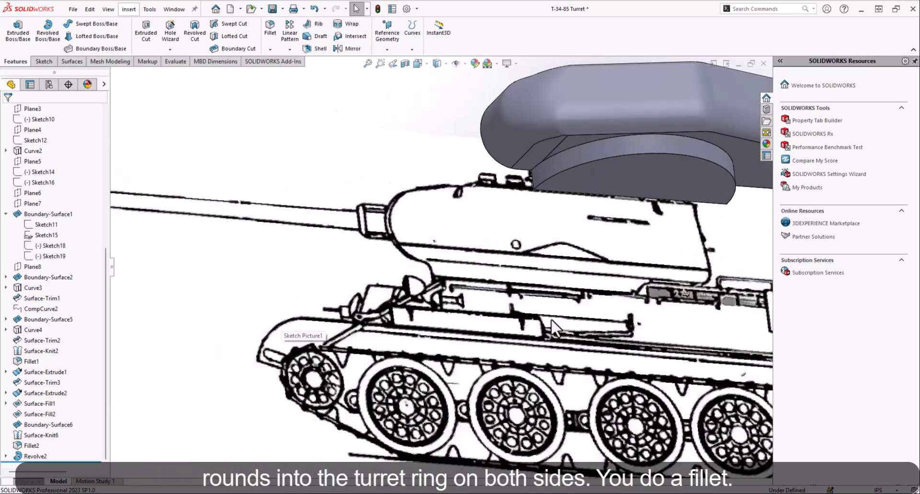
{"action": "scroll", "coordinate": [547, 291], "scroll_direction": "down", "scroll_amount": 6}
{"action": "scroll", "coordinate": [541, 269], "scroll_direction": "up", "scroll_amount": 5}
{"action": "scroll", "coordinate": [510, 194], "scroll_direction": "down", "scroll_amount": 2}
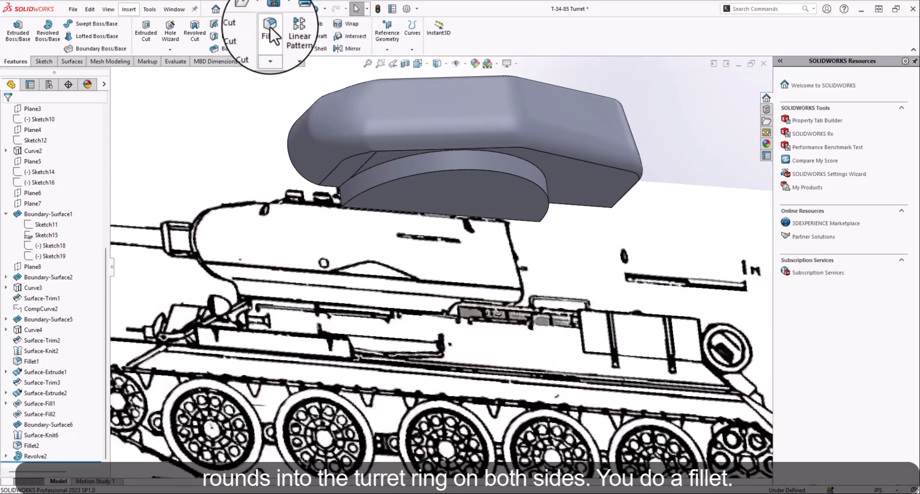
{"action": "left_click", "coordinate": [365, 168]}
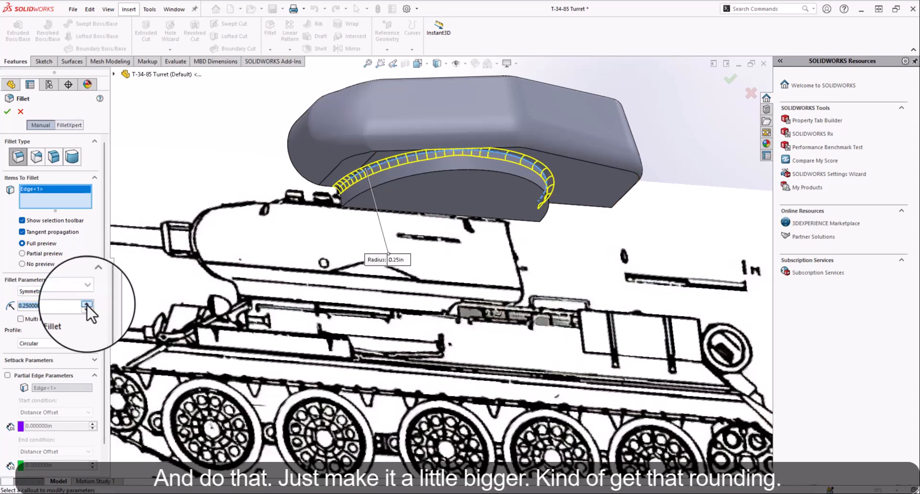
{"action": "left_click", "coordinate": [8, 112]}
{"action": "mouse_move", "coordinate": [421, 148]}
{"action": "middle_mouse_down"}
{"action": "mouse_move", "coordinate": [386, 191]}
{"action": "mouse_move", "coordinate": [405, 146]}
{"action": "middle_mouse_up"}
{"action": "scroll", "coordinate": [405, 144], "scroll_direction": "down", "scroll_amount": 3}
{"action": "left_click", "coordinate": [273, 34]}
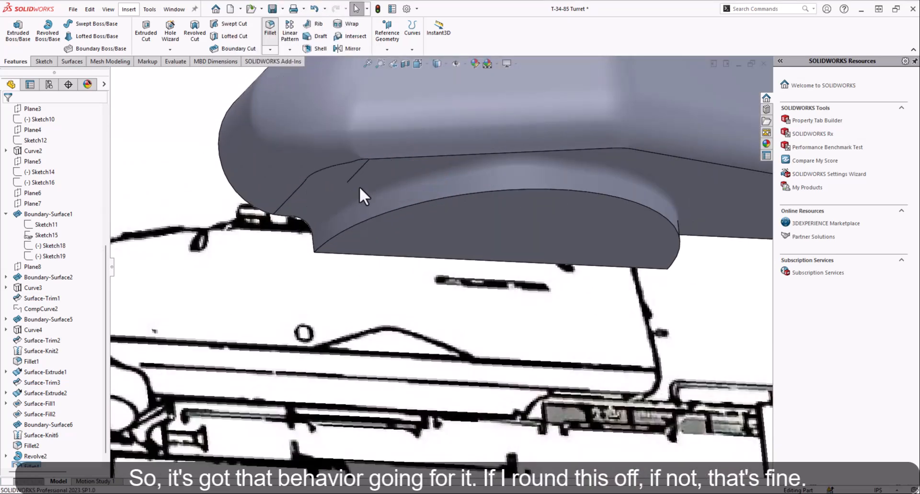
{"action": "left_click", "coordinate": [361, 169]}
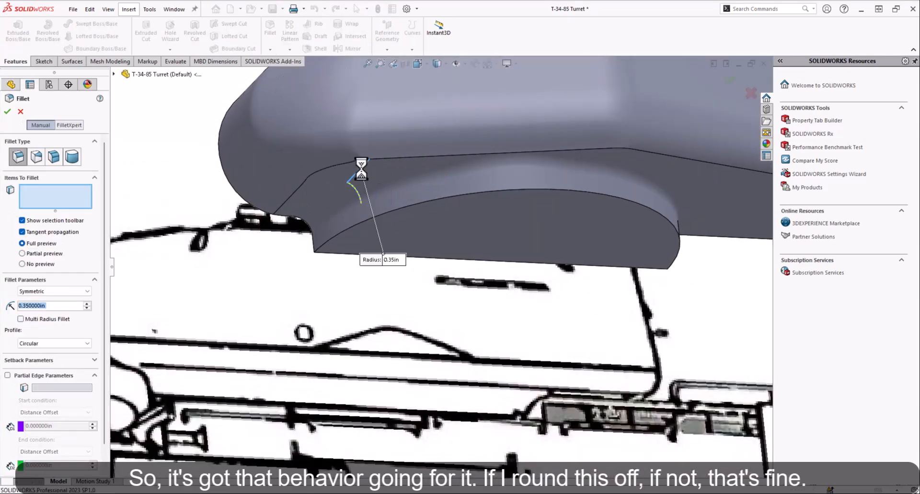
{"action": "left_click", "coordinate": [21, 112]}
Set up a shell of the turret half that removes the flat midplane face and the ring's bottom face, with the preview shown
{"action": "scroll", "coordinate": [412, 204], "scroll_direction": "up", "scroll_amount": 5}
{"action": "middle_click_drag", "start_coordinate": [412, 204], "coordinate": [532, 249]}
{"action": "scroll", "coordinate": [426, 268], "scroll_direction": "up", "scroll_amount": 4}
{"action": "scroll", "coordinate": [533, 249], "scroll_direction": "down", "scroll_amount": 5}
{"action": "middle_click_drag", "start_coordinate": [469, 272], "coordinate": [508, 297]}
{"action": "scroll", "coordinate": [508, 297], "scroll_direction": "down", "scroll_amount": 3}
{"action": "left_click", "coordinate": [317, 48]}
{"action": "left_click", "coordinate": [352, 269]}
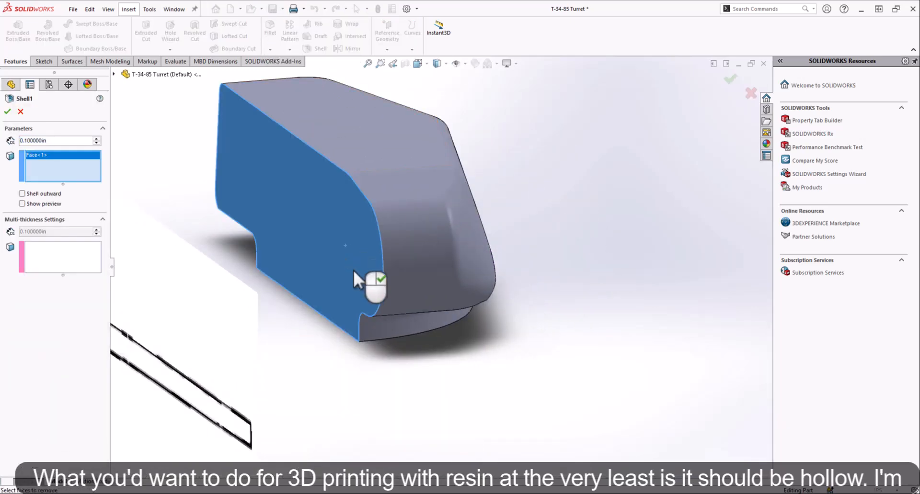
{"action": "middle_click_drag", "start_coordinate": [352, 270], "coordinate": [320, 332]}
{"action": "left_click", "coordinate": [361, 333]}
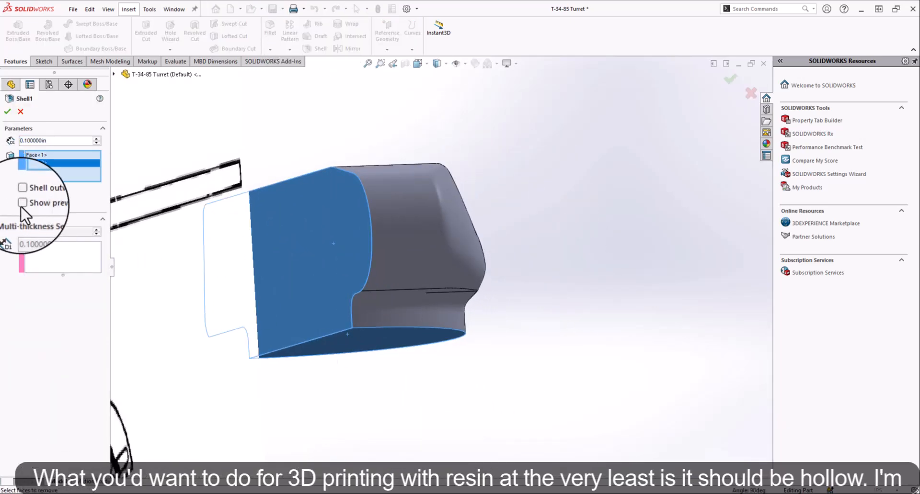
{"action": "left_click", "coordinate": [48, 203]}
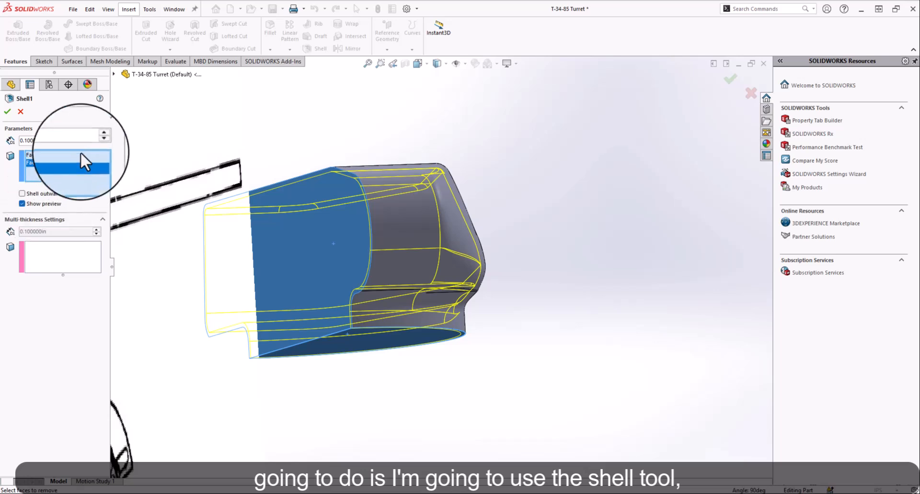
Set the shell thickness to 0.3 in and create the shell, accepting the curvature warning
{"action": "left_click", "coordinate": [97, 140]}
{"action": "left_click", "coordinate": [97, 140]}
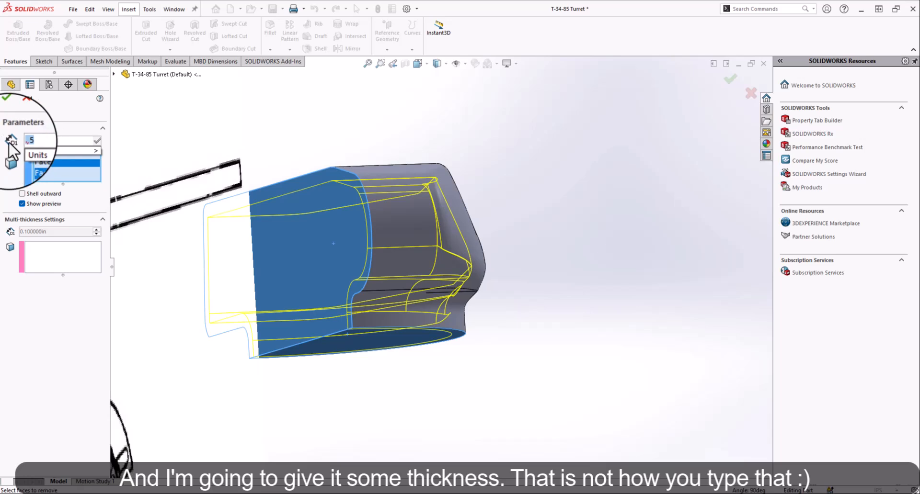
{"action": "key", "text": "BackSpace"}
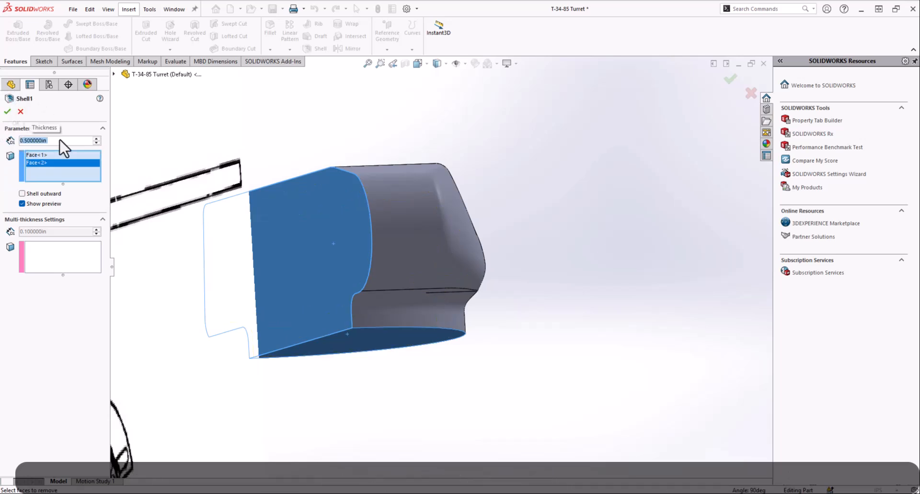
{"action": "type", "text": "0.3"}
{"action": "key", "text": "Return"}
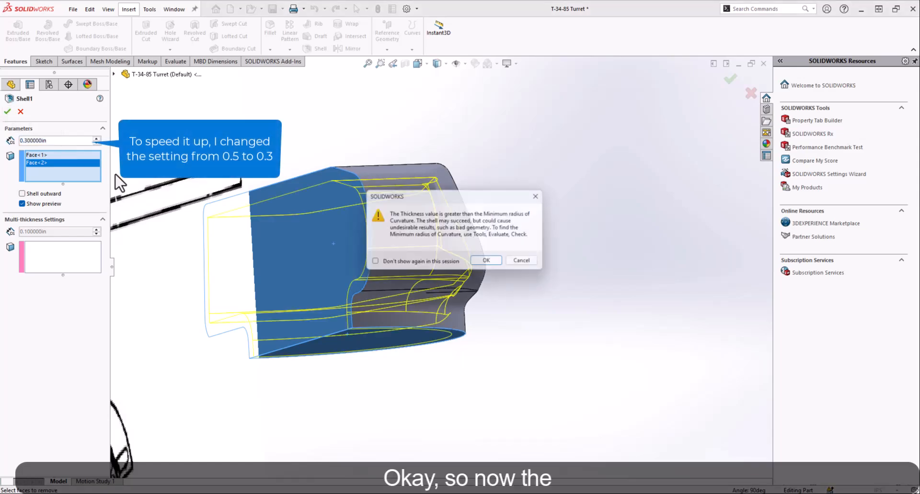
{"action": "left_click", "coordinate": [490, 263]}
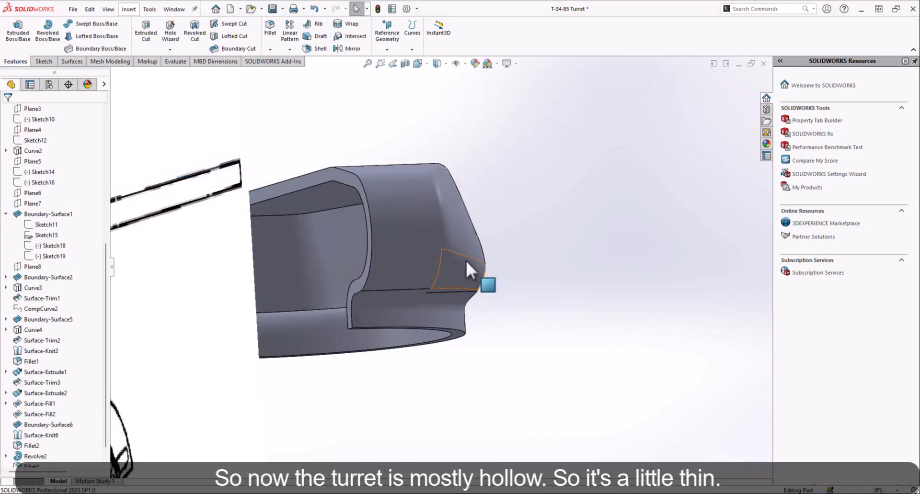
Reorder the shell in the feature history so it comes directly after the ring's revolve and before the ring fillet
{"action": "middle_click_drag", "start_coordinate": [464, 258], "coordinate": [463, 283]}
{"action": "scroll", "coordinate": [411, 266], "scroll_direction": "up", "scroll_amount": 4}
{"action": "middle_click_drag", "start_coordinate": [407, 256], "coordinate": [302, 259]}
{"action": "scroll", "coordinate": [380, 243], "scroll_direction": "up", "scroll_amount": 2}
{"action": "scroll", "coordinate": [380, 244], "scroll_direction": "down", "scroll_amount": 6}
{"action": "scroll", "coordinate": [102, 438], "scroll_direction": "down", "scroll_amount": 1}
{"action": "mouse_move", "coordinate": [33, 458]}
{"action": "left_mouse_down"}
{"action": "mouse_move", "coordinate": [33, 424]}
{"action": "mouse_move", "coordinate": [24, 446]}
{"action": "mouse_move", "coordinate": [34, 448]}
{"action": "left_mouse_up"}
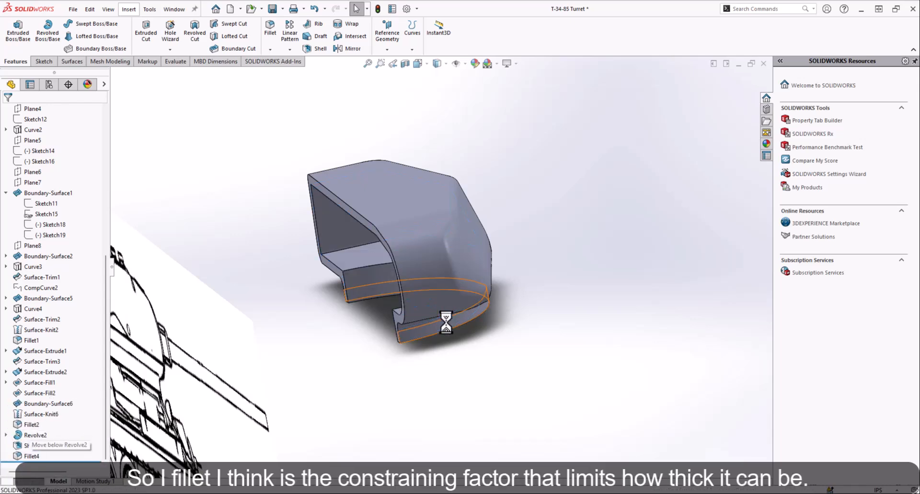
Edit the shell feature and increase its wall thickness to 0.5 in
{"action": "right_click", "coordinate": [28, 455]}
{"action": "right_click", "coordinate": [28, 448]}
{"action": "left_click", "coordinate": [38, 288]}
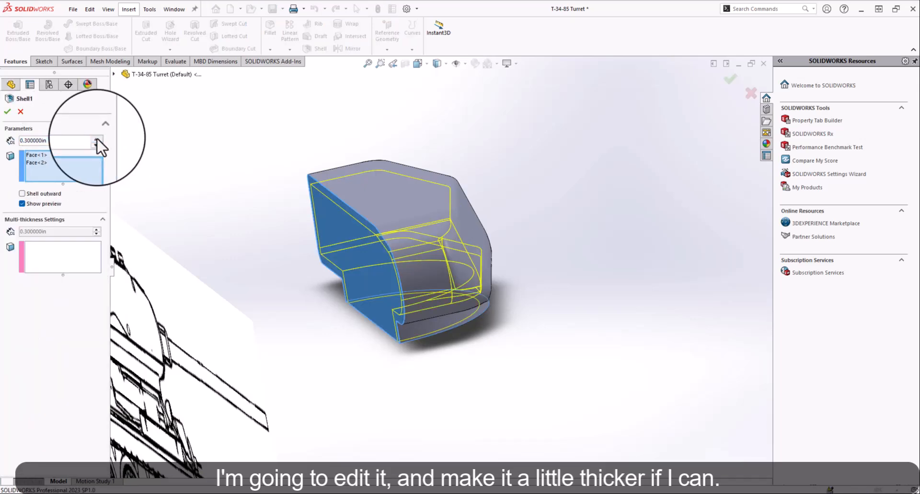
{"action": "left_click", "coordinate": [97, 139]}
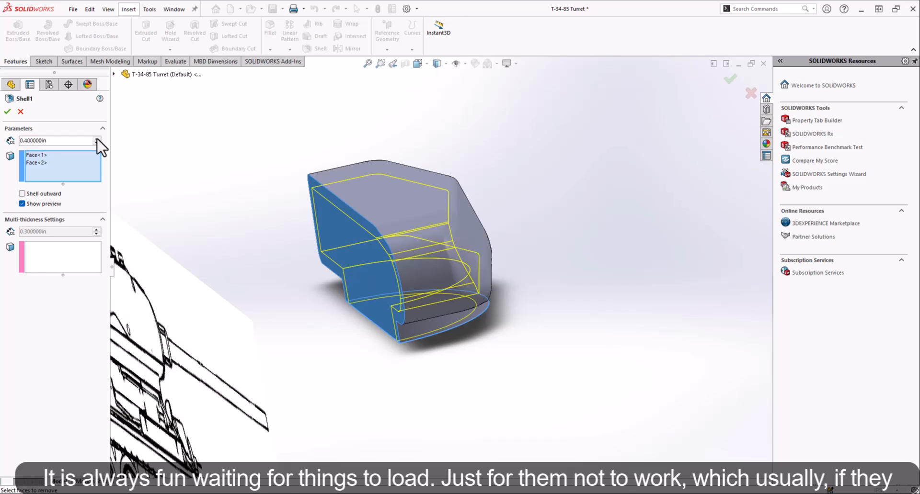
{"action": "left_click", "coordinate": [96, 138]}
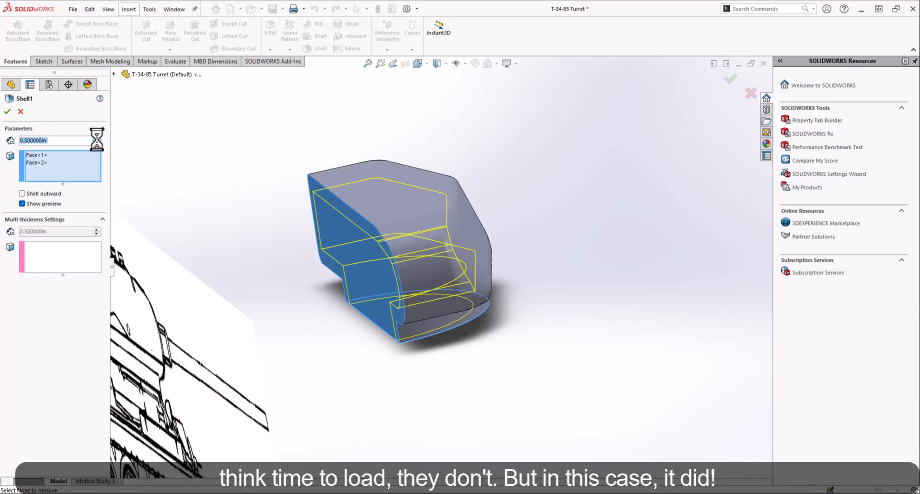
{"action": "left_click", "coordinate": [8, 112]}
{"action": "left_click", "coordinate": [487, 264]}
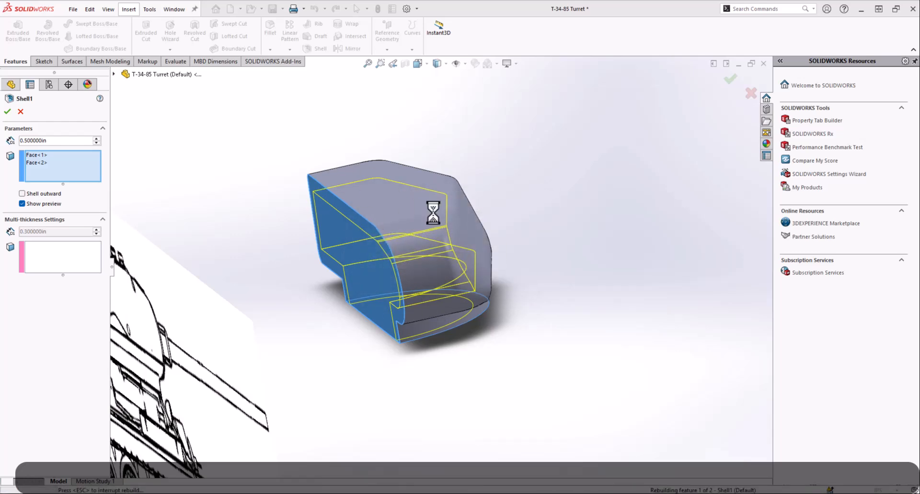
Hide the Side View reference sketch so only the turret half remains on display
{"action": "middle_click_drag", "start_coordinate": [433, 213], "coordinate": [331, 275]}
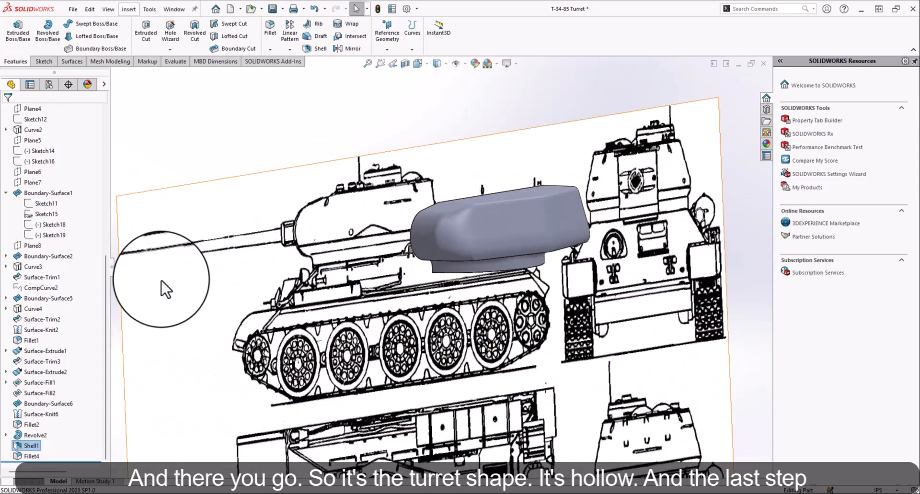
{"action": "scroll", "coordinate": [26, 230], "scroll_direction": "up", "scroll_amount": 8}
{"action": "right_click", "coordinate": [39, 236]}
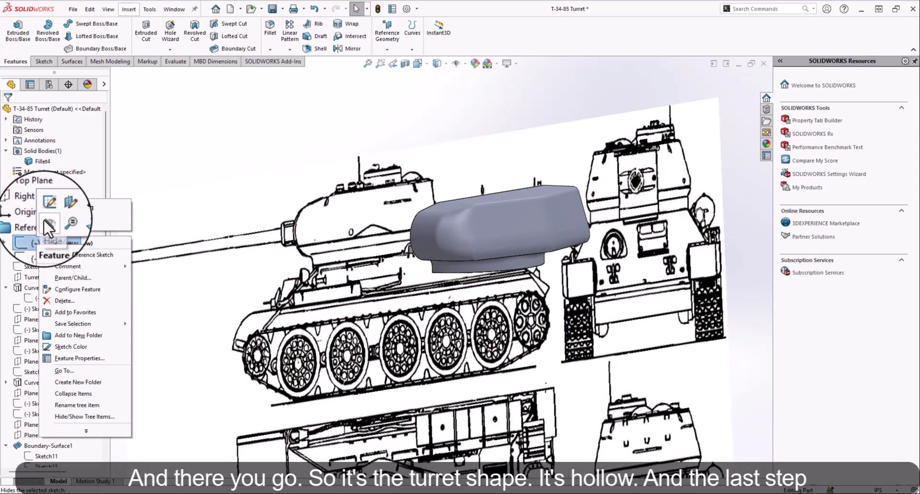
{"action": "left_click", "coordinate": [45, 224]}
Mirror the hollow turret body about its flat midplane face, with Merge solids and Knit surfaces enabled, and inspect the complete turret
{"action": "mouse_move", "coordinate": [390, 189]}
{"action": "middle_mouse_down"}
{"action": "mouse_move", "coordinate": [472, 197]}
{"action": "mouse_move", "coordinate": [506, 234]}
{"action": "mouse_move", "coordinate": [494, 221]}
{"action": "middle_mouse_up"}
{"action": "left_click", "coordinate": [351, 48]}
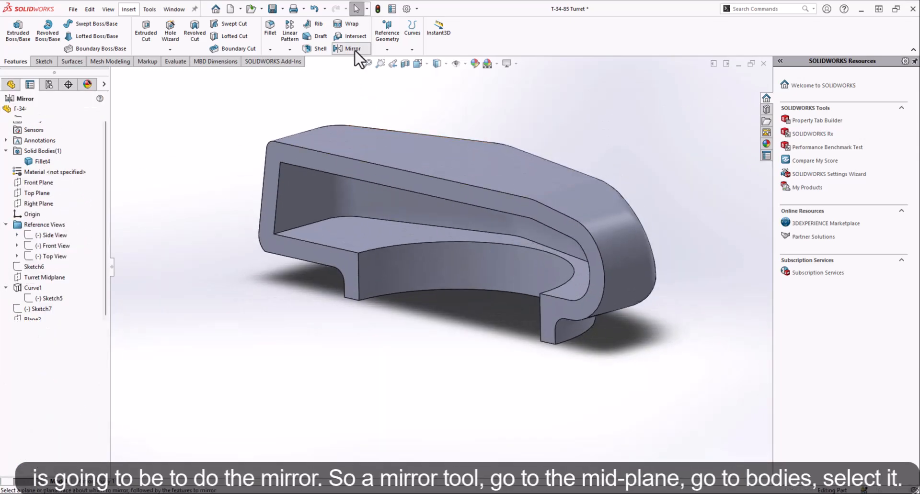
{"action": "left_click", "coordinate": [286, 149]}
{"action": "left_click", "coordinate": [29, 251]}
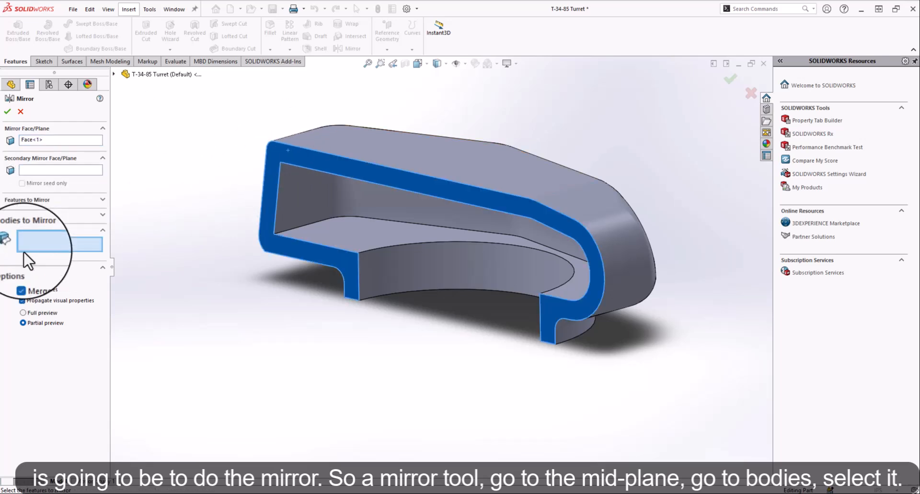
{"action": "left_click", "coordinate": [358, 229]}
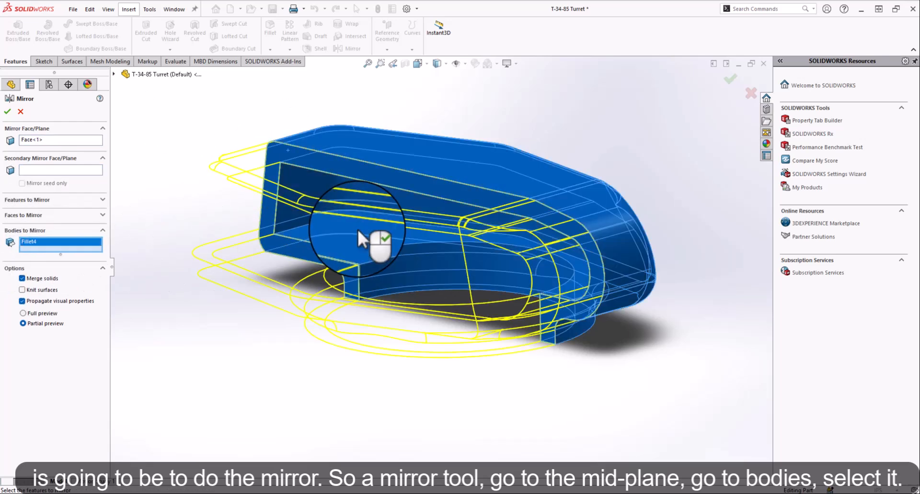
{"action": "left_click", "coordinate": [38, 290]}
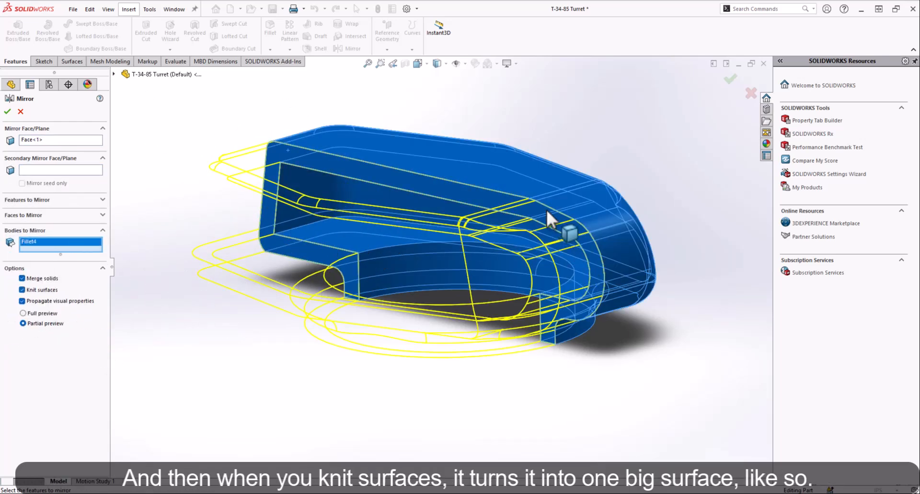
{"action": "left_click", "coordinate": [6, 114]}
{"action": "middle_click_drag", "start_coordinate": [483, 388], "coordinate": [410, 339]}
{"action": "scroll", "coordinate": [410, 340], "scroll_direction": "up", "scroll_amount": 6}
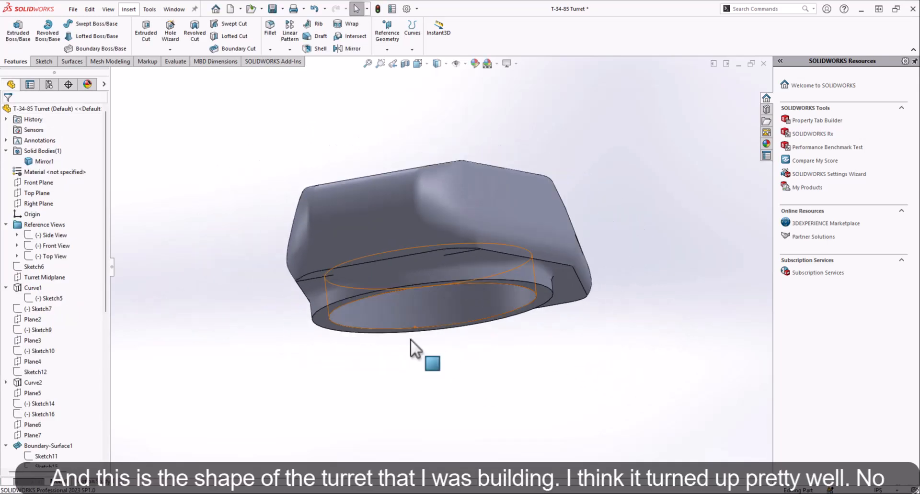
{"action": "mouse_move", "coordinate": [426, 273]}
{"action": "middle_mouse_down"}
{"action": "mouse_move", "coordinate": [430, 257]}
{"action": "mouse_move", "coordinate": [403, 281]}
{"action": "mouse_move", "coordinate": [361, 433]}
{"action": "mouse_move", "coordinate": [393, 315]}
{"action": "mouse_move", "coordinate": [475, 239]}
{"action": "mouse_move", "coordinate": [540, 264]}
{"action": "mouse_move", "coordinate": [552, 257]}
{"action": "mouse_move", "coordinate": [460, 306]}
{"action": "mouse_move", "coordinate": [526, 390]}
{"action": "mouse_move", "coordinate": [556, 397]}
{"action": "mouse_move", "coordinate": [533, 252]}
{"action": "mouse_move", "coordinate": [433, 189]}
{"action": "mouse_move", "coordinate": [418, 251]}
{"action": "mouse_move", "coordinate": [386, 193]}
{"action": "mouse_move", "coordinate": [433, 272]}
{"action": "middle_mouse_up"}
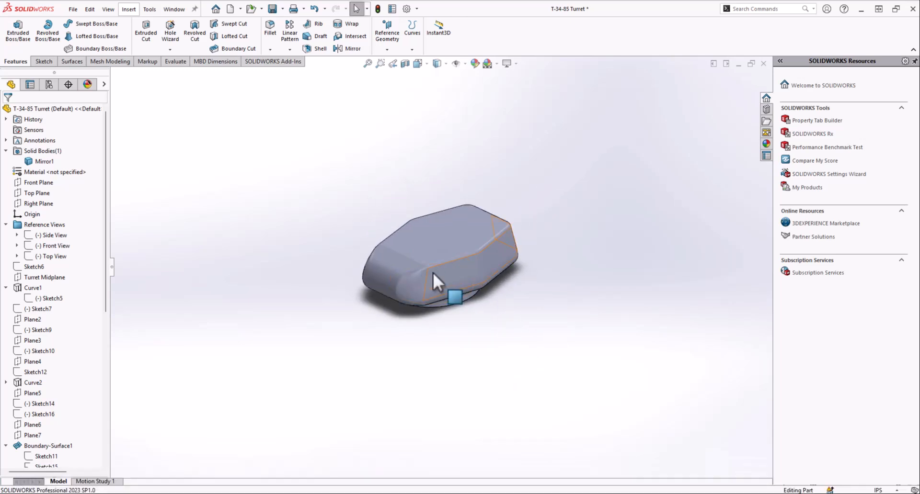